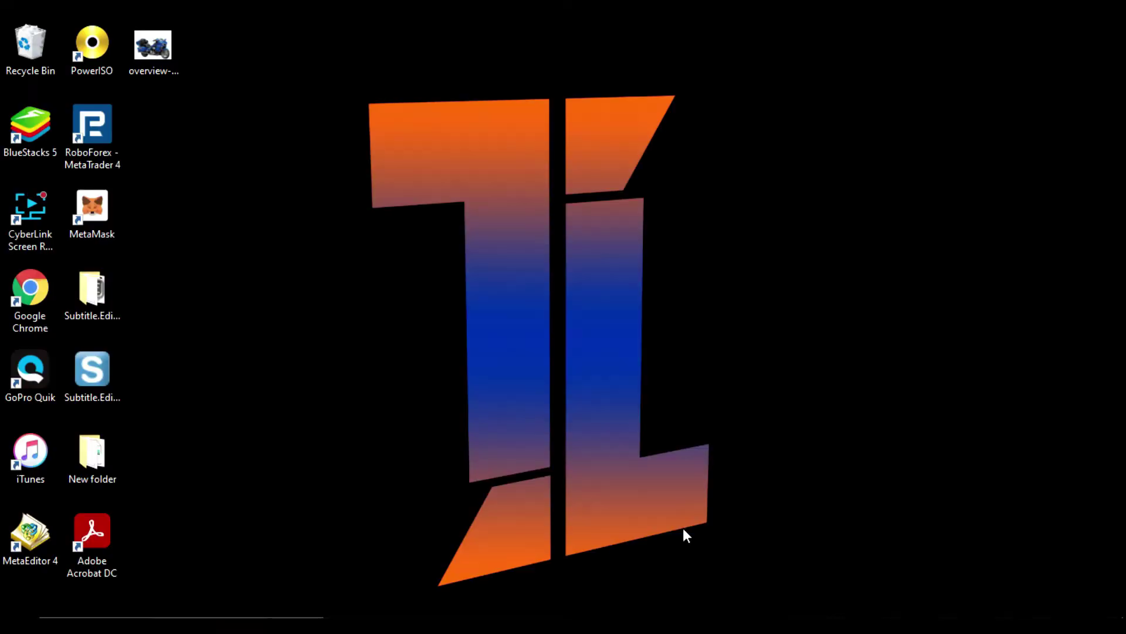
Step: Drag the motorcycle photo from the desktop onto the taskbar's Illustrator button
drag(152, 47, 774, 630)
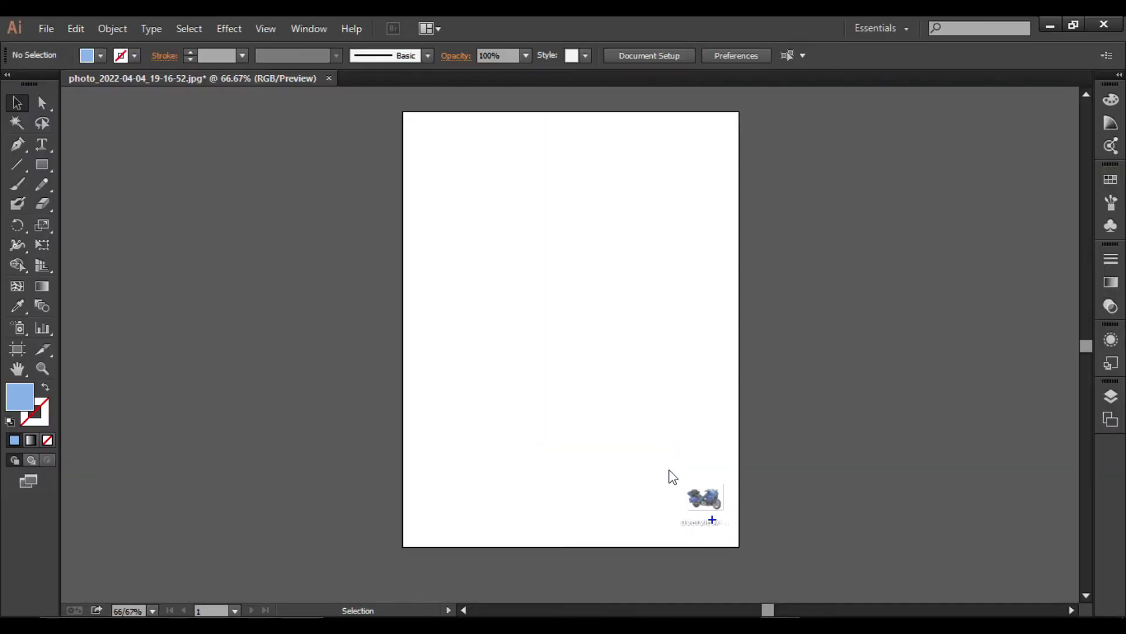
Step: Drop the motorcycle photo into the document and move it up and left onto the artboard
drag(769, 616, 619, 405)
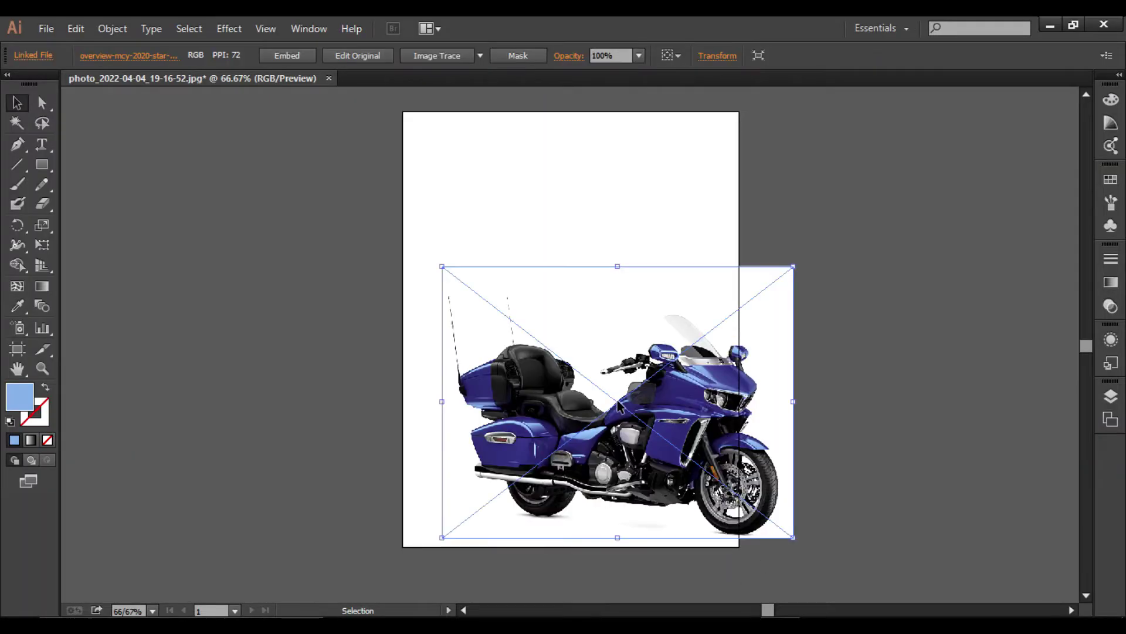
drag(586, 315, 542, 284)
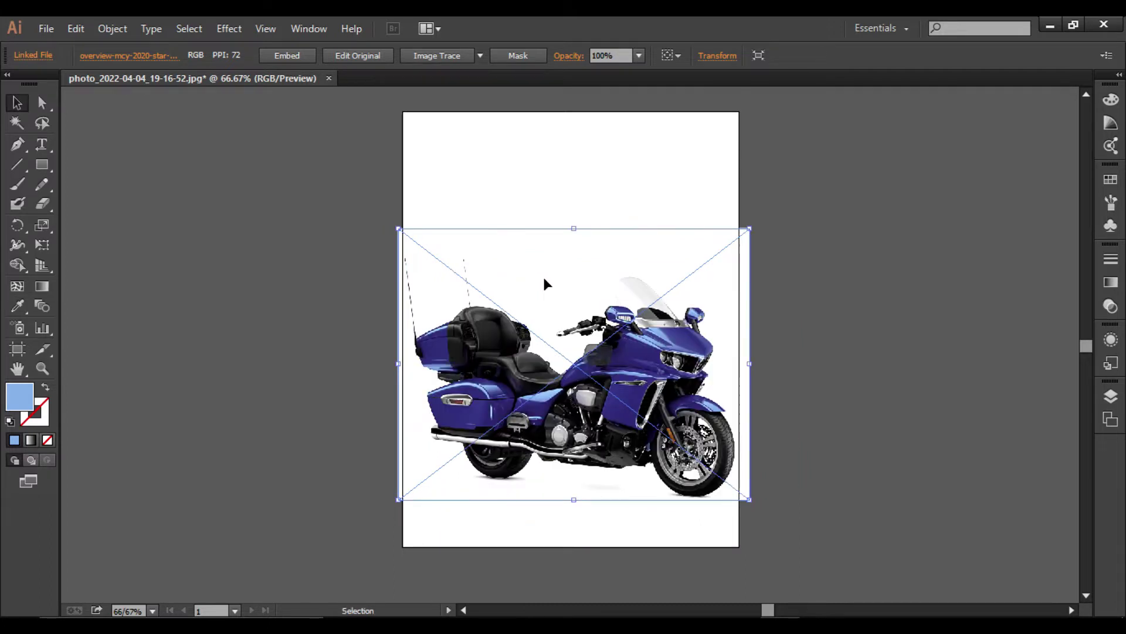
key(Return)
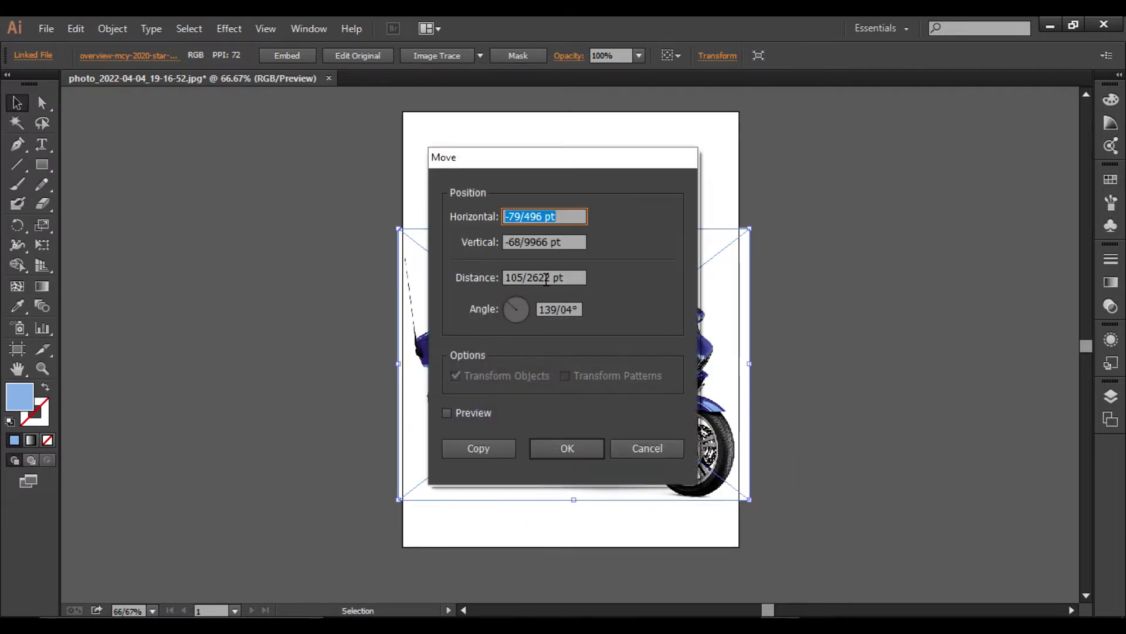
click(584, 450)
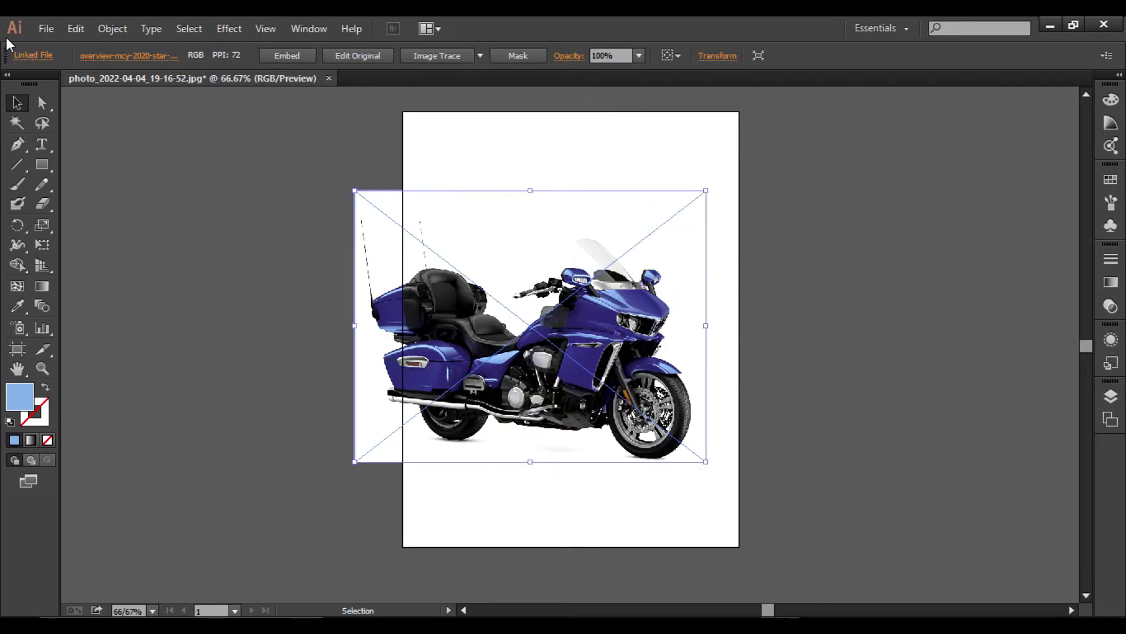
Step: Nudge the photo right to center it horizontally on the artboard, then zoom in
drag(489, 330, 525, 334)
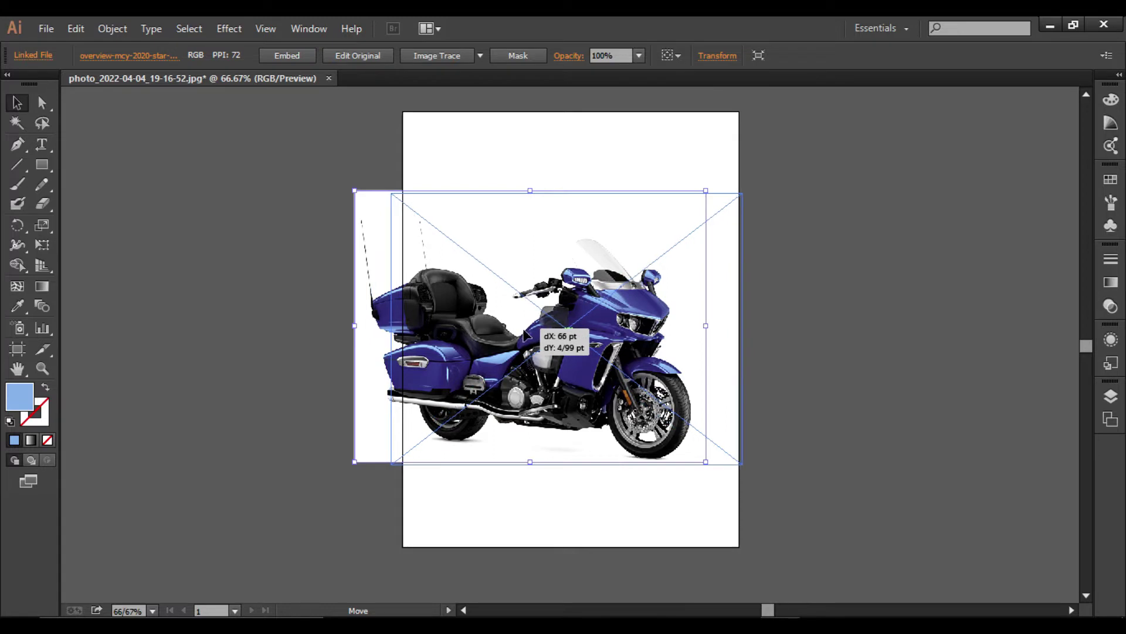
drag(525, 334, 528, 336)
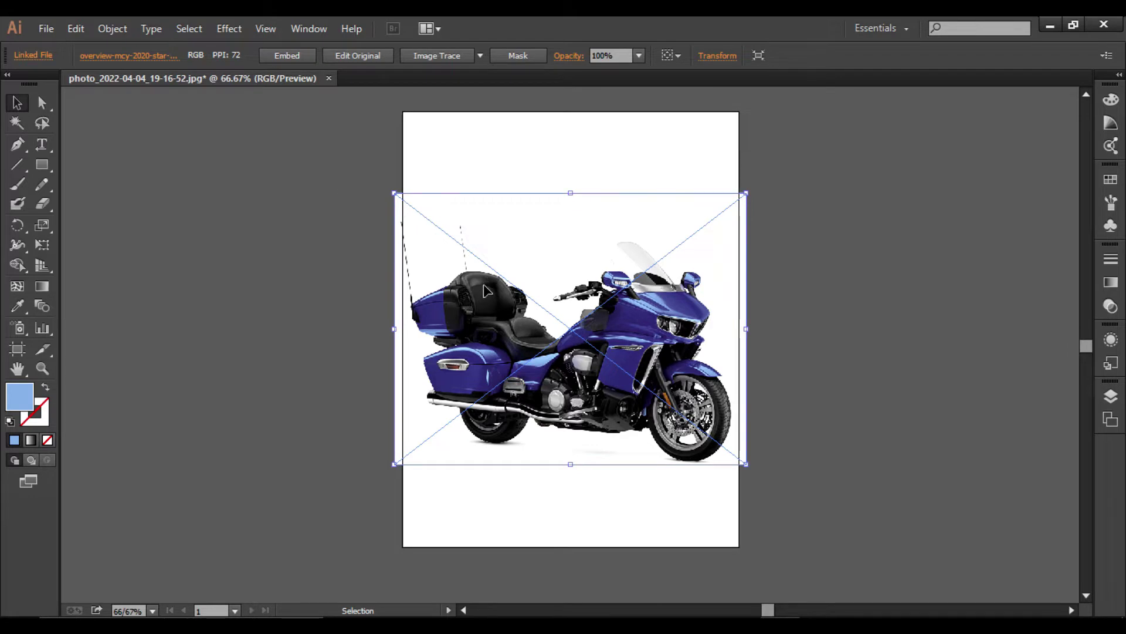
ctrl+click(377, 151)
key(ctrl+equal)
key(ctrl+equal)
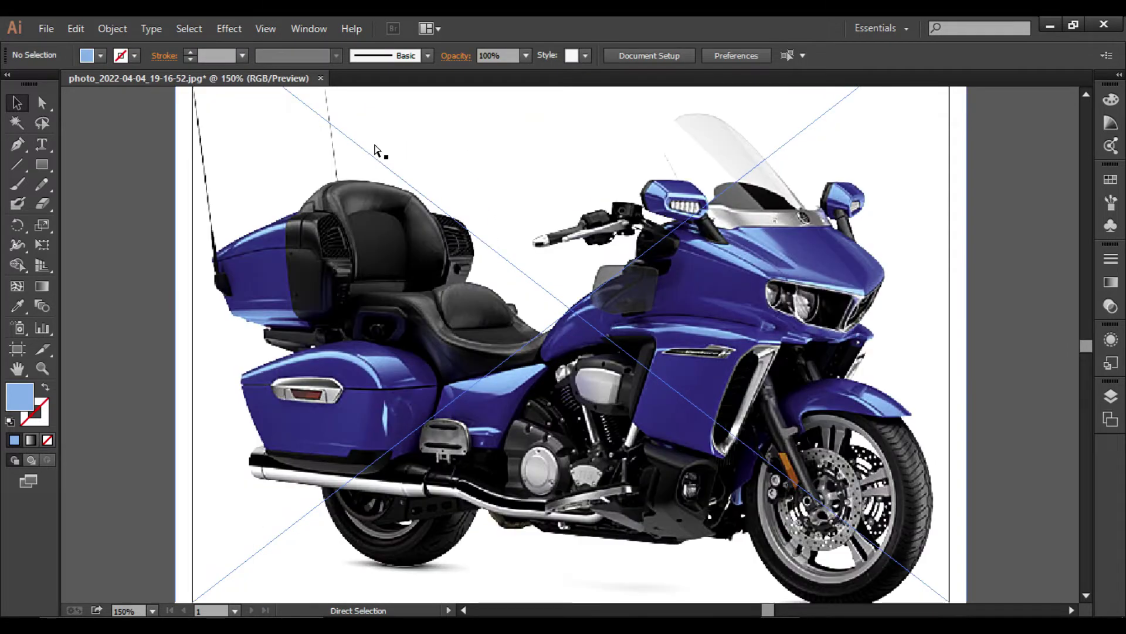
key(ctrl+equal)
key(ctrl+equal)
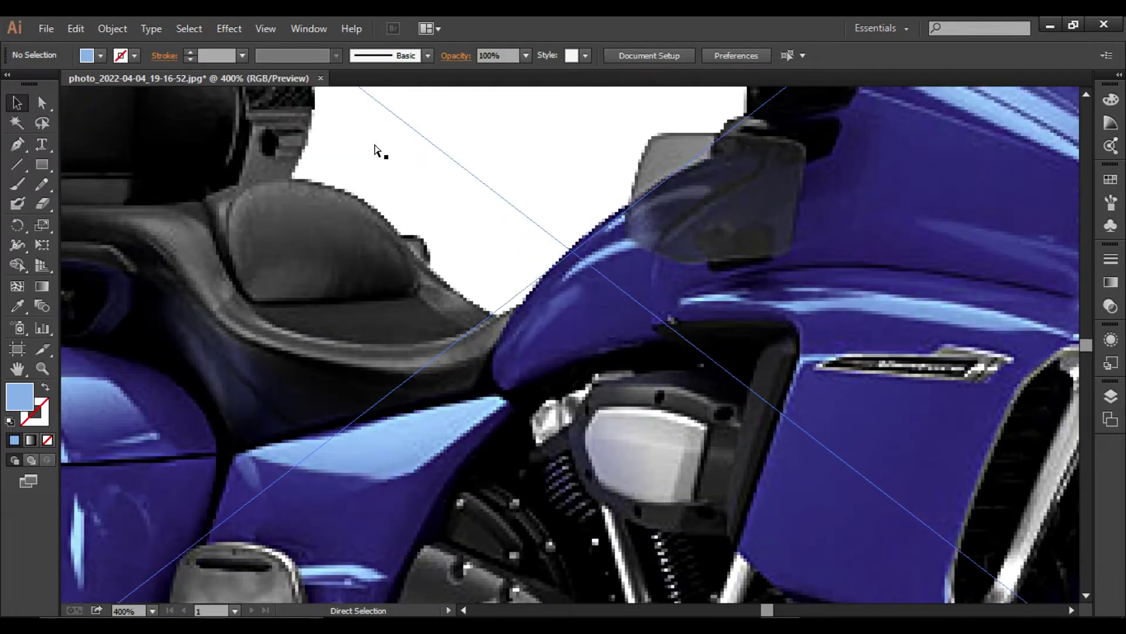
key(ctrl+equal)
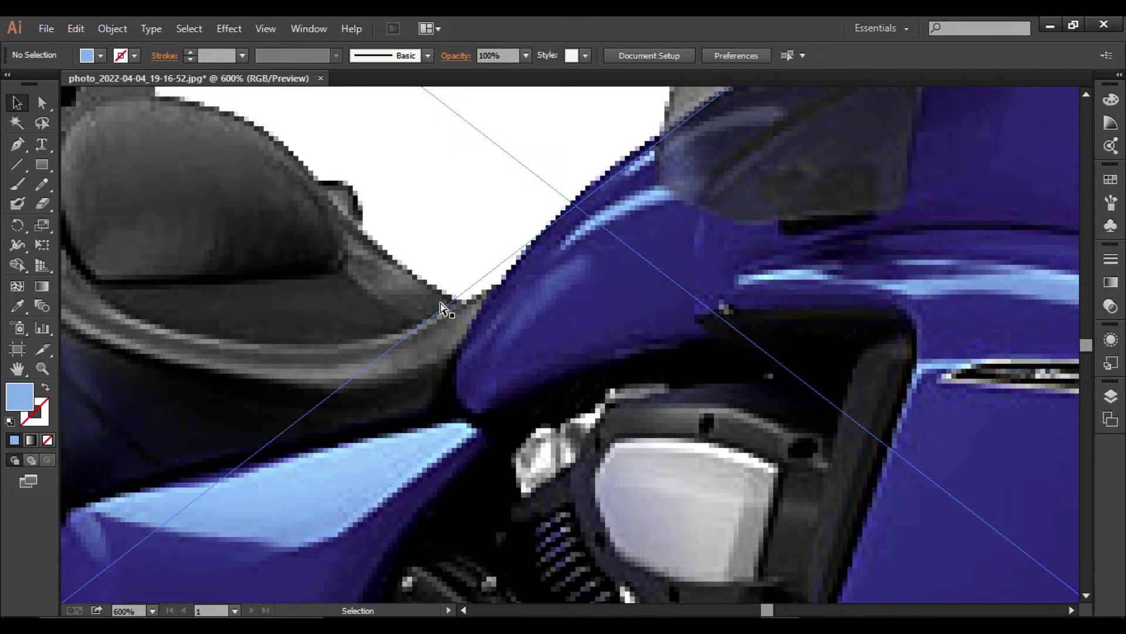
key(ctrl+minus)
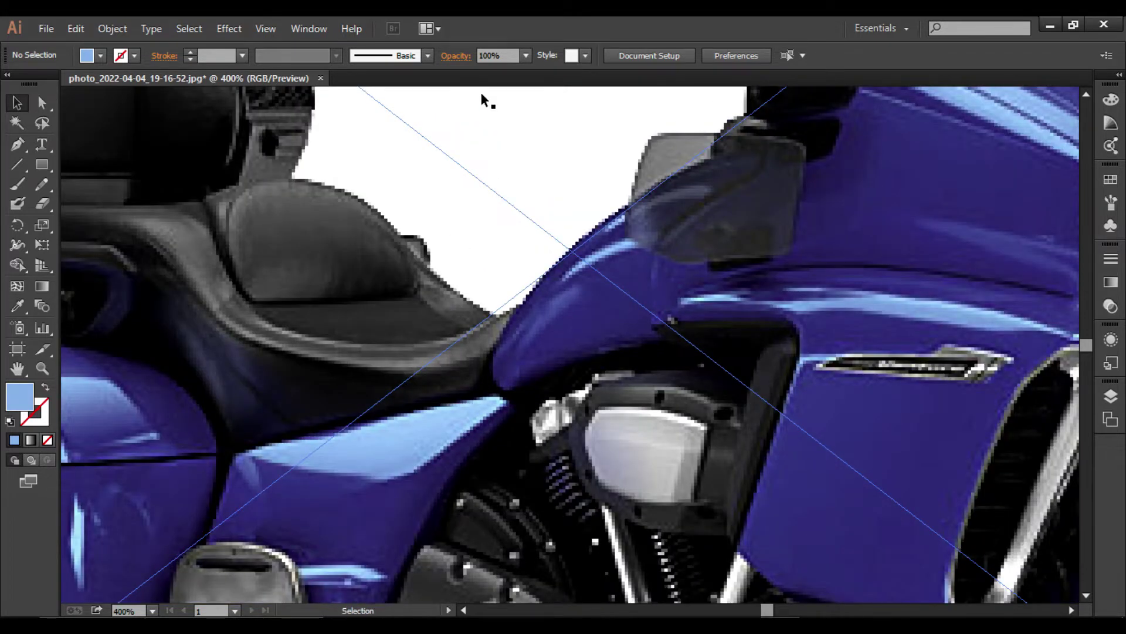
click(458, 154)
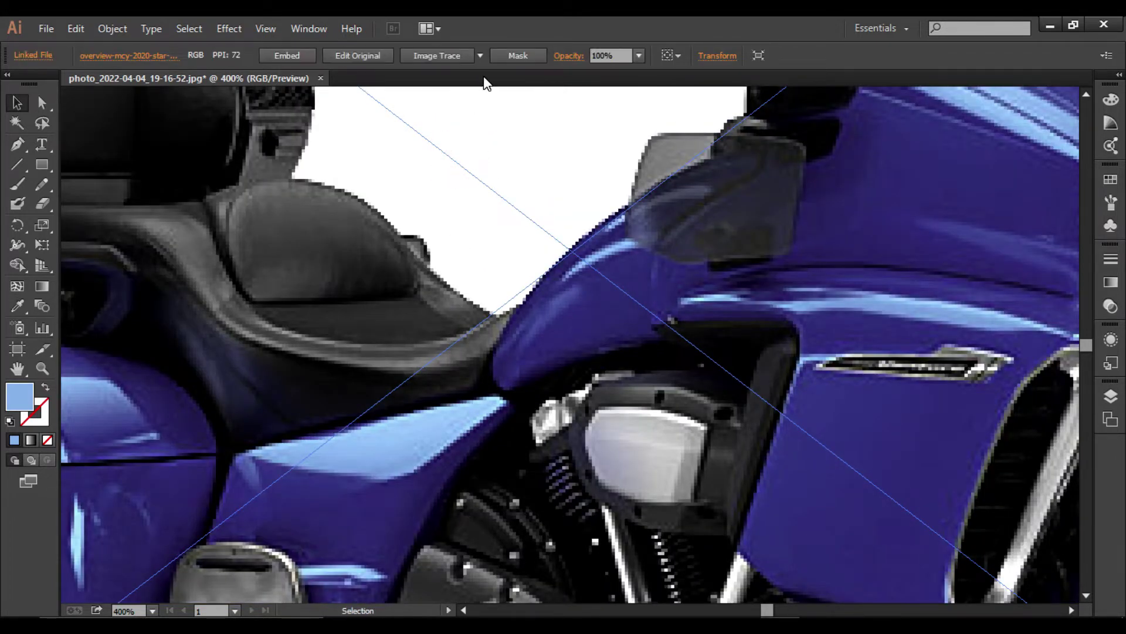
Step: Image-trace the motorcycle photo with the High Fidelity Photo preset
click(480, 55)
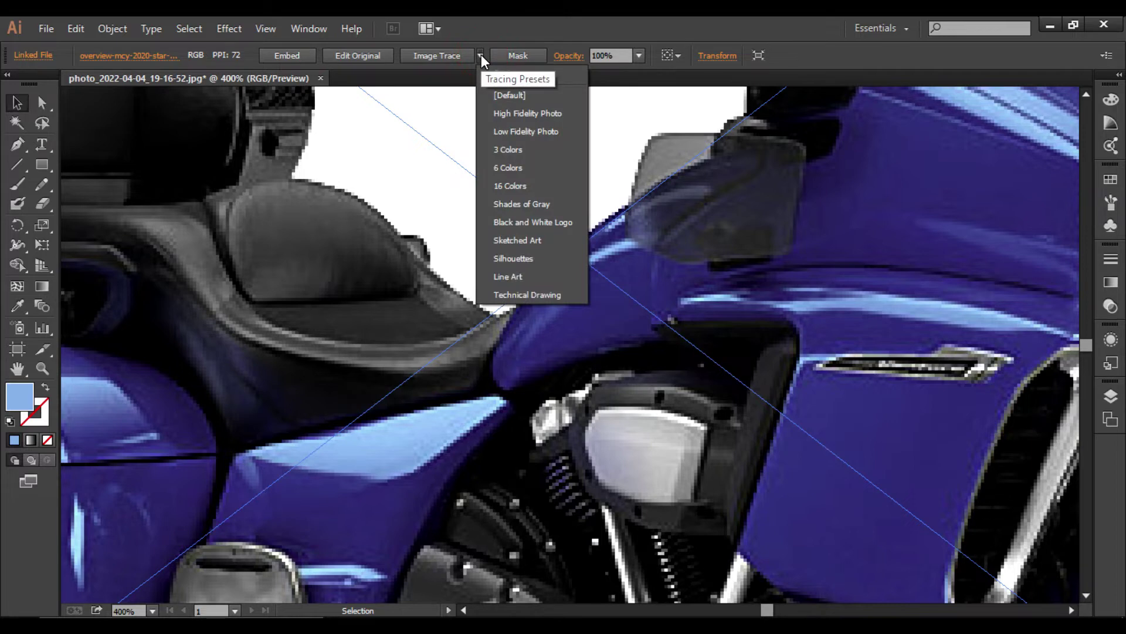
click(505, 120)
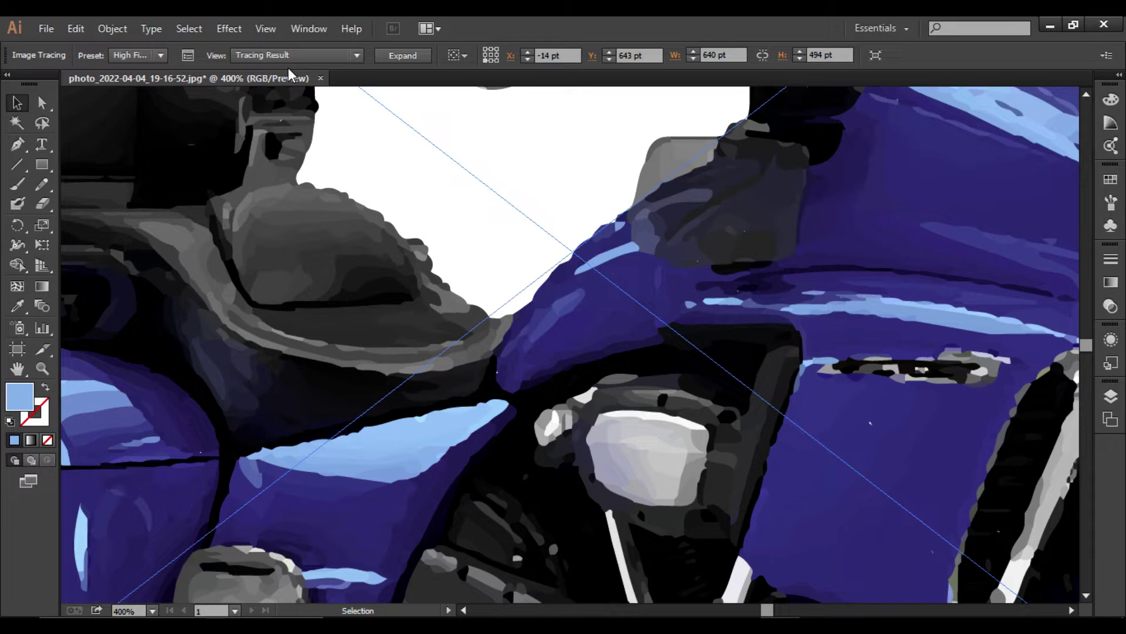
Step: Switch the trace view through Tracing Result with Outlines and Outlines, ending on Source Image
click(359, 55)
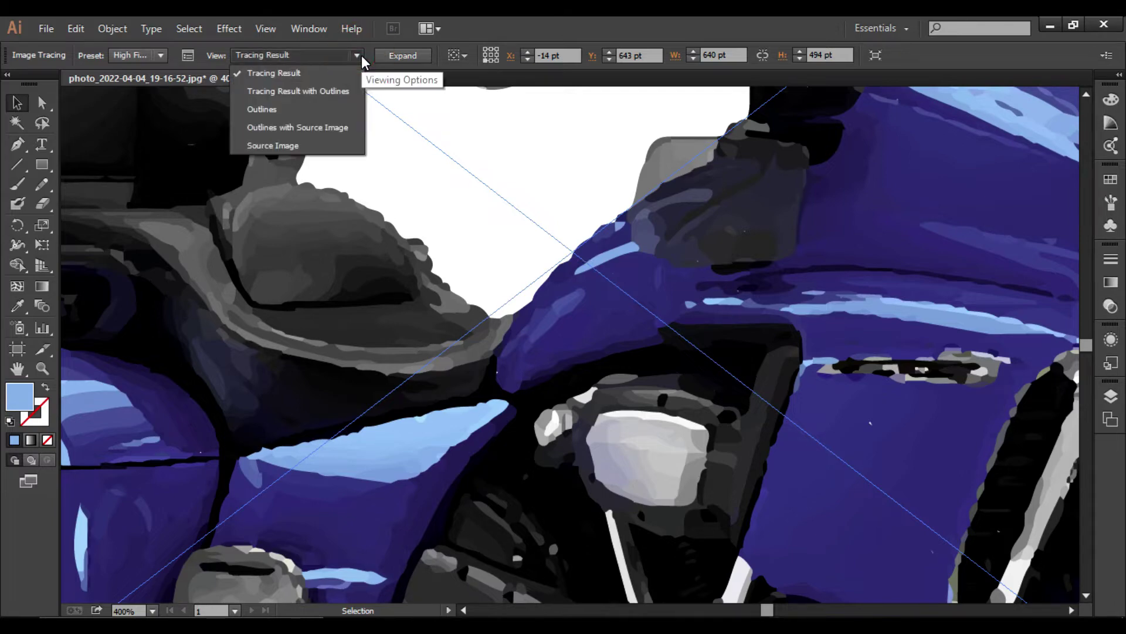
click(340, 91)
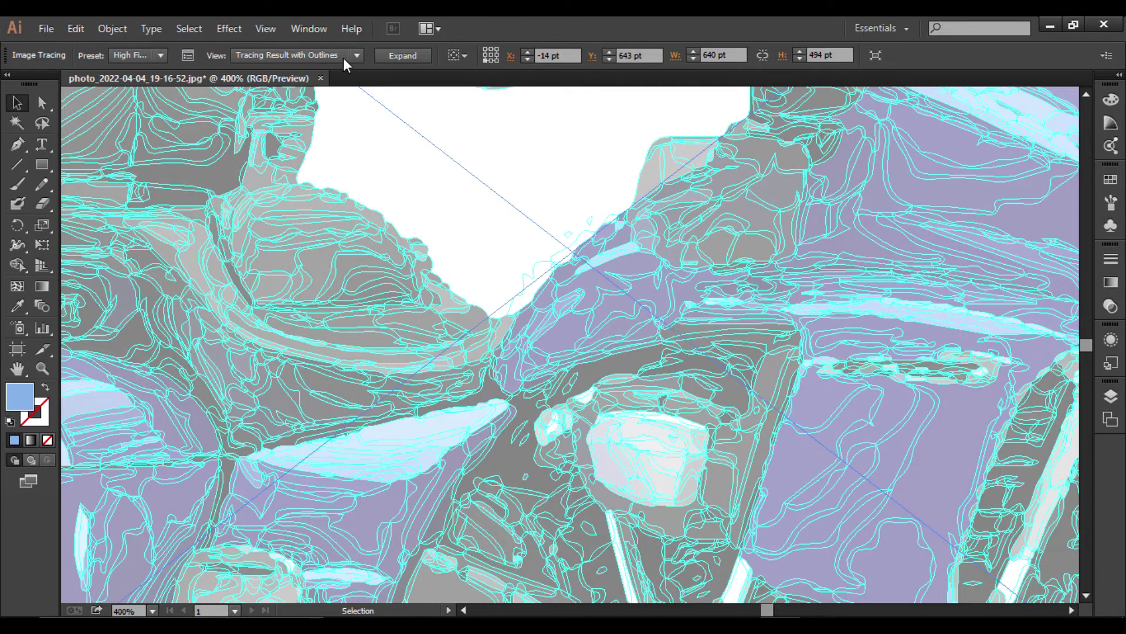
click(355, 55)
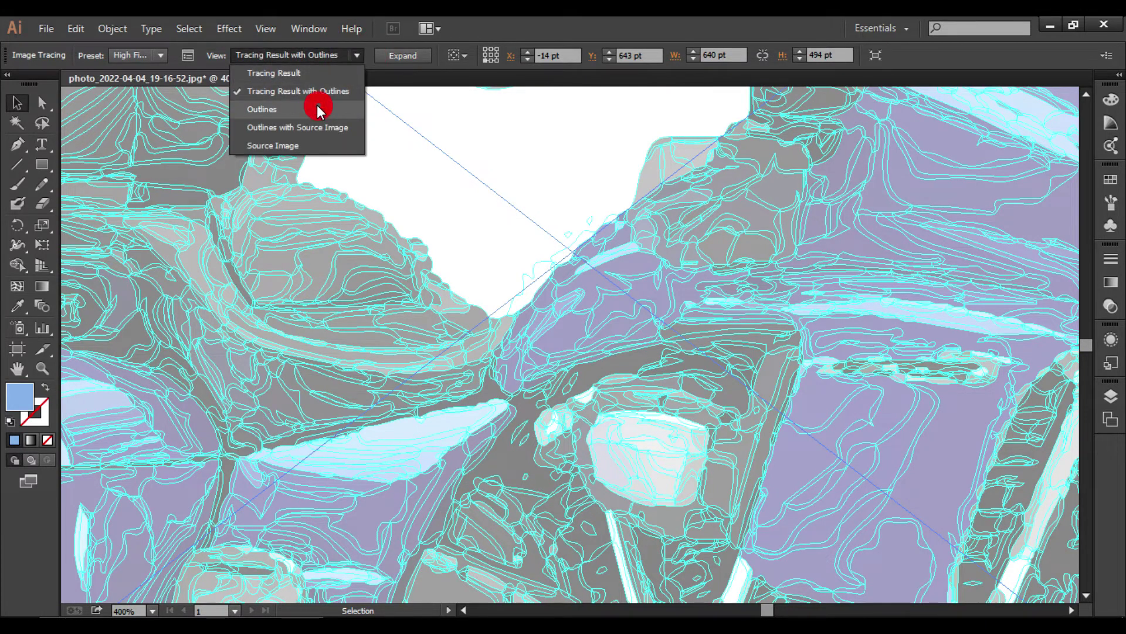
click(319, 108)
click(360, 52)
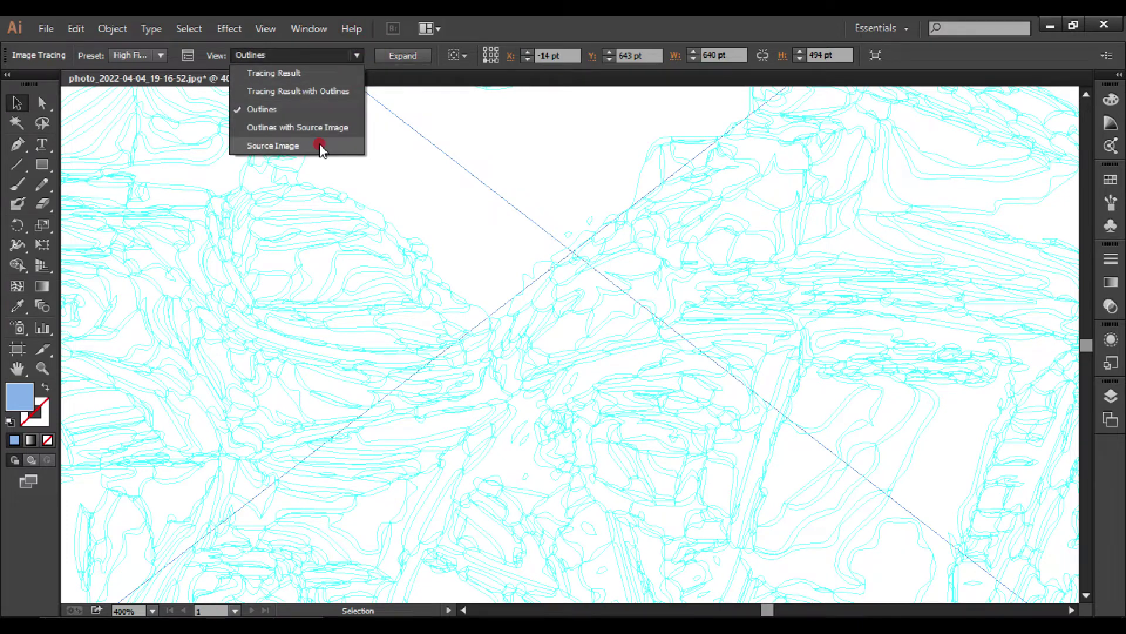
click(320, 143)
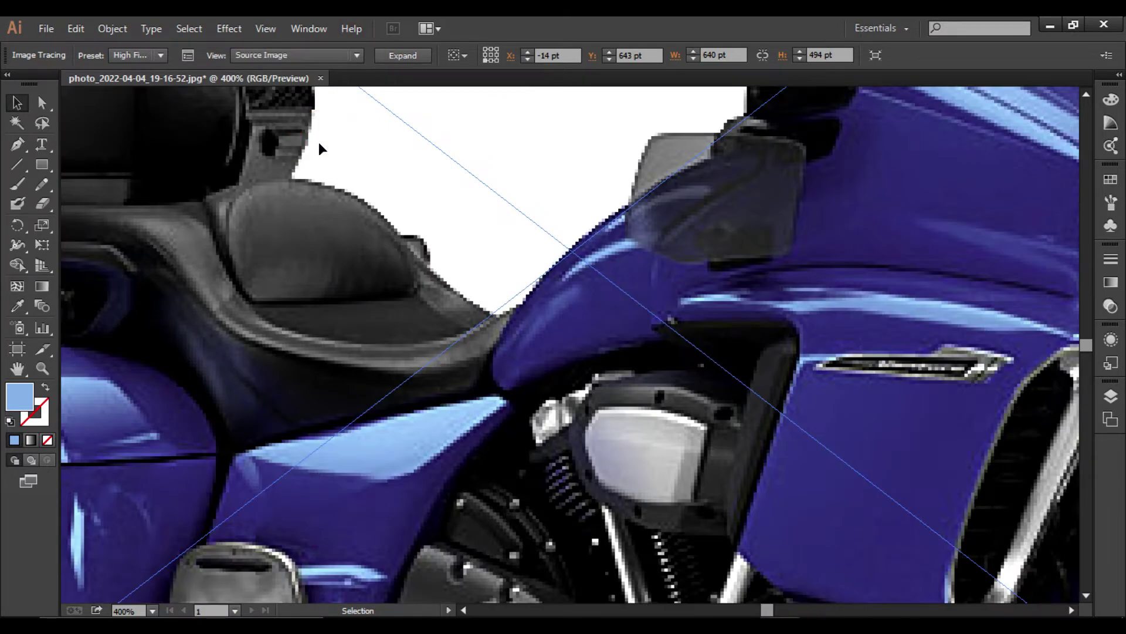
click(303, 210)
click(355, 56)
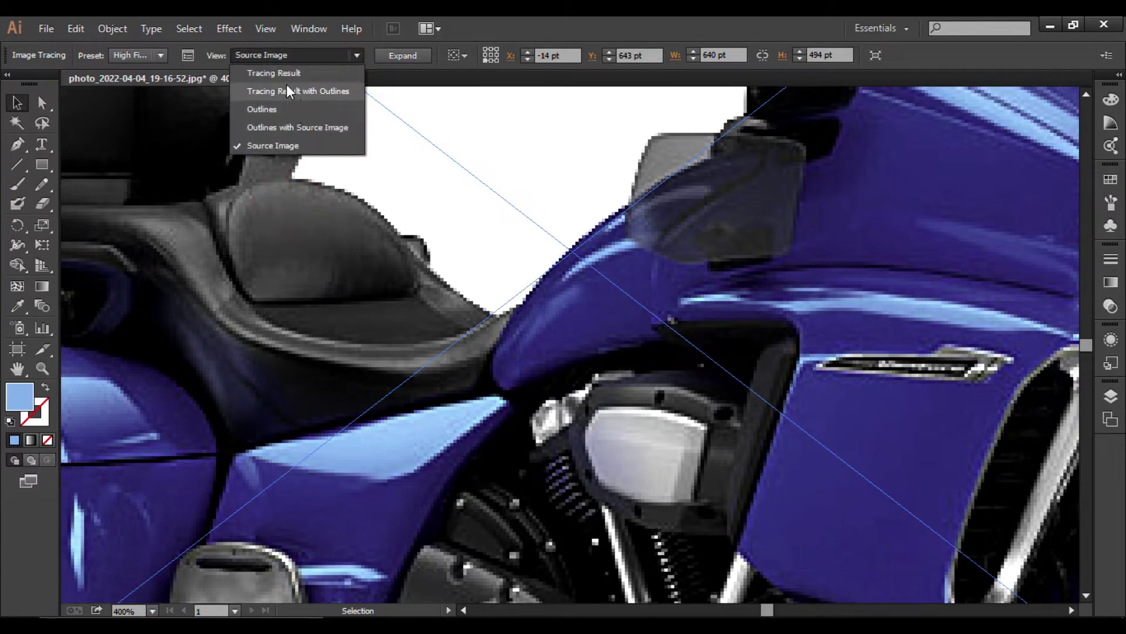
Step: Retrace with the Low Fidelity Photo preset and set the view back to Tracing Result
click(157, 54)
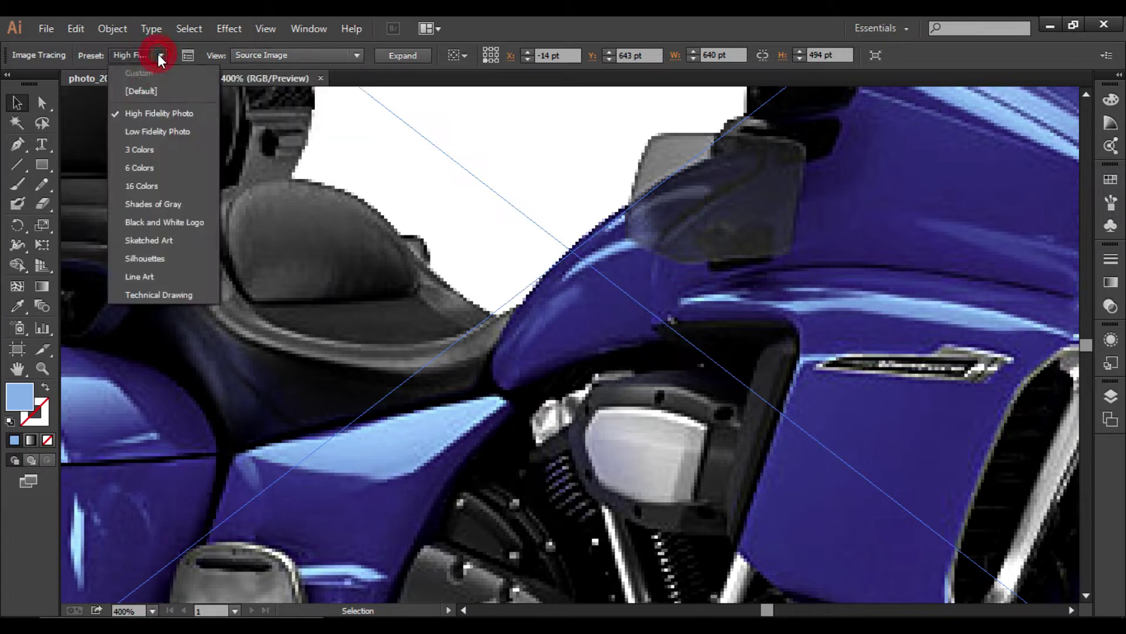
click(156, 131)
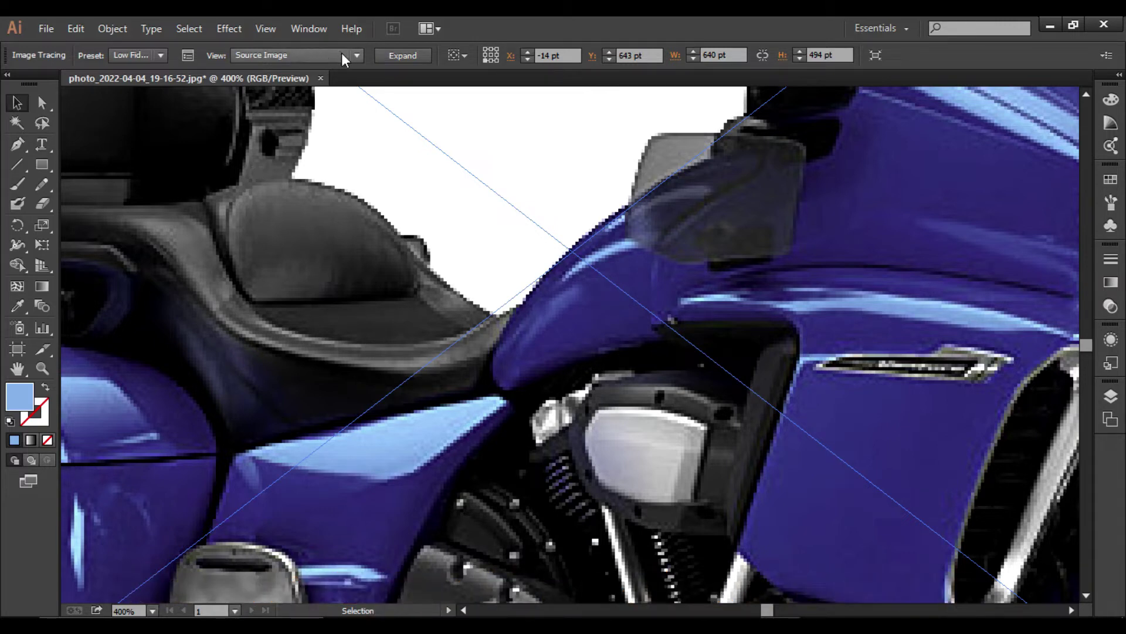
click(358, 59)
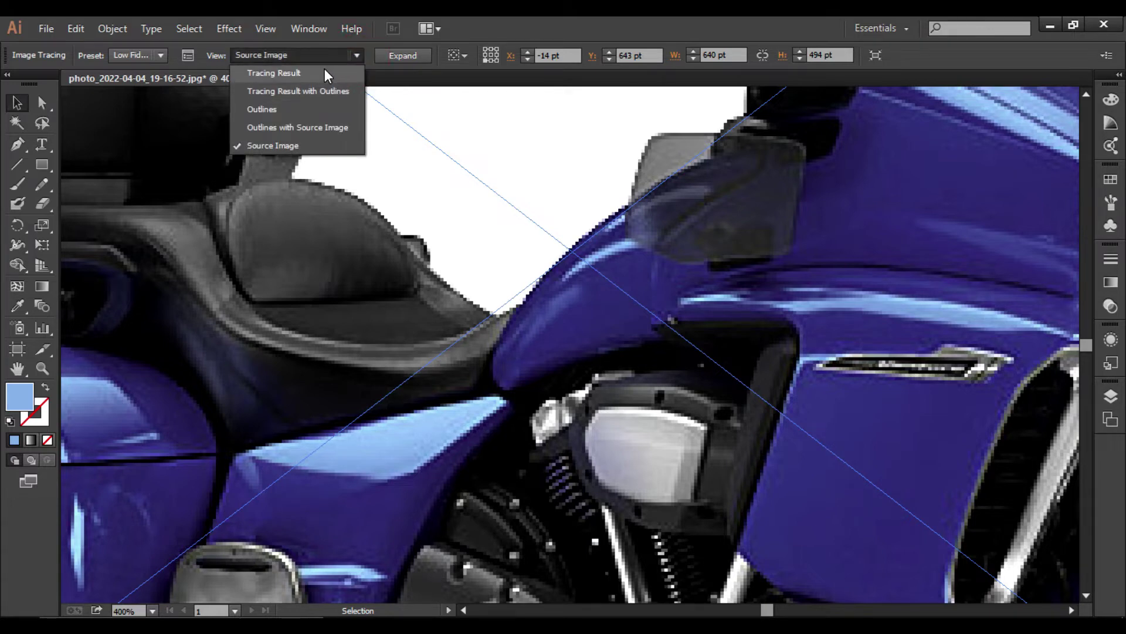
click(326, 71)
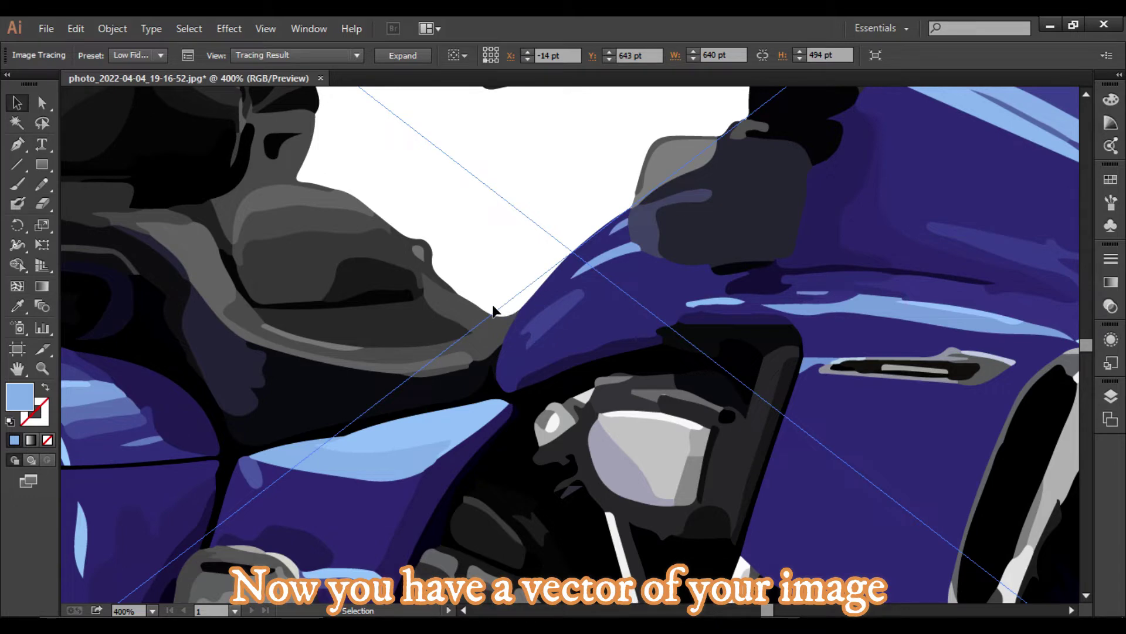
Step: Enter isolation mode on the Low Fidelity tracing, zoom out twice, and select it
click(440, 299)
click(397, 274)
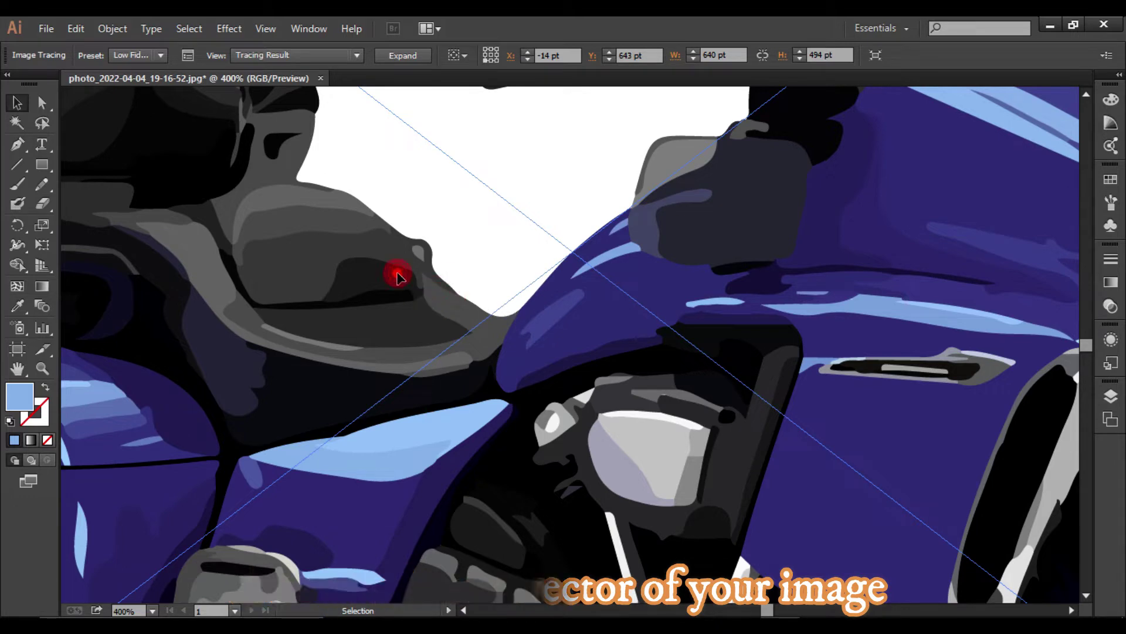
click(366, 284)
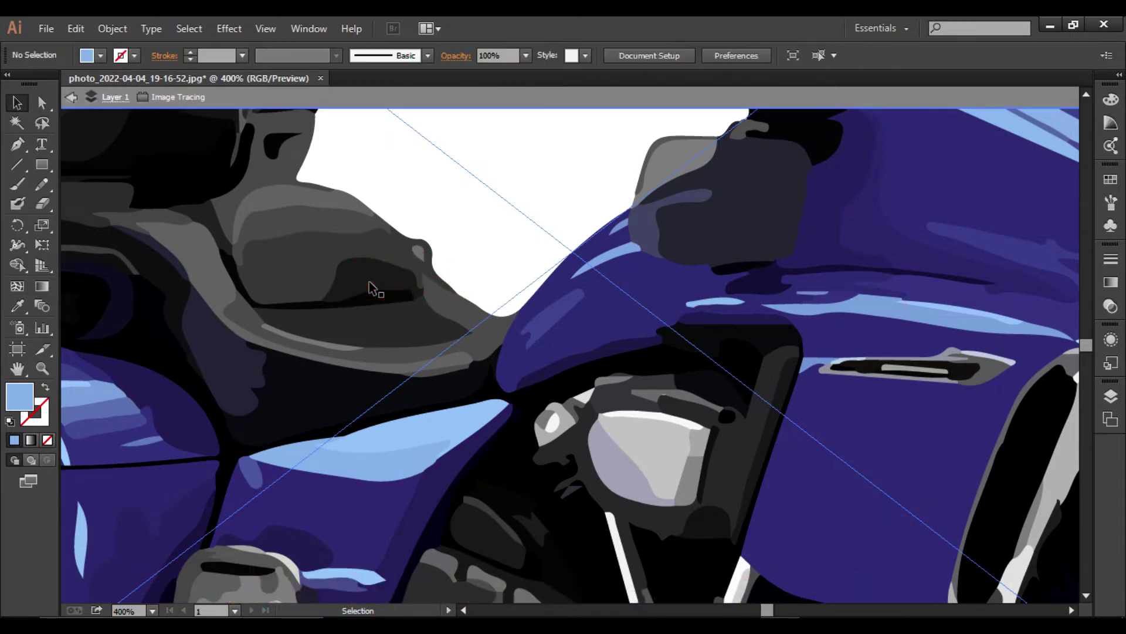
key(ctrl+minus)
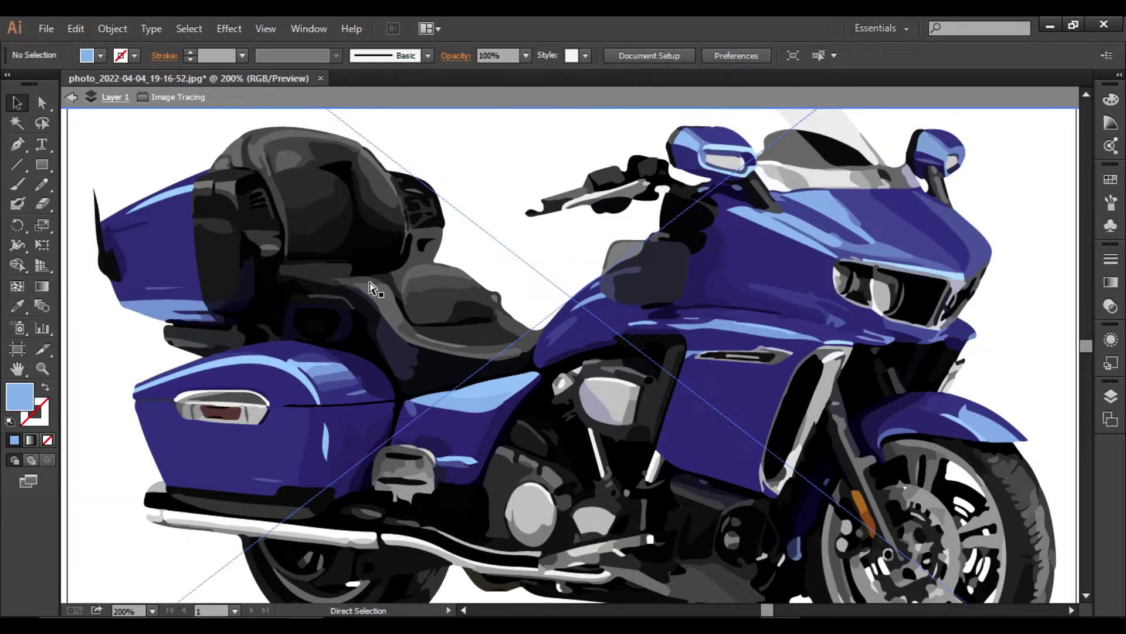
key(ctrl+minus)
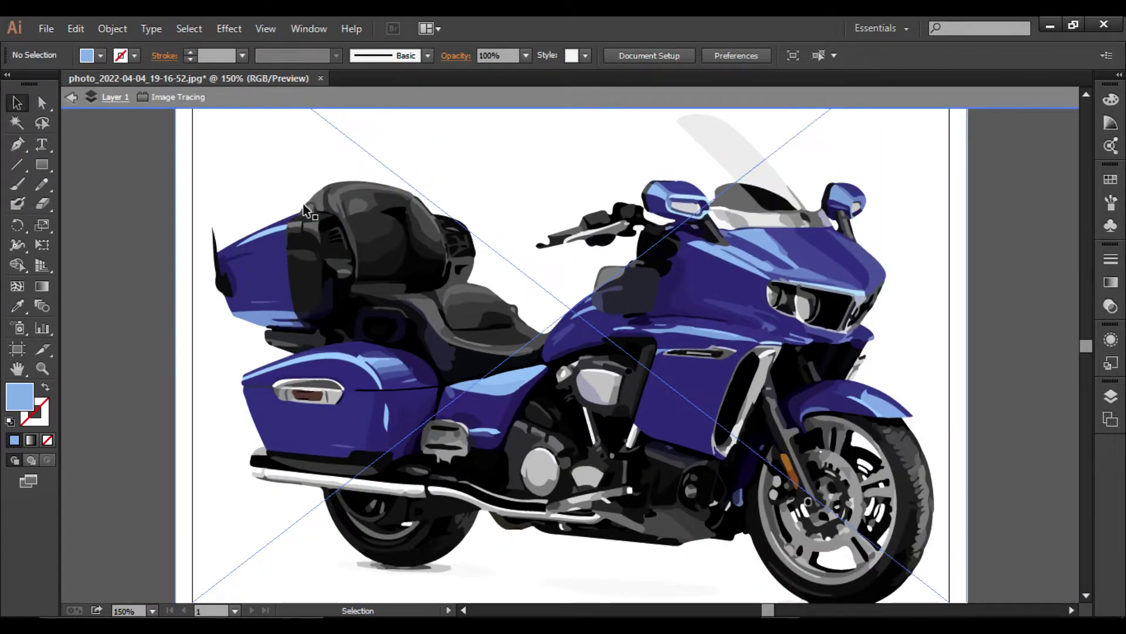
click(126, 219)
click(245, 245)
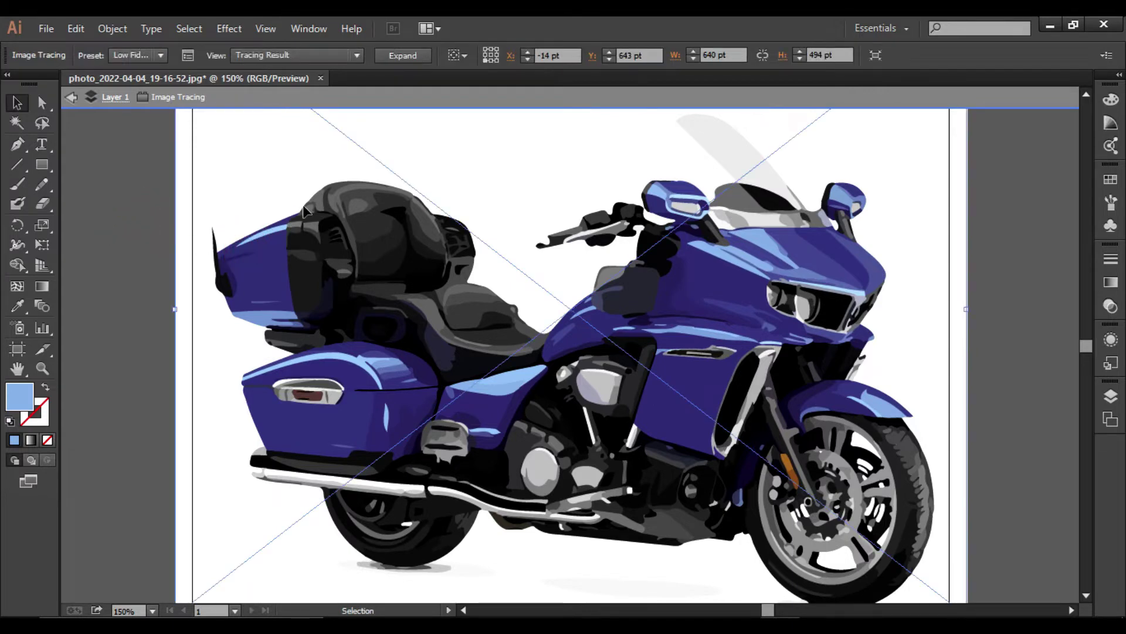
Step: Expand the tracing, then isolate the dark blue fairing panel path and zoom in on it
click(422, 56)
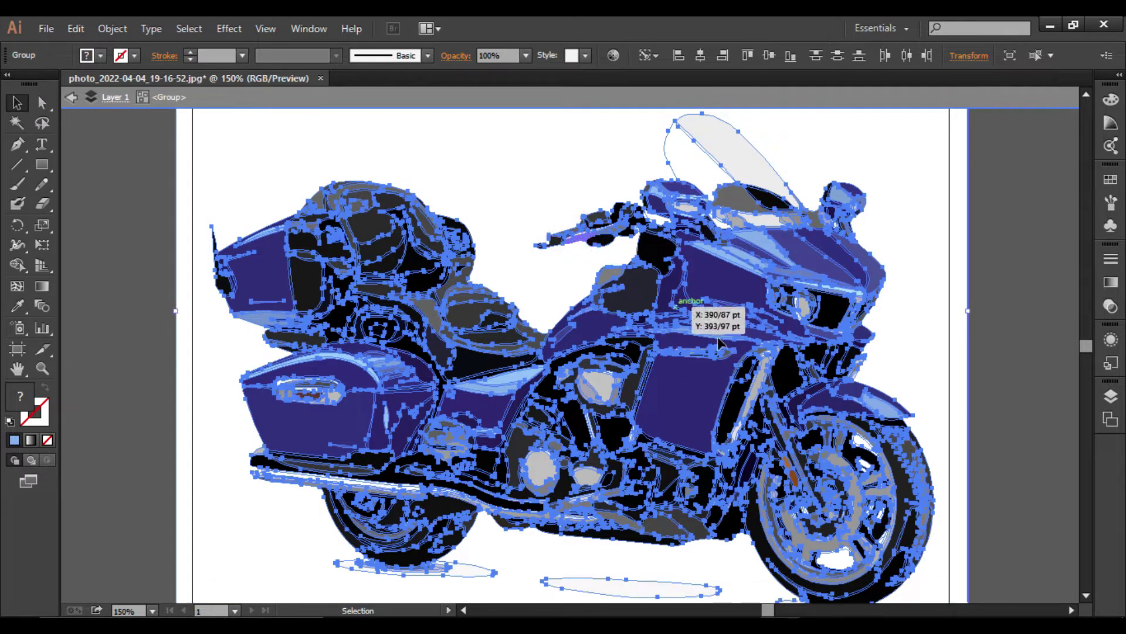
click(704, 359)
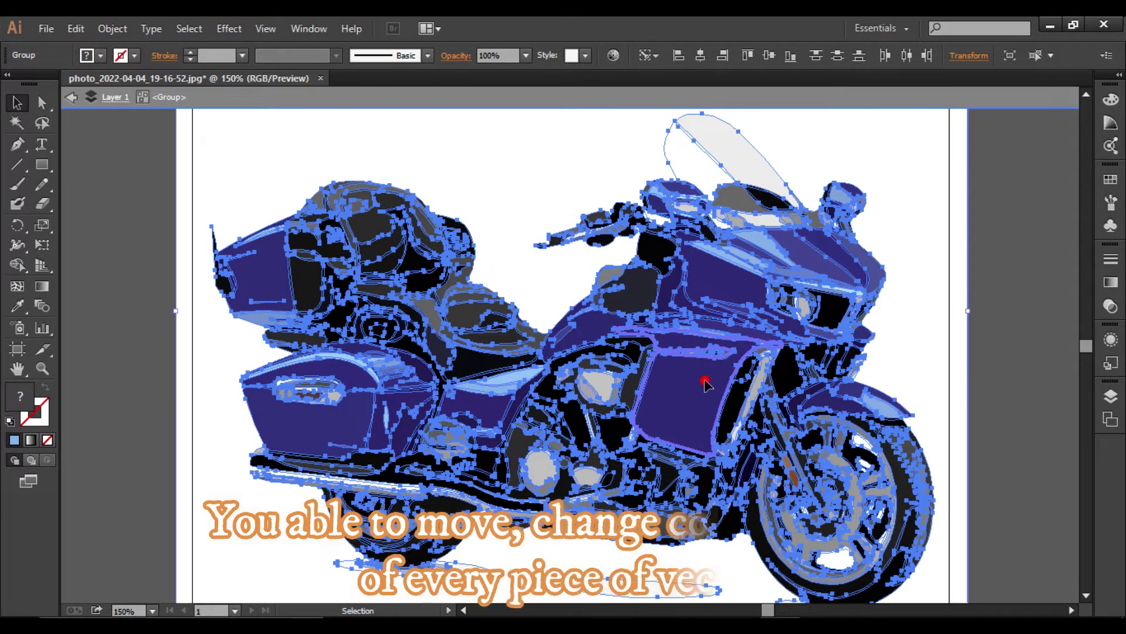
click(710, 387)
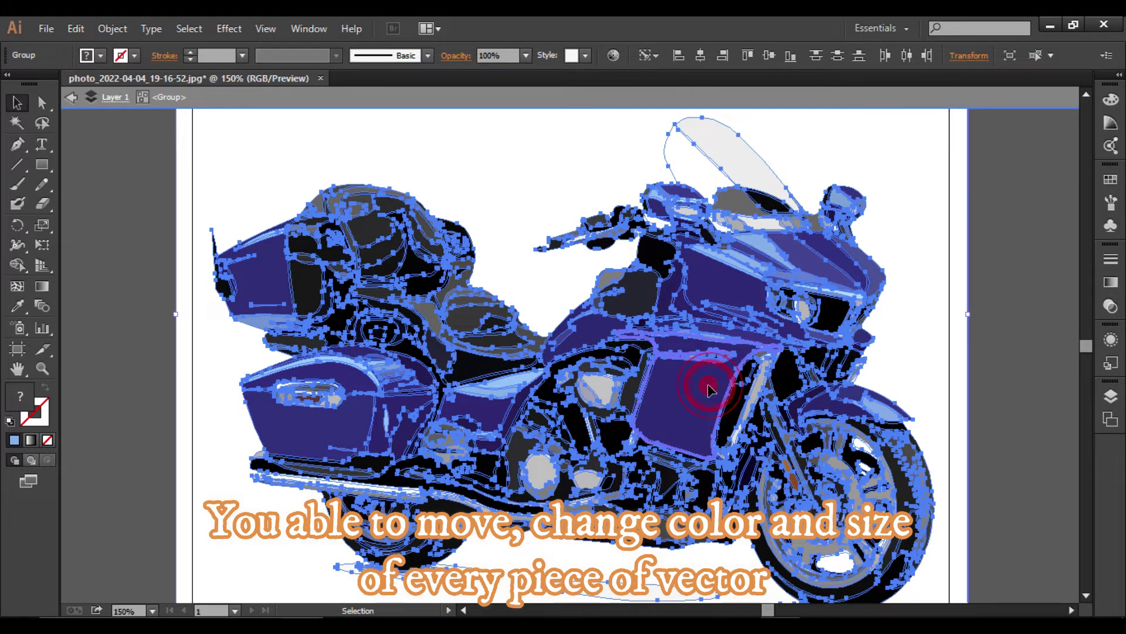
double_click(711, 390)
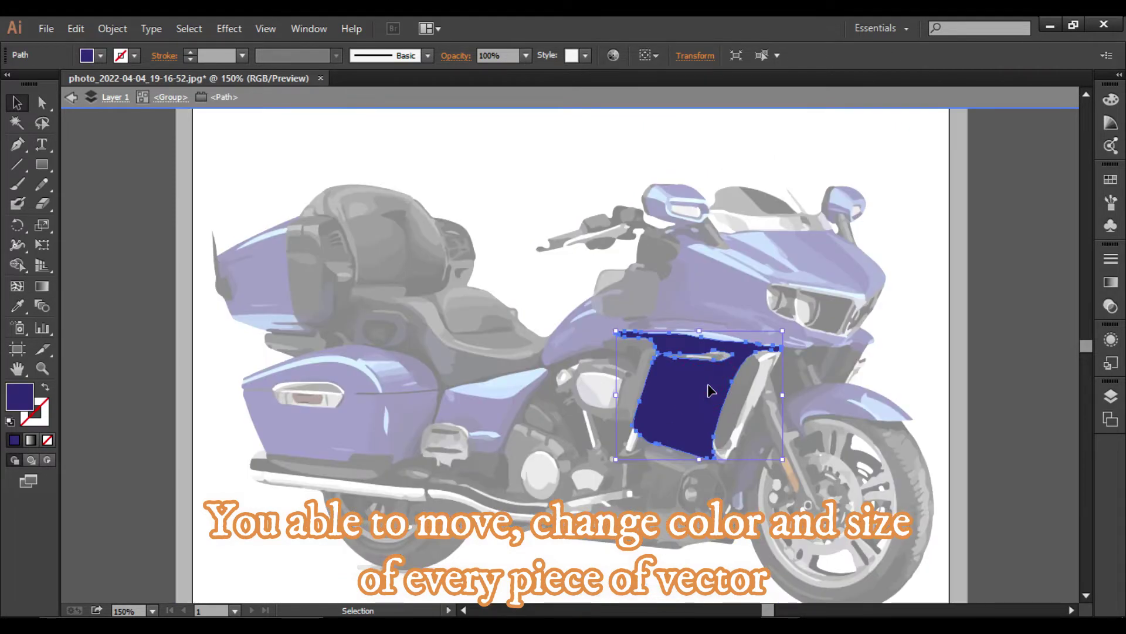
key(ctrl+plus)
key(ctrl+plus)
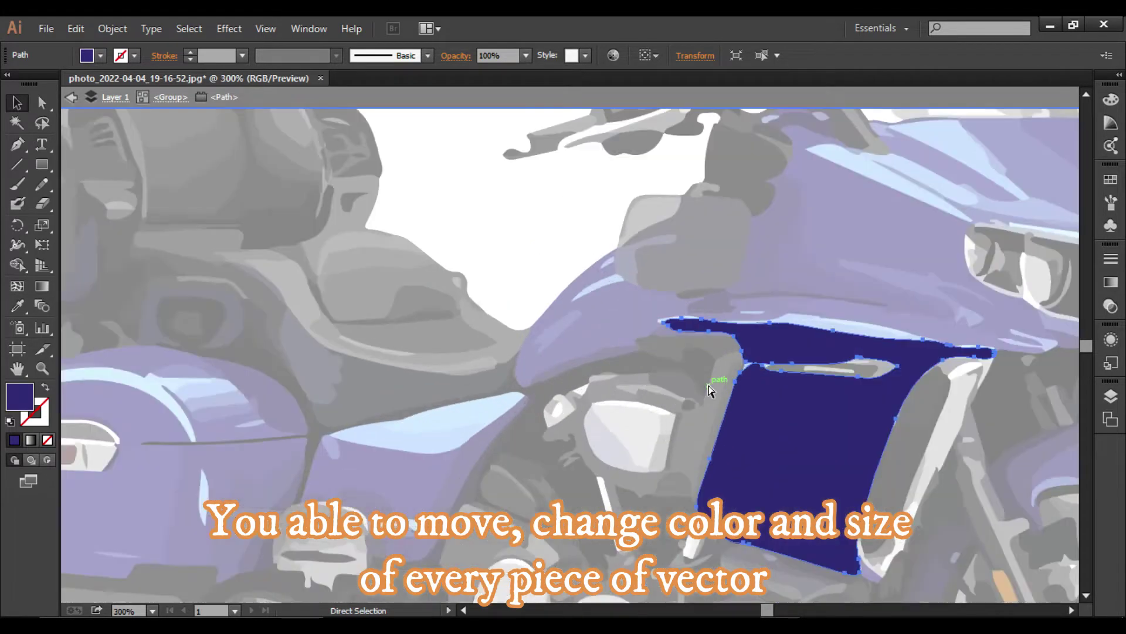
double_click(18, 396)
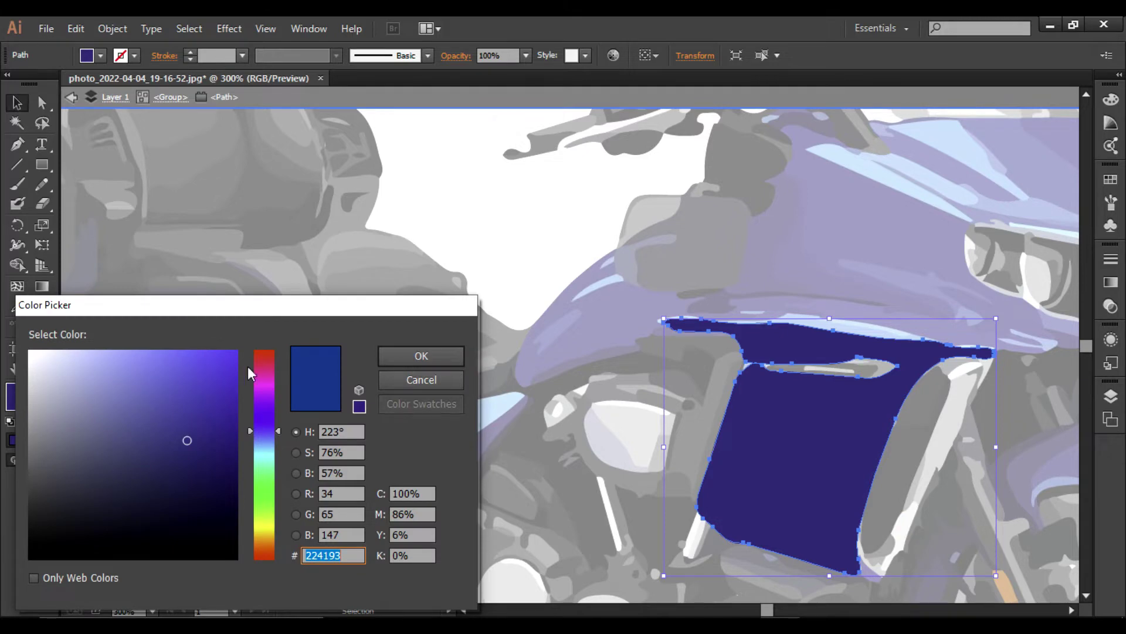
click(263, 509)
drag(196, 361, 153, 354)
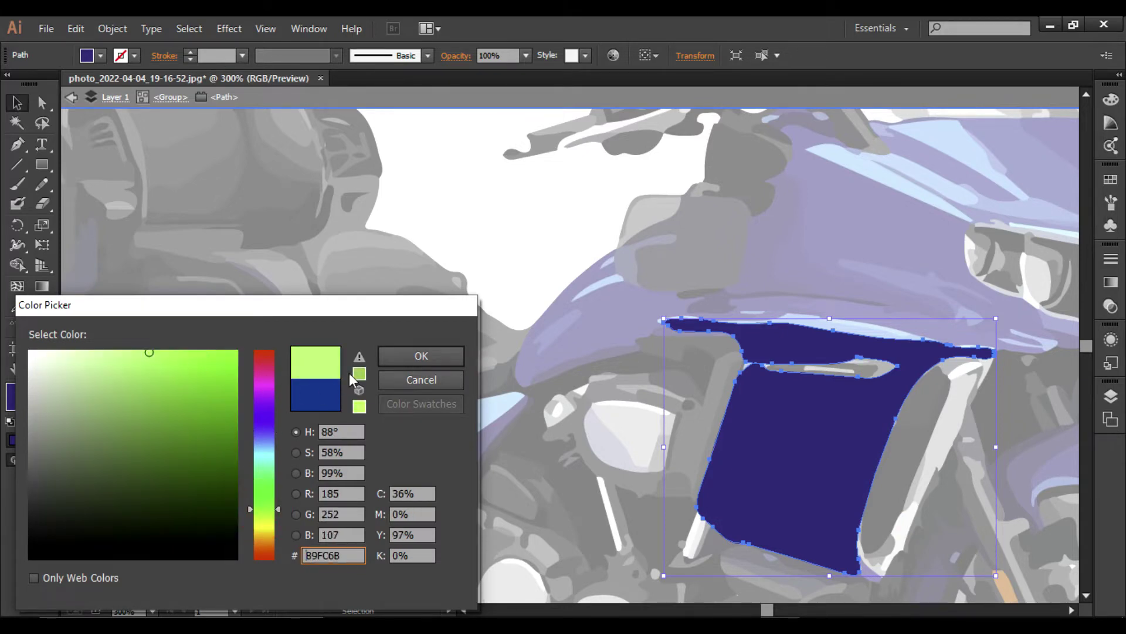
click(390, 354)
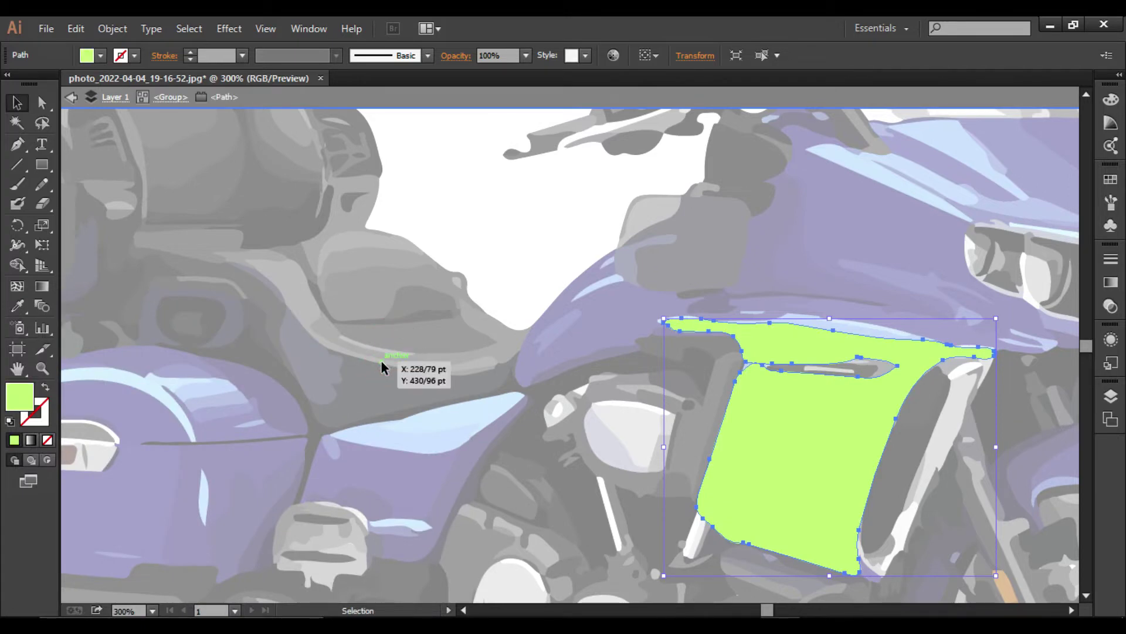
key(ctrl+minus)
key(ctrl+minus)
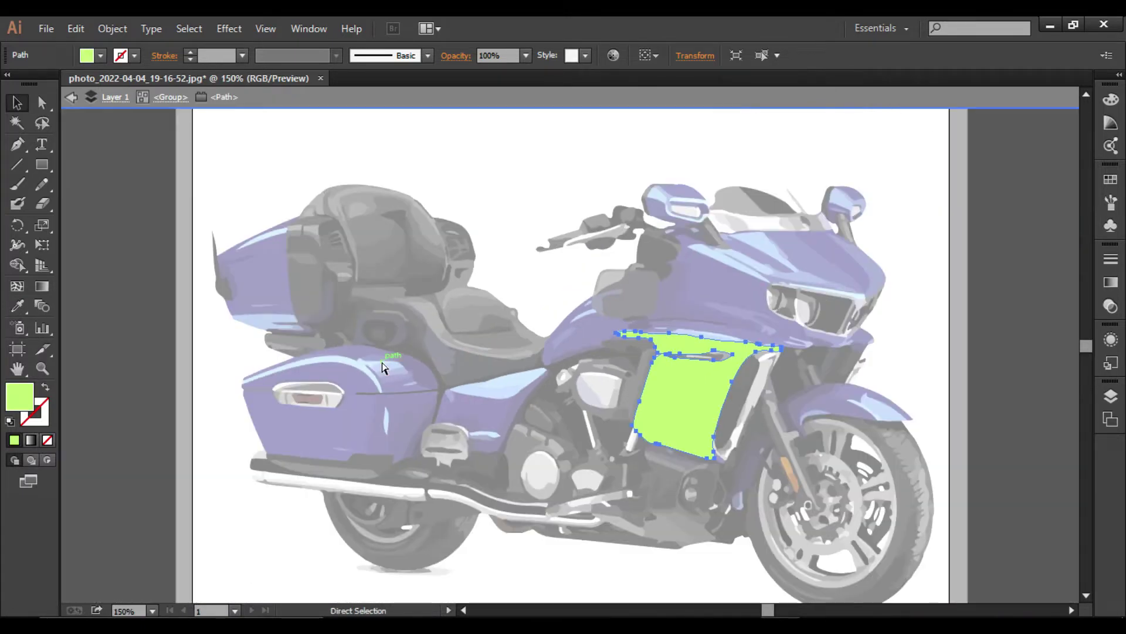
click(155, 295)
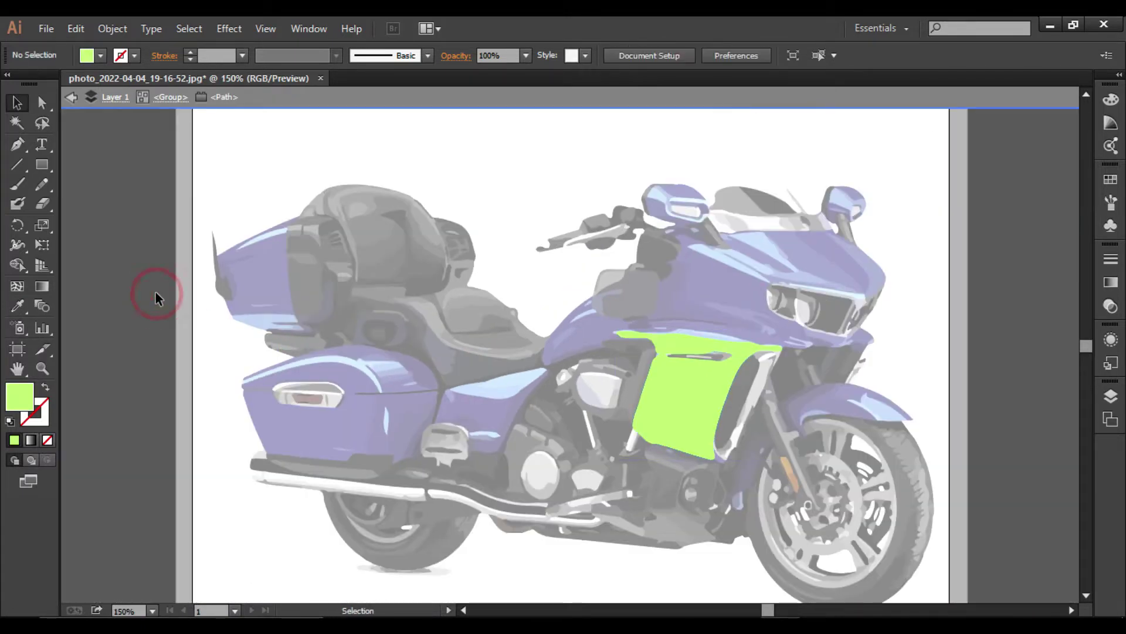
double_click(156, 295)
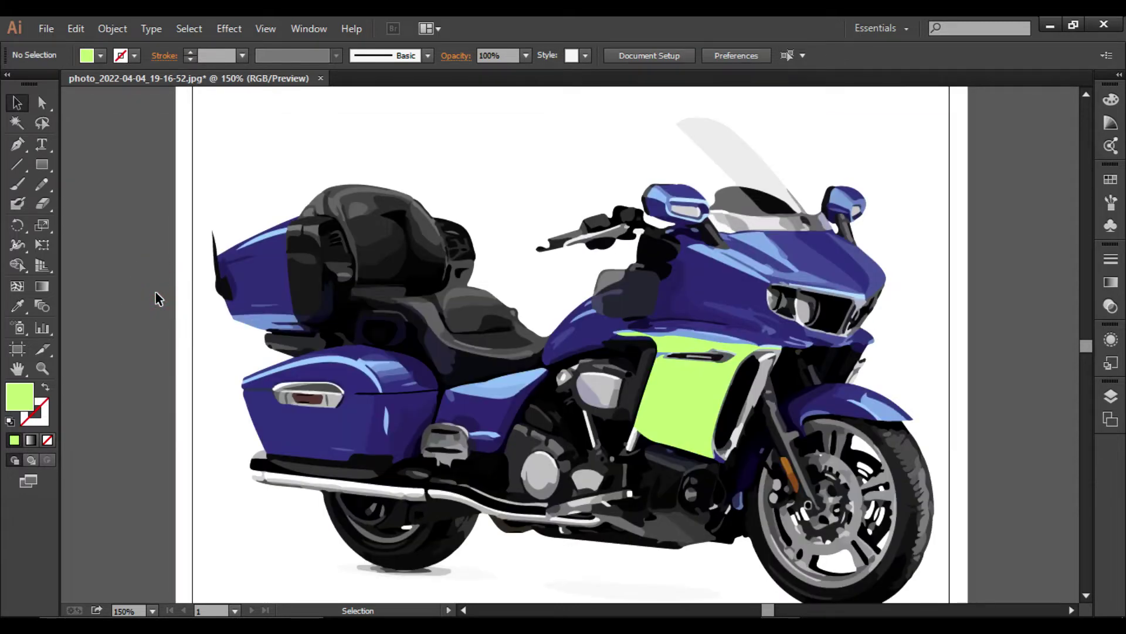
Step: Undo back to the original dark blue panel and exit isolation mode to full colour
key(ctrl+z)
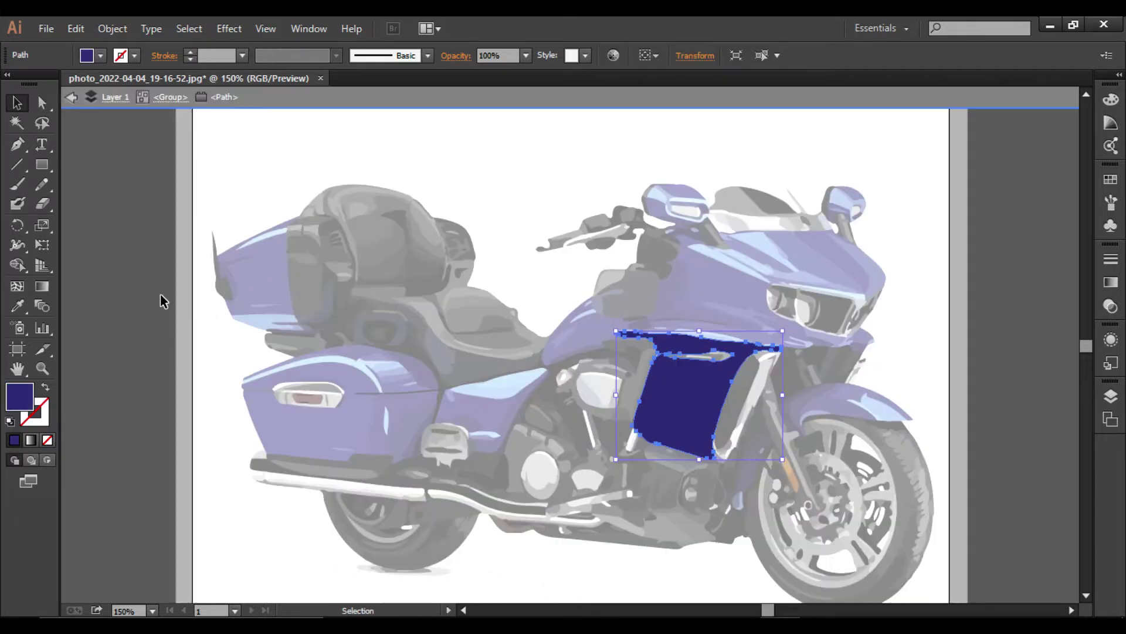
click(117, 284)
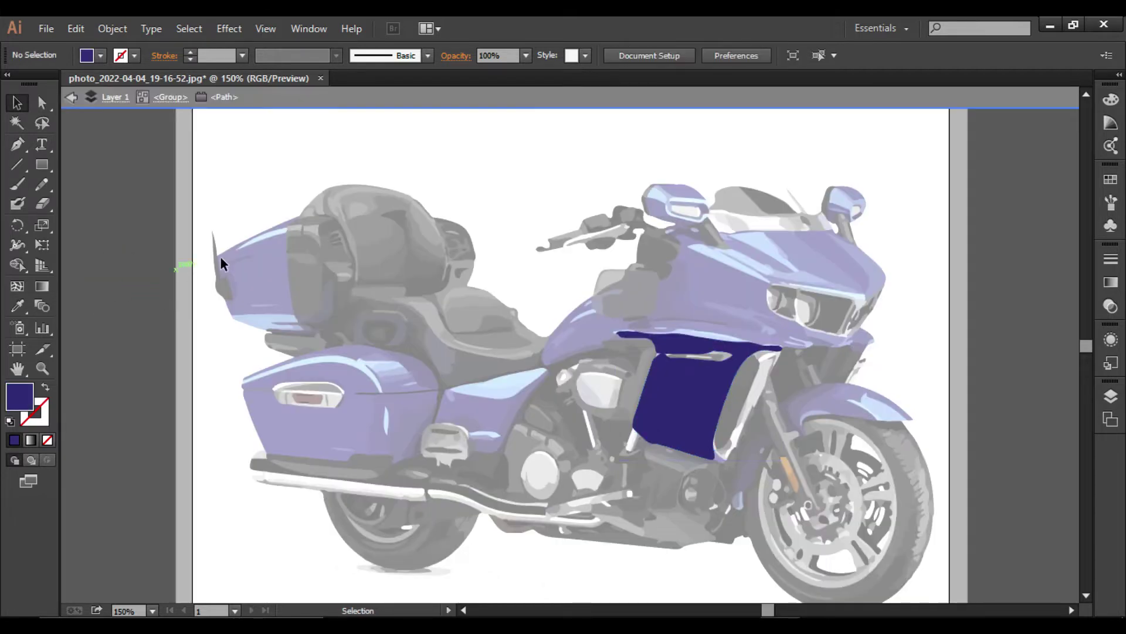
click(237, 252)
double_click(276, 283)
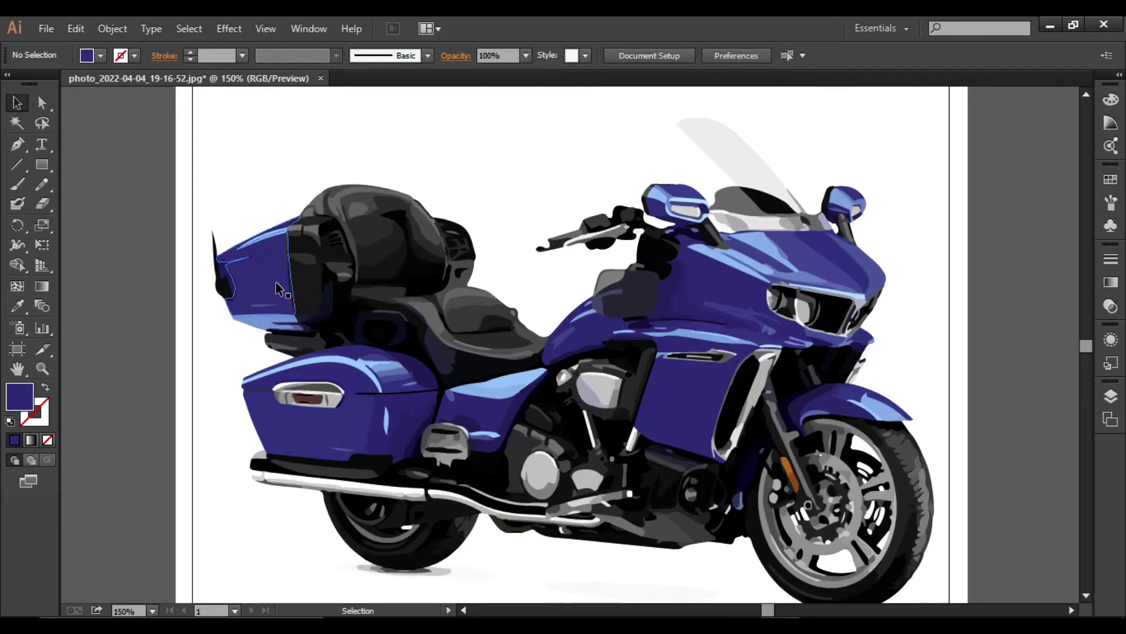
Step: Move the whole traced motorcycle group down about 317 pt
click(929, 160)
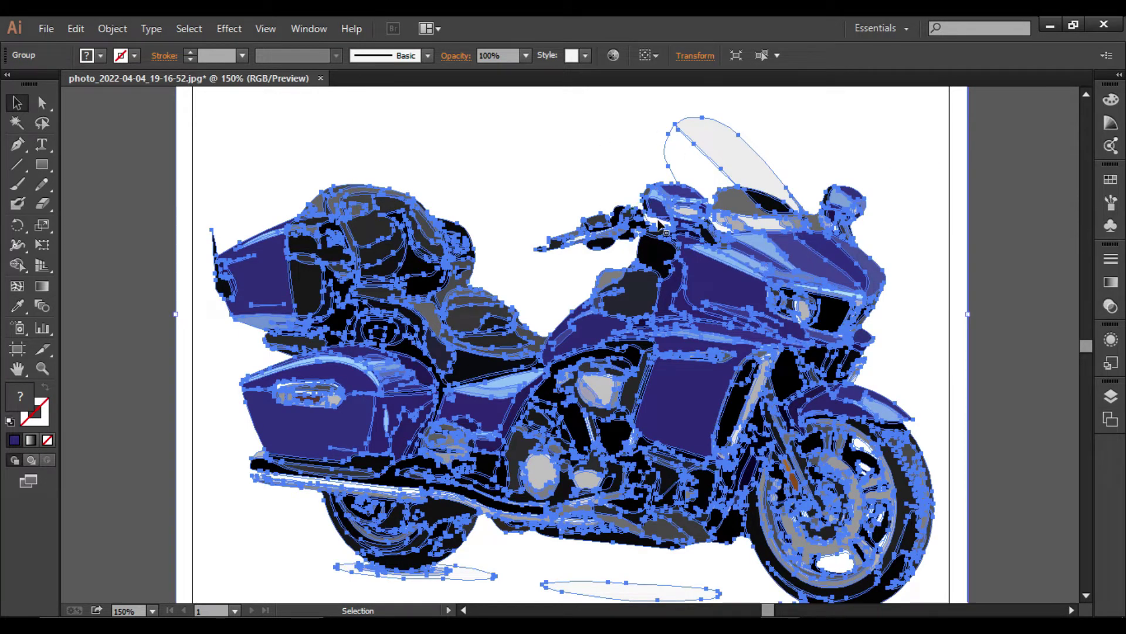
click(715, 184)
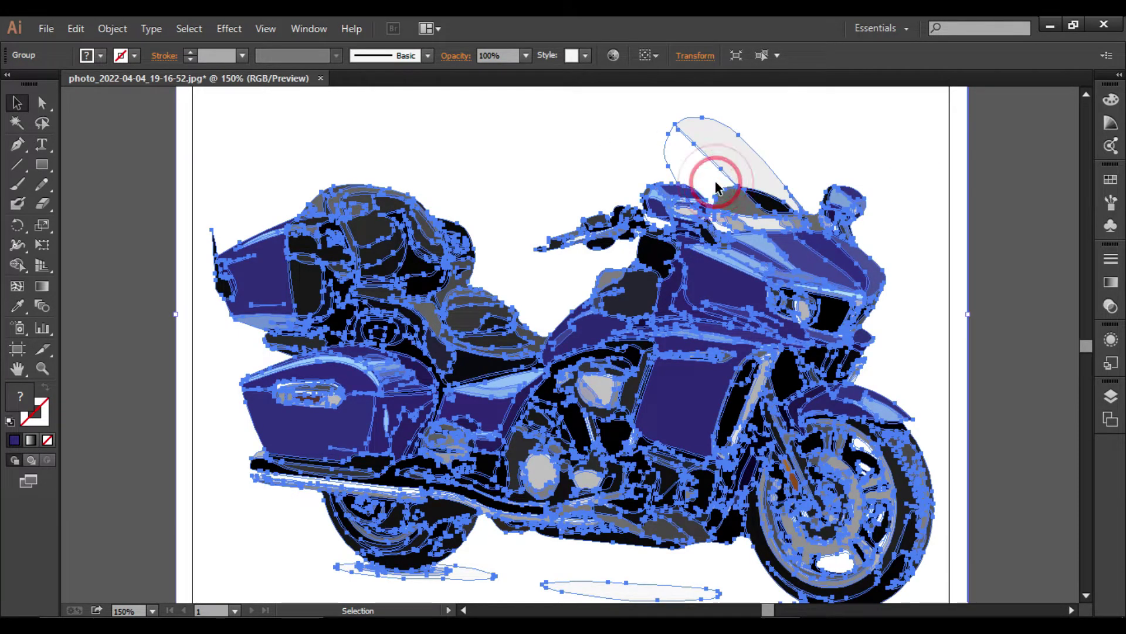
drag(716, 184, 725, 602)
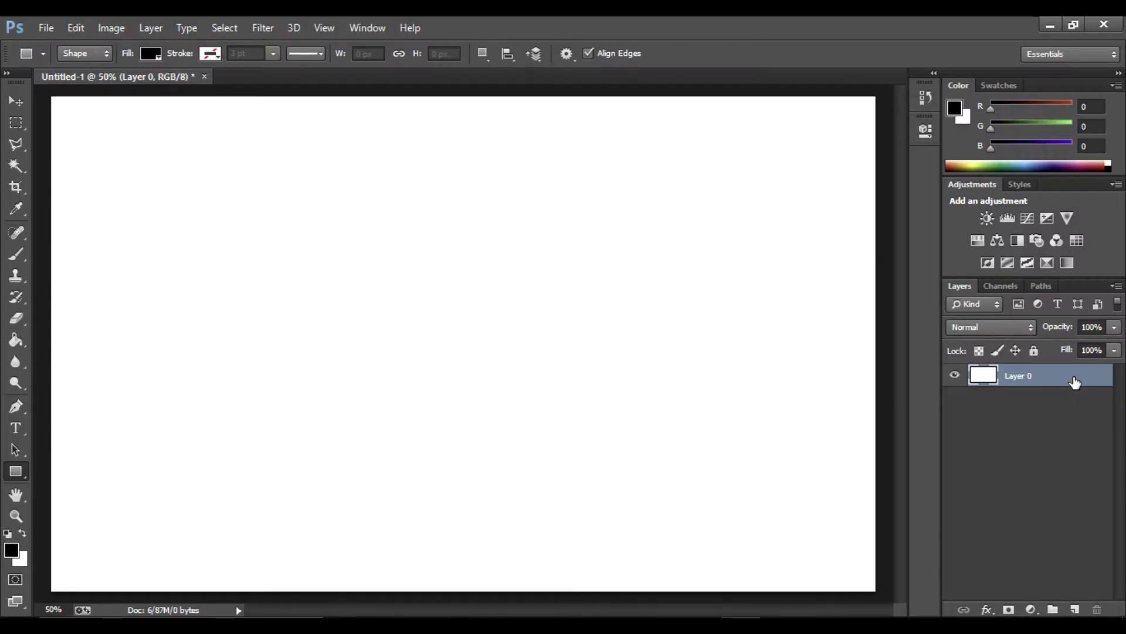
Step: Add a Gradient Overlay to Layer 0 with its left stop set to brown cb511b
double_click(1075, 378)
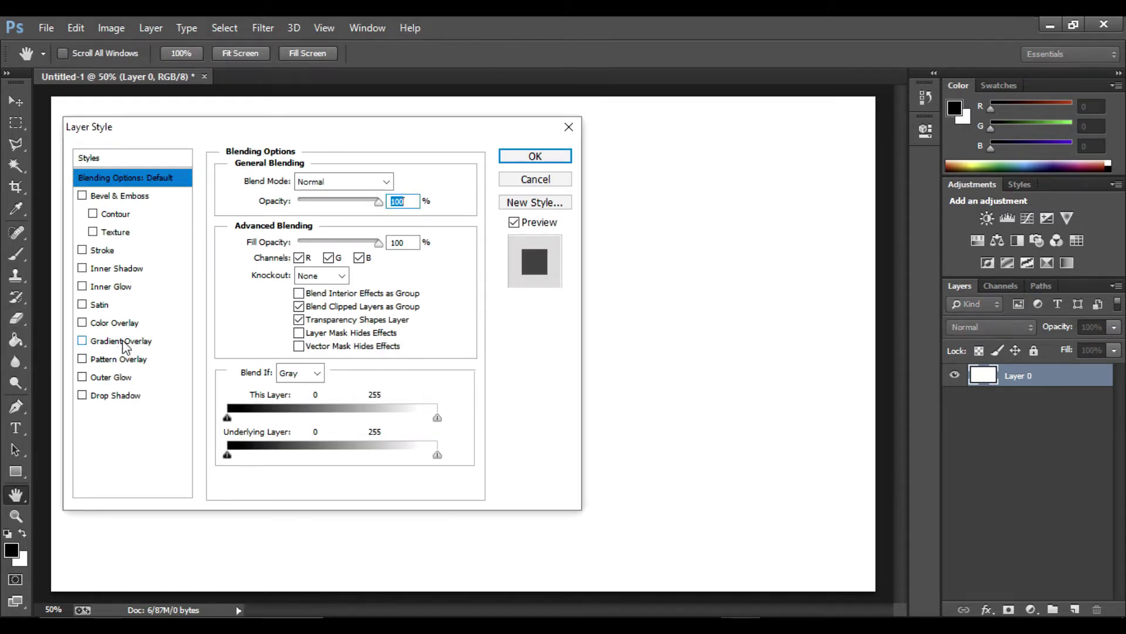
click(94, 342)
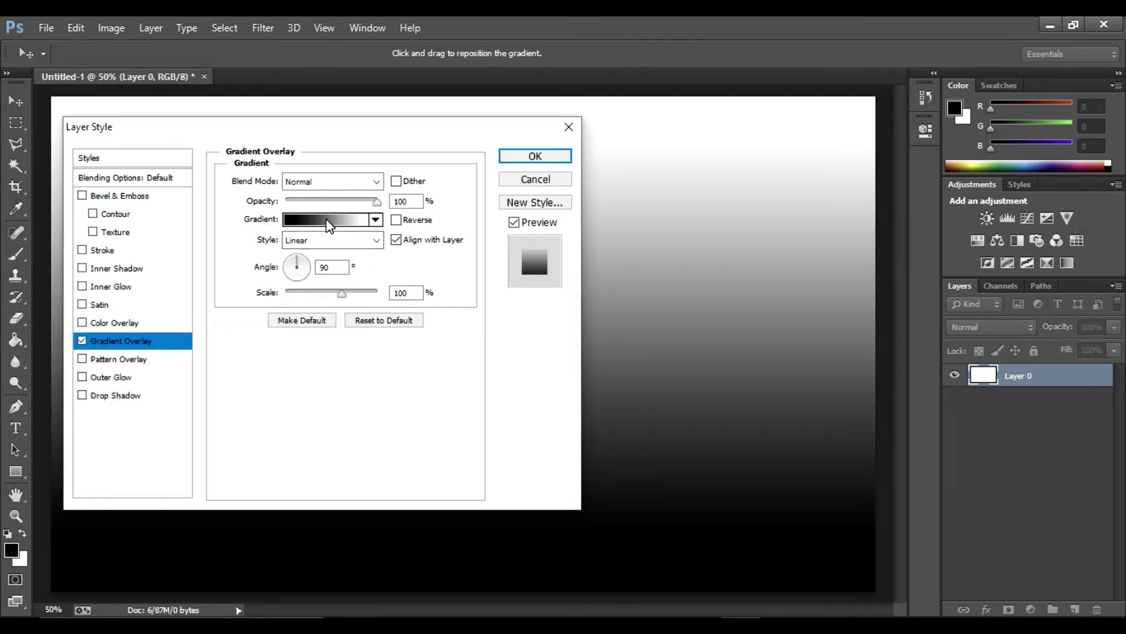
click(327, 221)
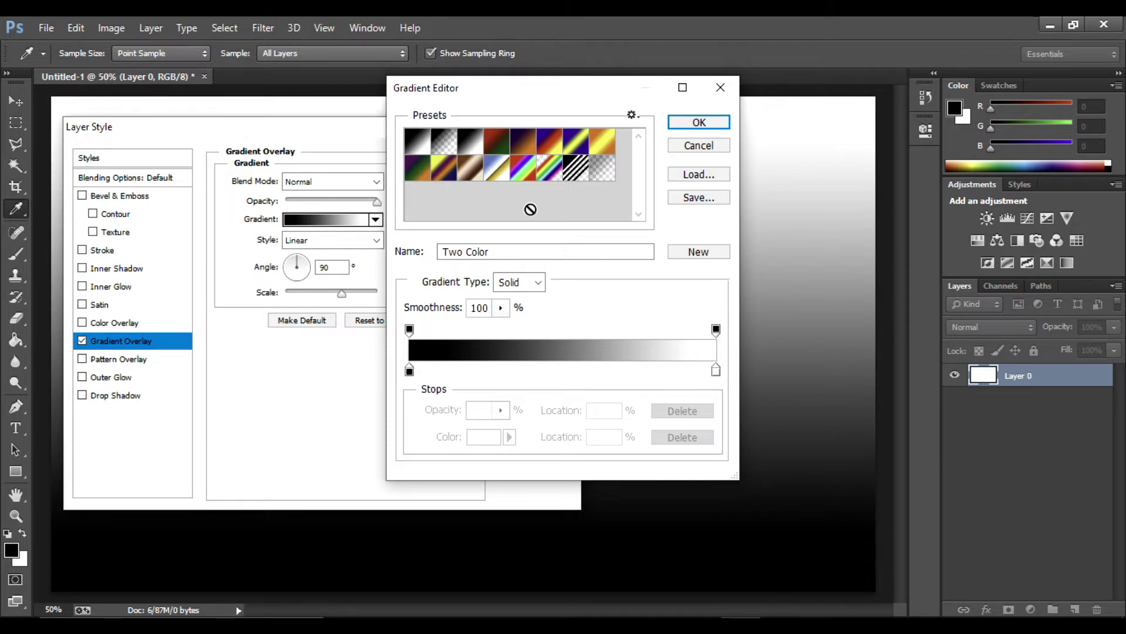
double_click(409, 370)
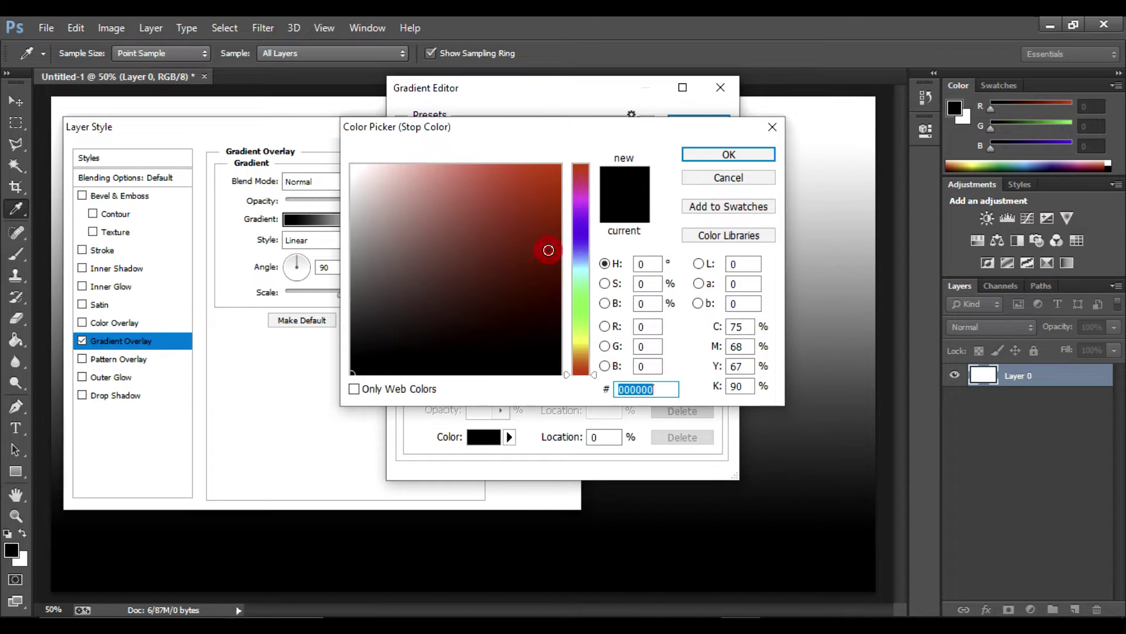
click(549, 251)
click(566, 228)
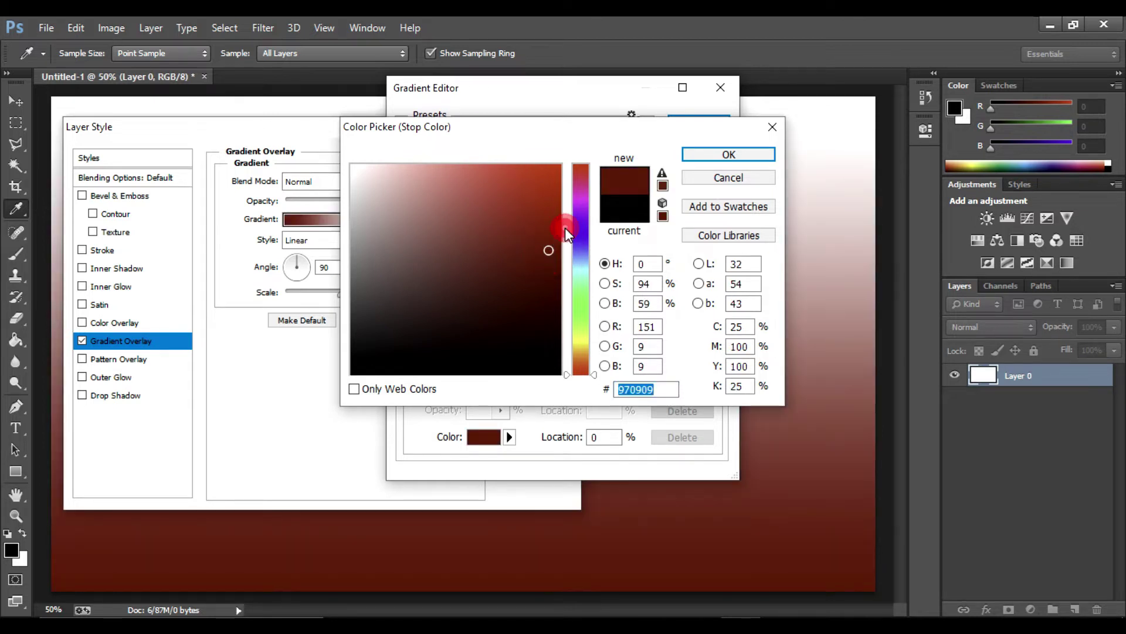
click(588, 365)
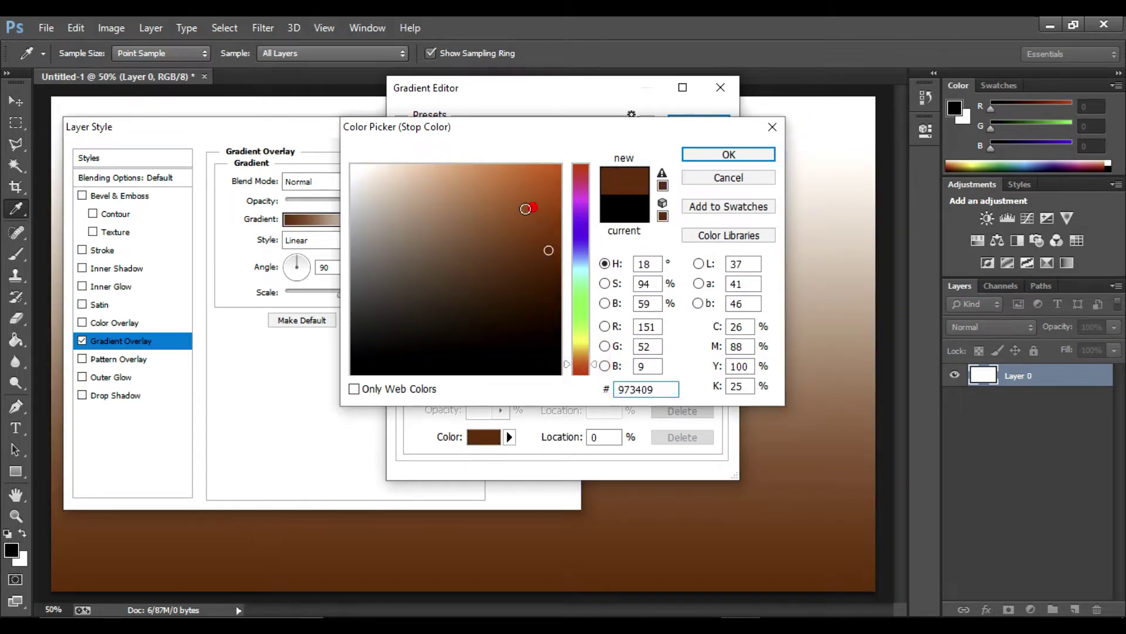
click(533, 207)
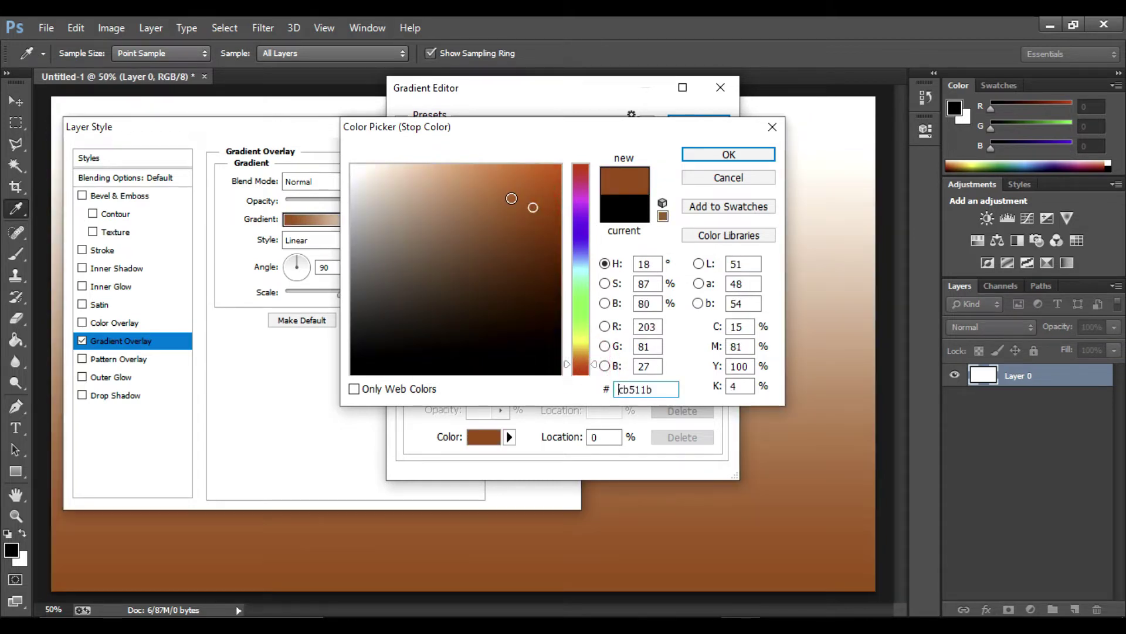
click(687, 151)
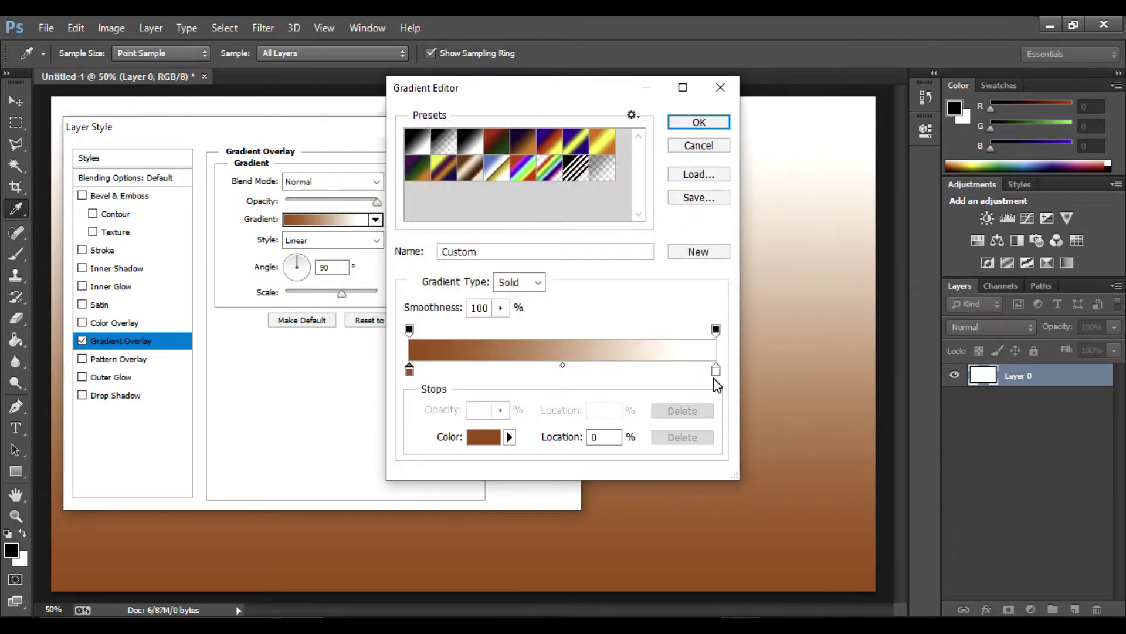
Step: Set the gradient's right stop to pale tan fec092 and apply the brown-to-tan overlay
double_click(715, 369)
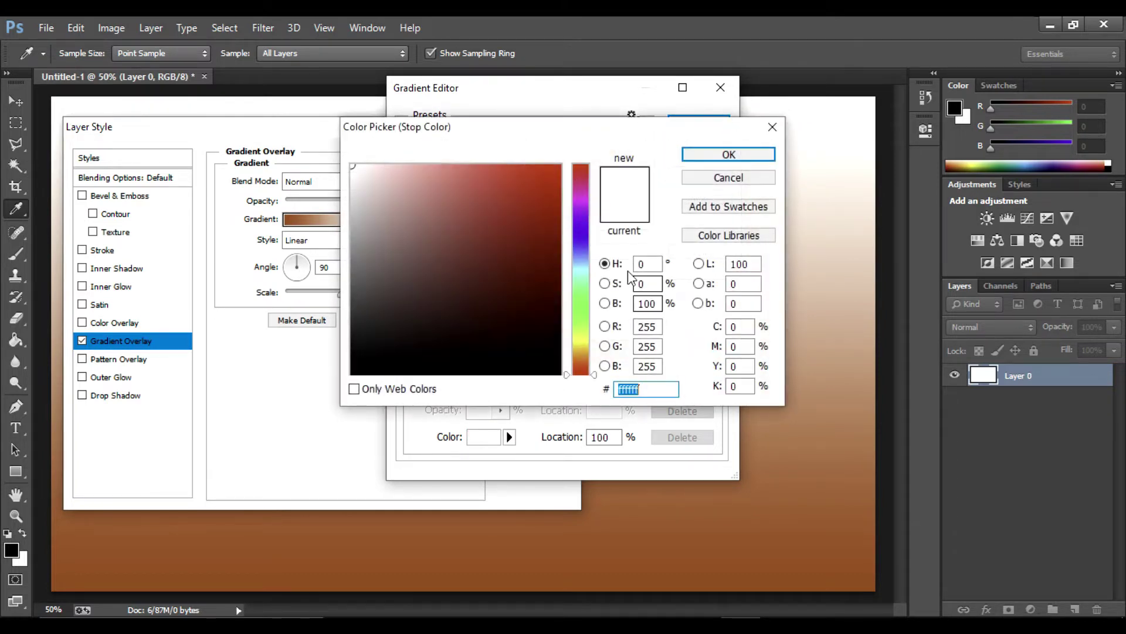
click(365, 563)
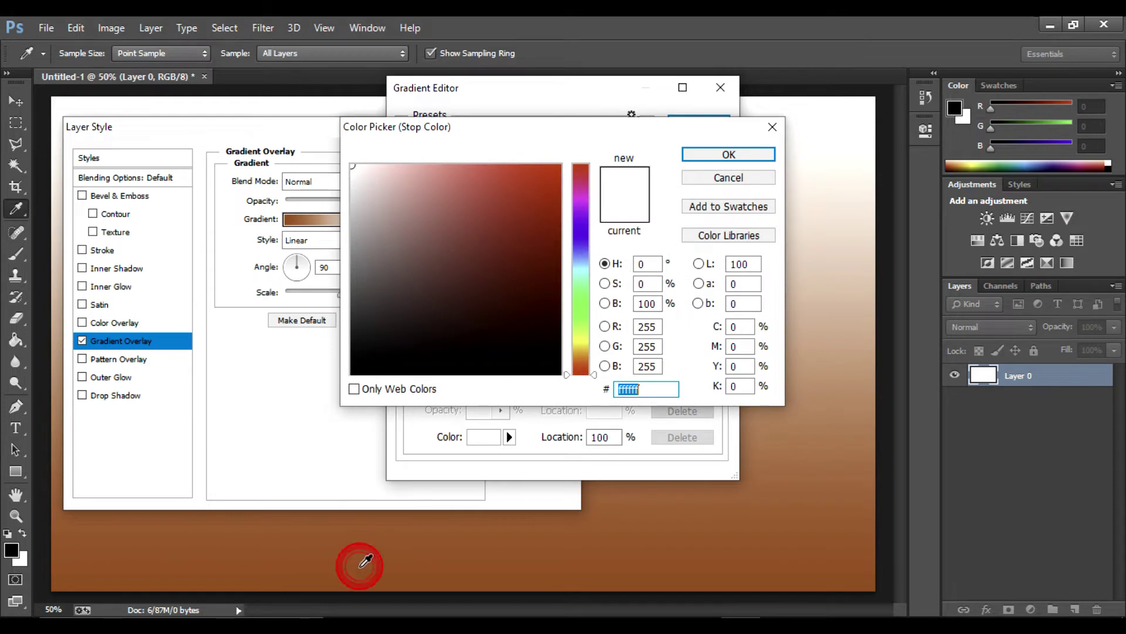
click(393, 582)
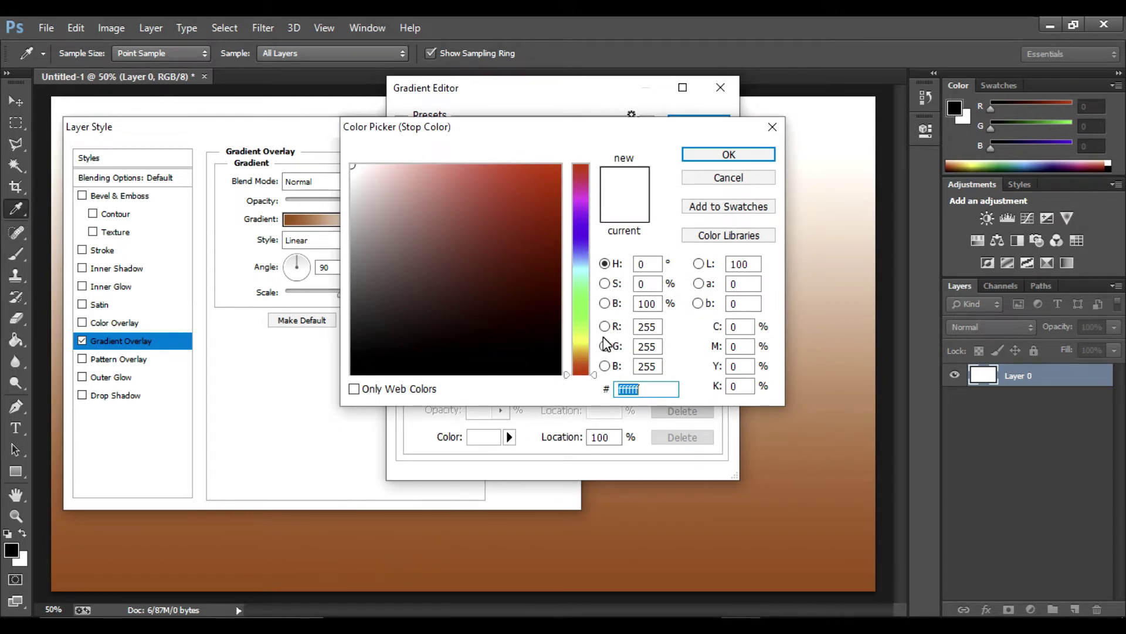
click(582, 360)
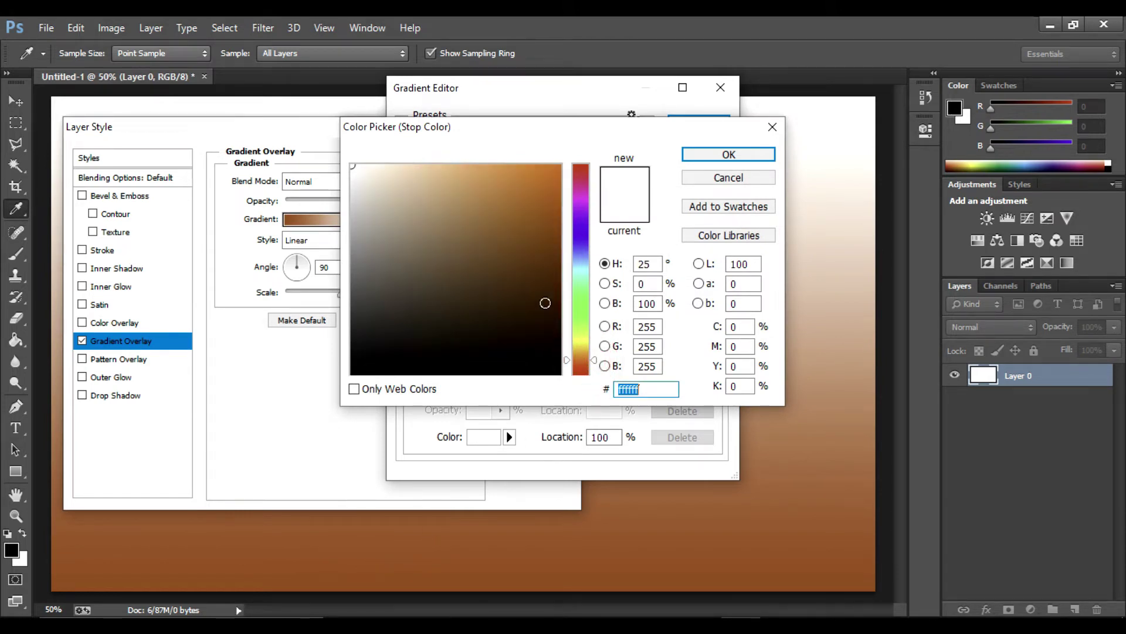
click(479, 165)
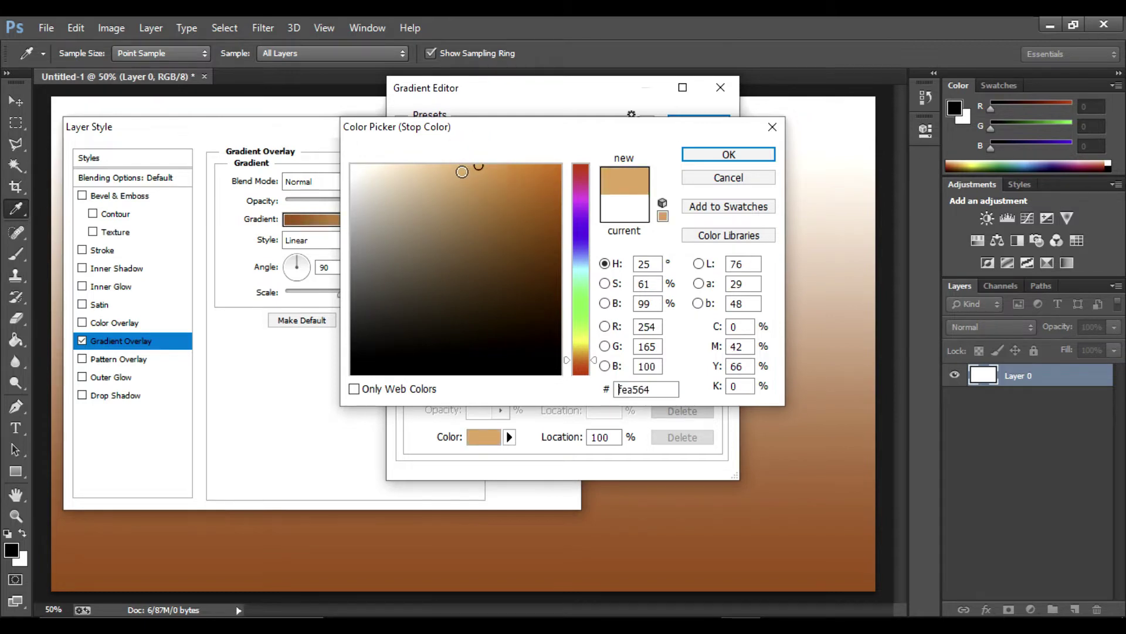
click(450, 170)
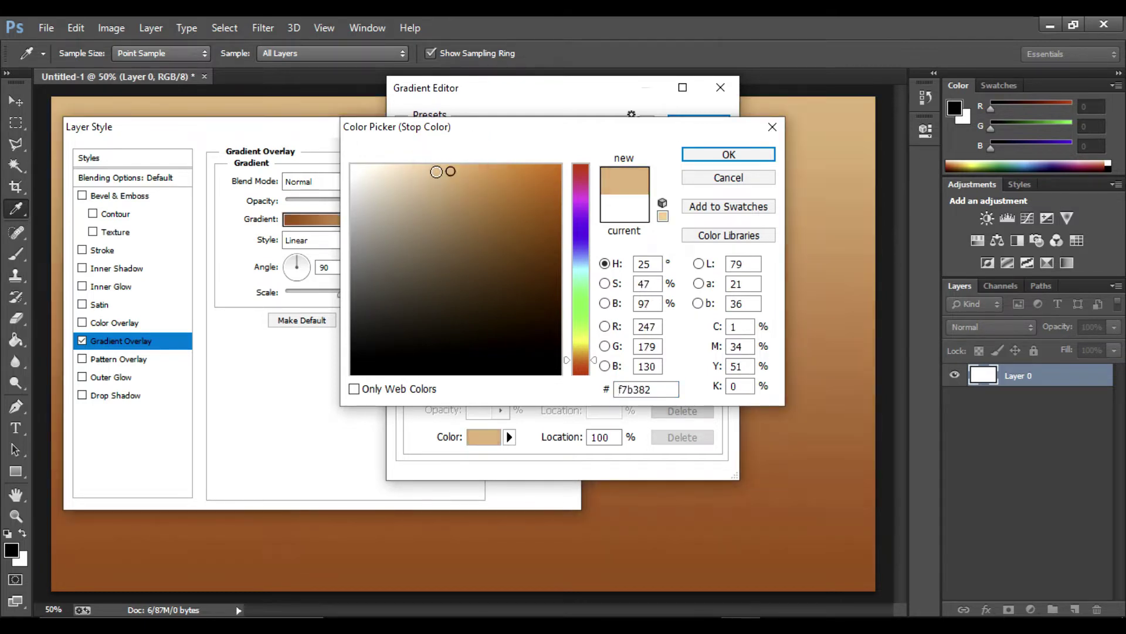
click(439, 165)
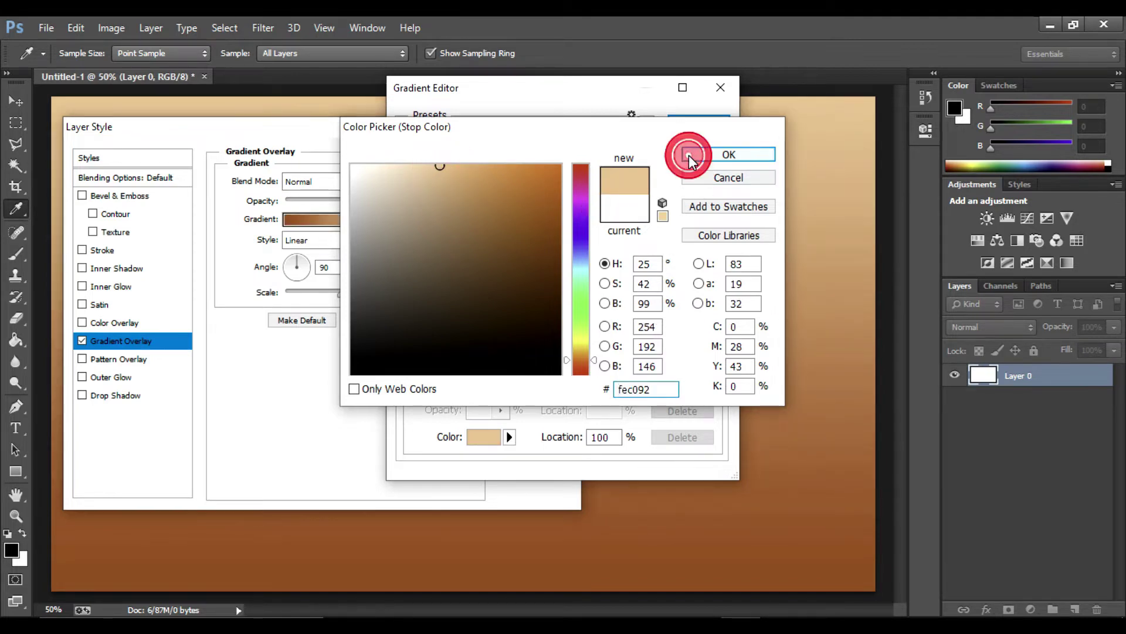
click(689, 155)
click(690, 122)
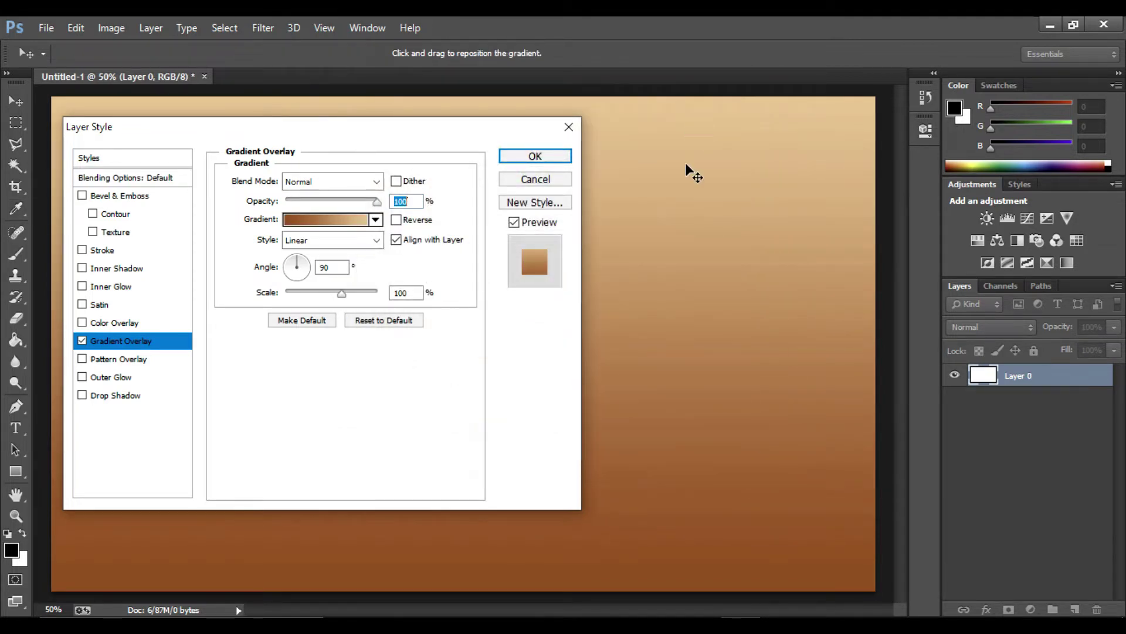
click(545, 156)
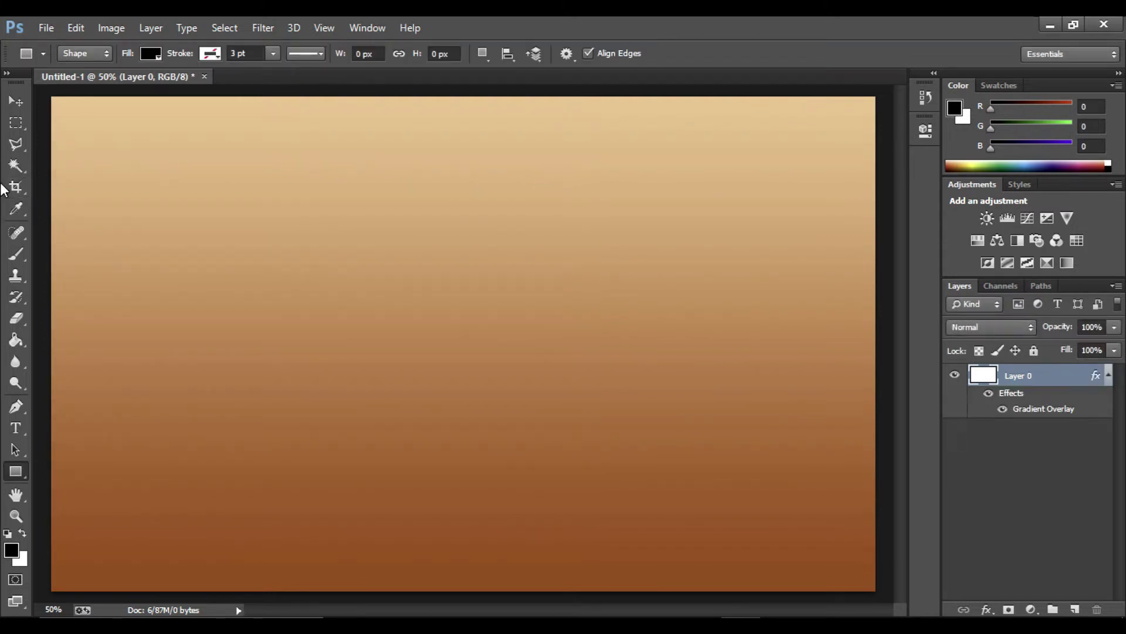
Step: Draw a circular Elliptical Marquee selection in the centre of the canvas
right_click(27, 124)
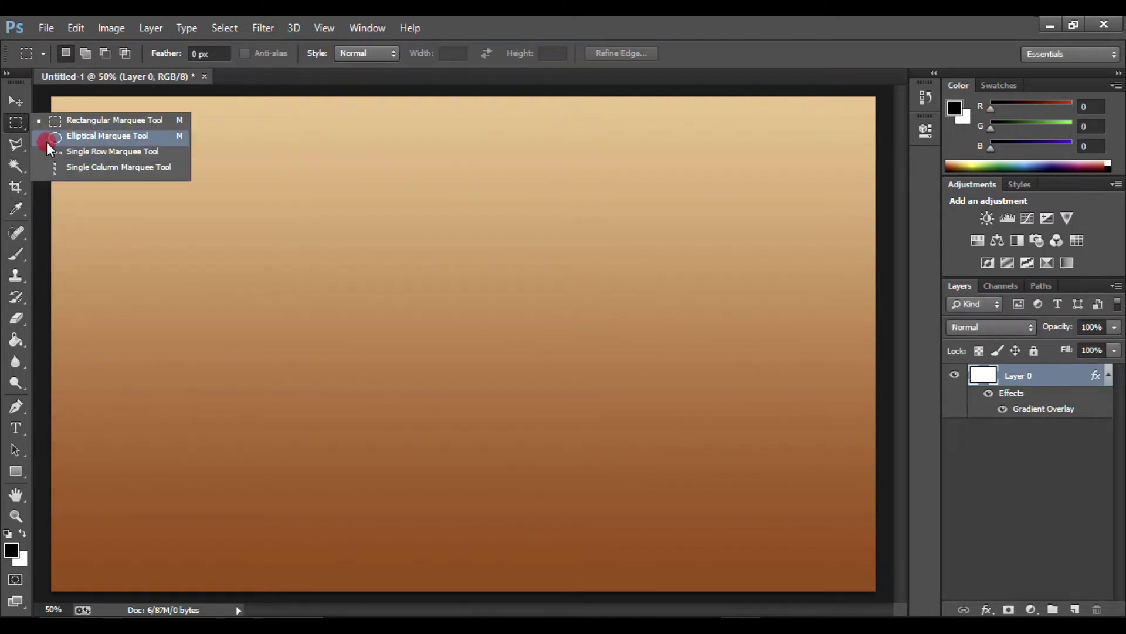
click(46, 136)
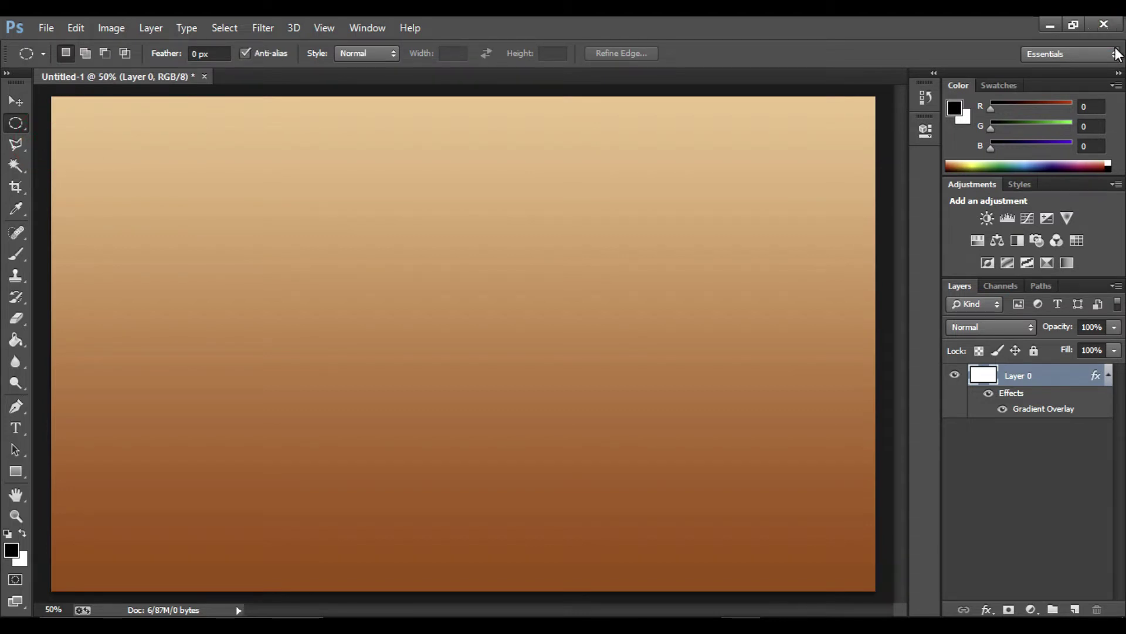
mouse_move(327, 153)
mouse_down()
mouse_move(522, 448)
mouse_move(713, 580)
mouse_up()
Step: Fill the circle with black on a new Layer 1 and deselect
click(1076, 609)
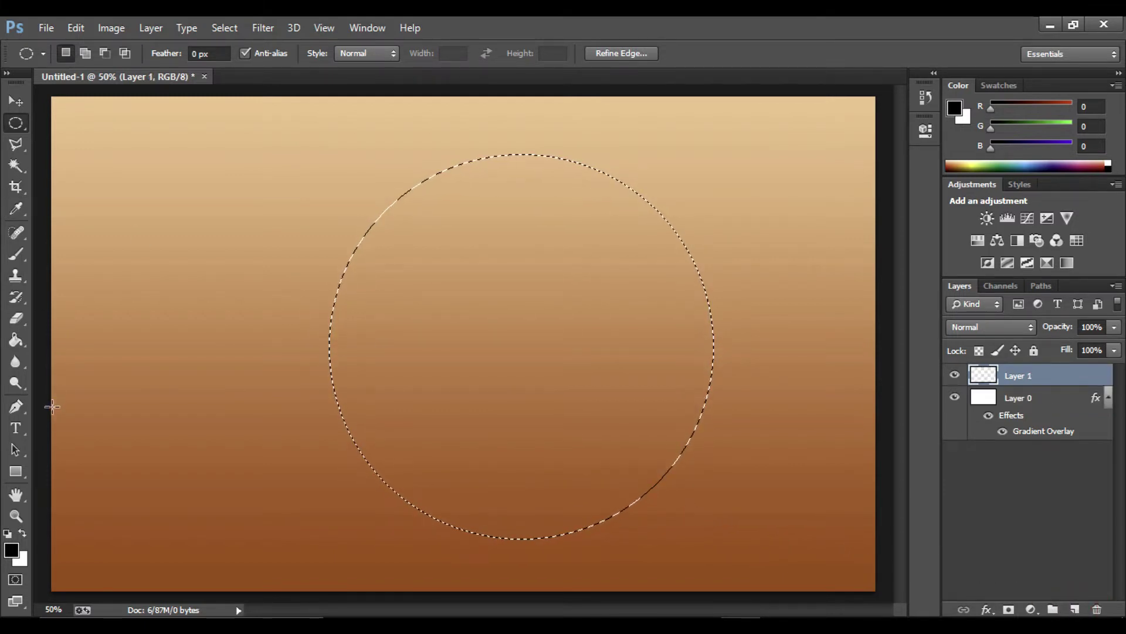
click(16, 340)
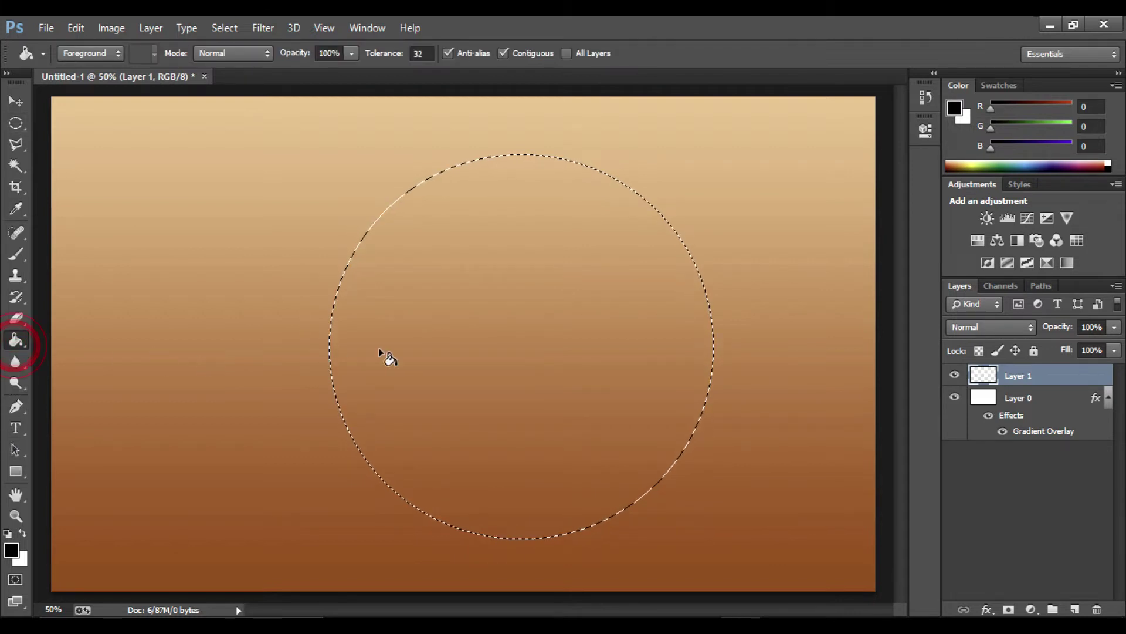
click(478, 336)
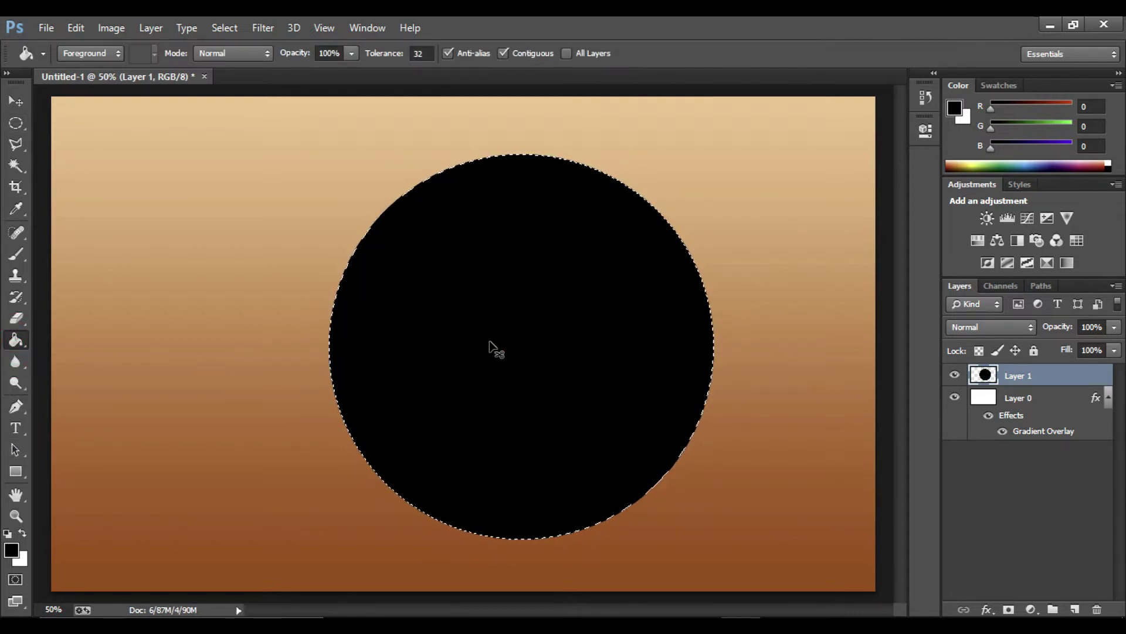
key(ctrl+d)
Step: Duplicate the black circle onto Layer 1 copy, offset up and to the left
click(1047, 375)
click(15, 101)
drag(402, 269, 319, 248)
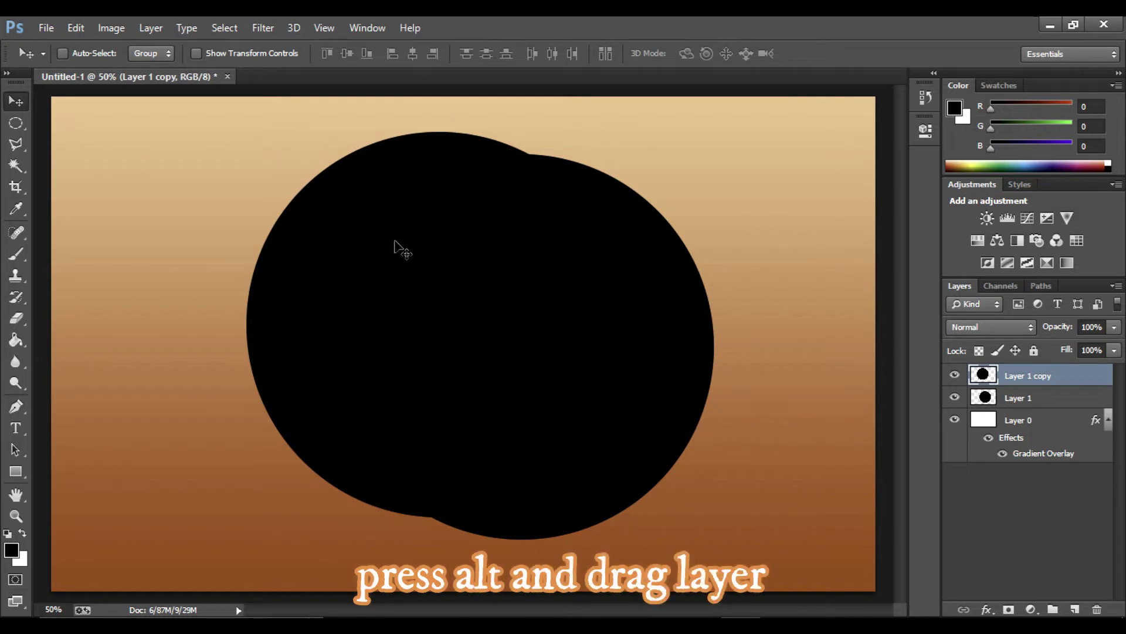
Step: Fill the copied circle with near-white foreground colour #fbfbfb
click(16, 340)
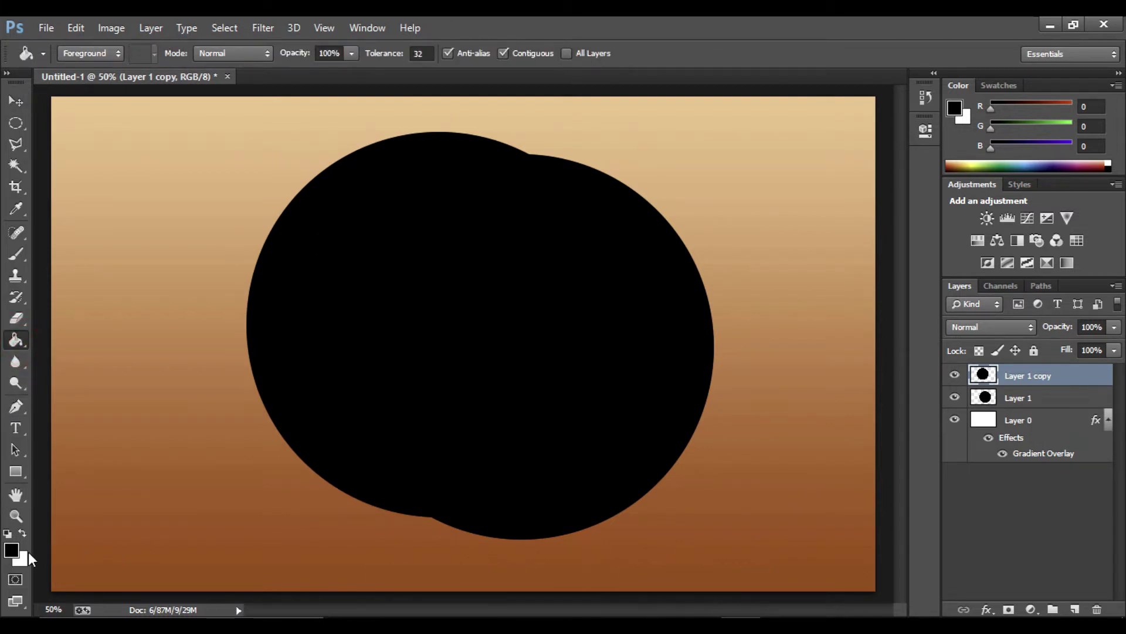
click(12, 553)
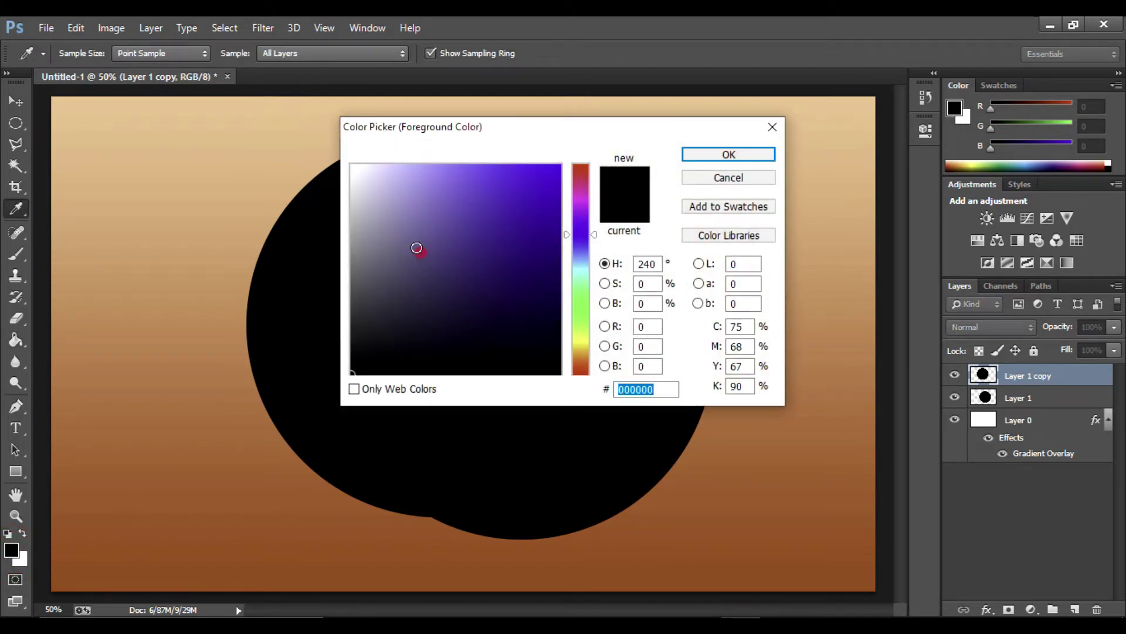
click(363, 172)
drag(363, 171, 352, 165)
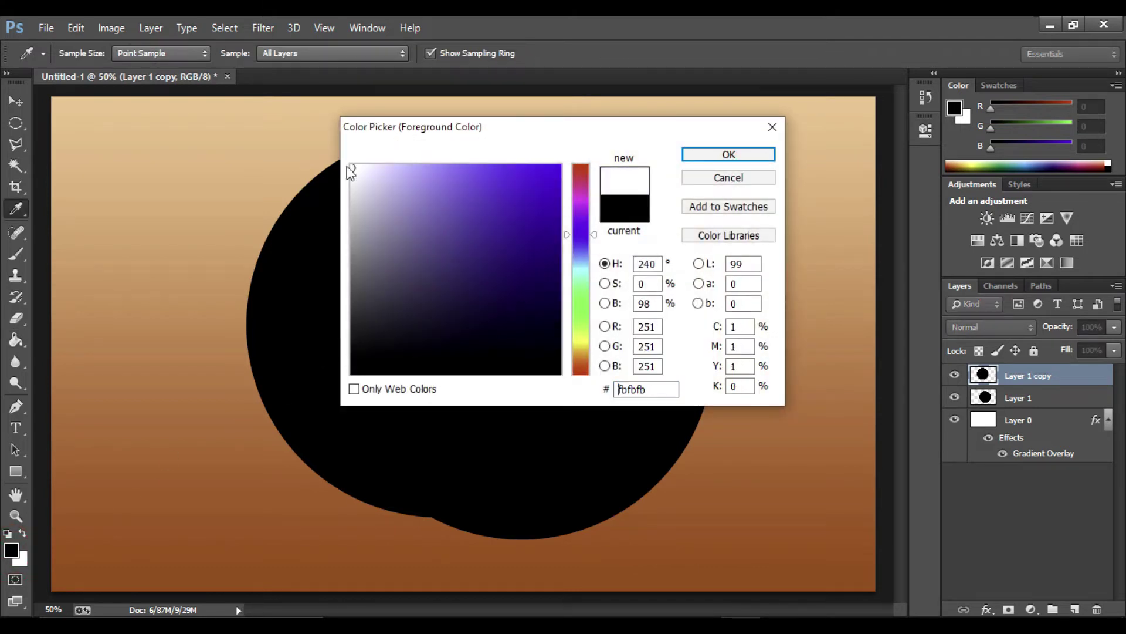
click(707, 154)
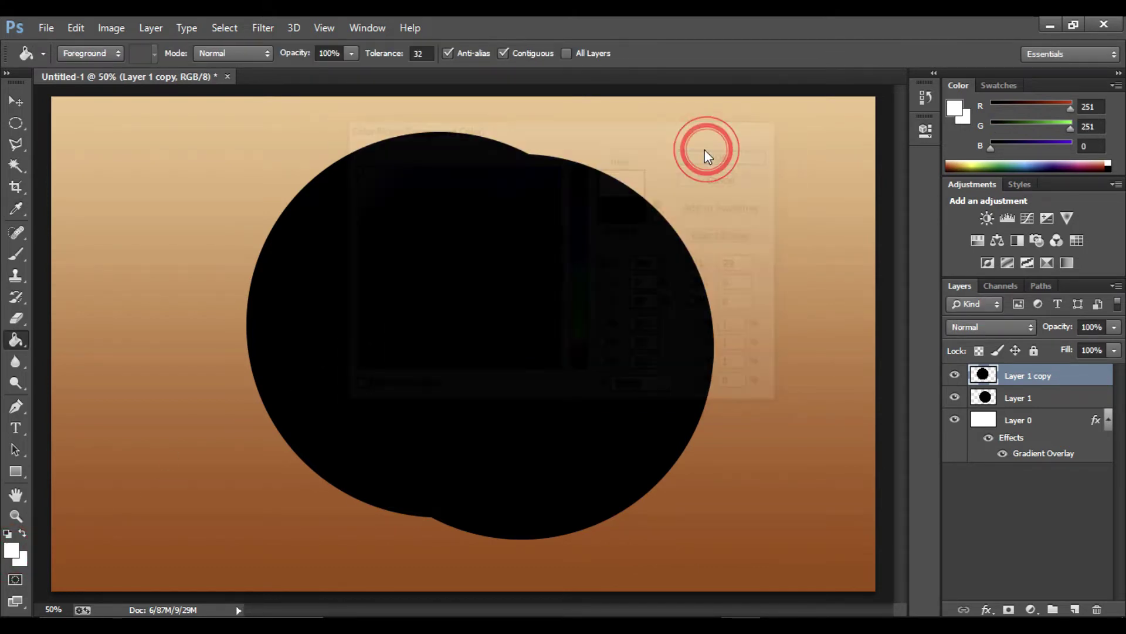
click(442, 232)
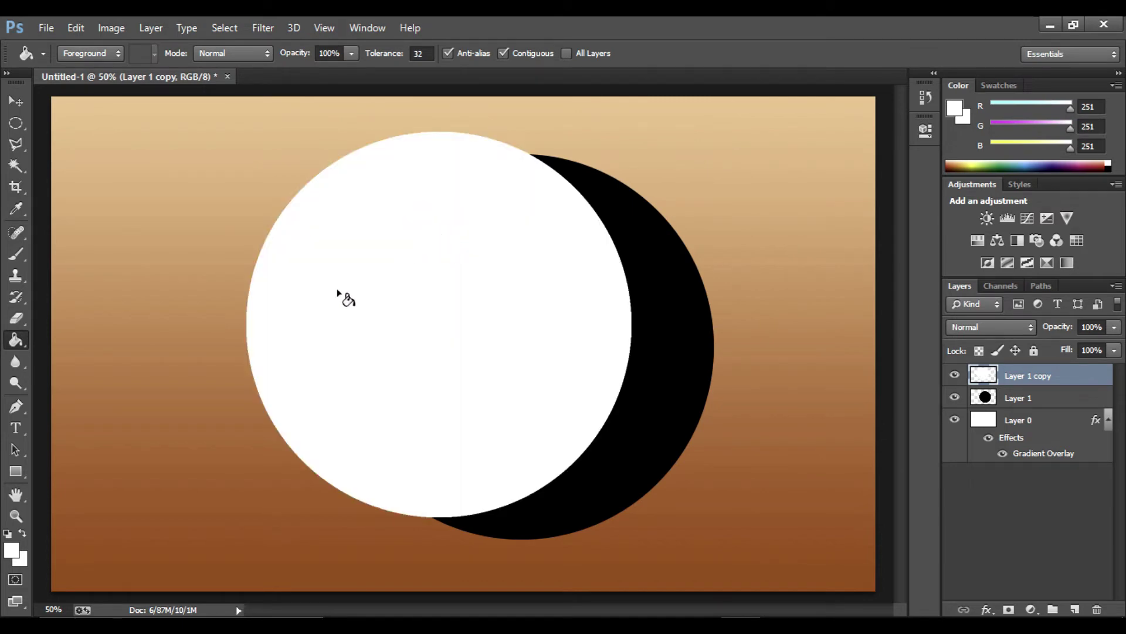
Step: Scale the white circle to about 87.79% and centre it over the black circle
key(ctrl+t)
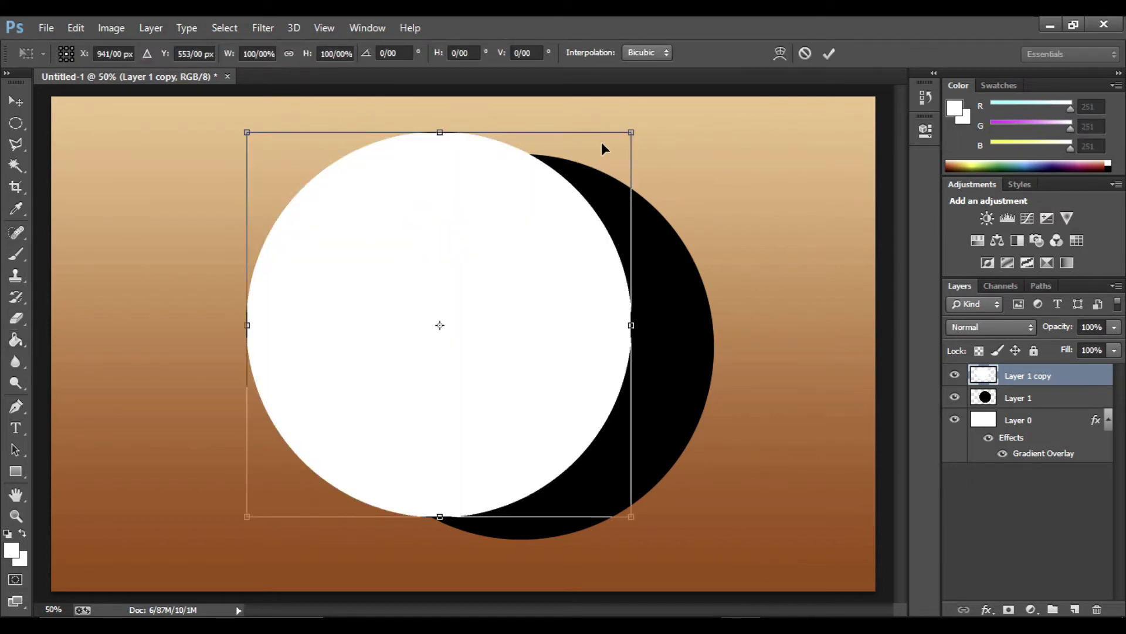
drag(630, 134, 584, 179)
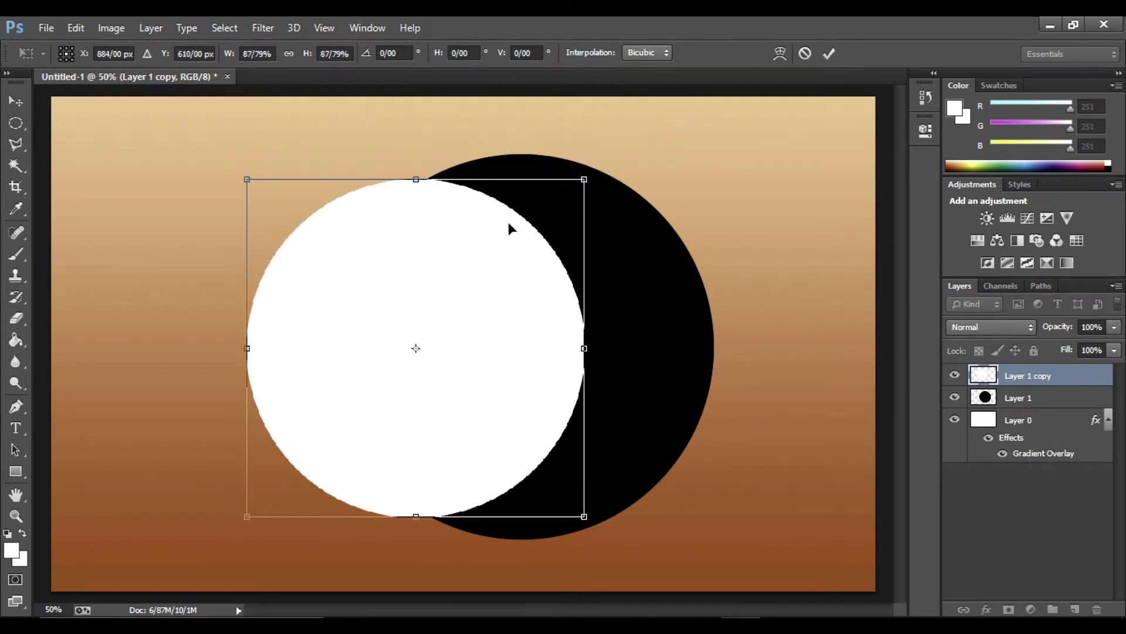
drag(503, 236, 598, 260)
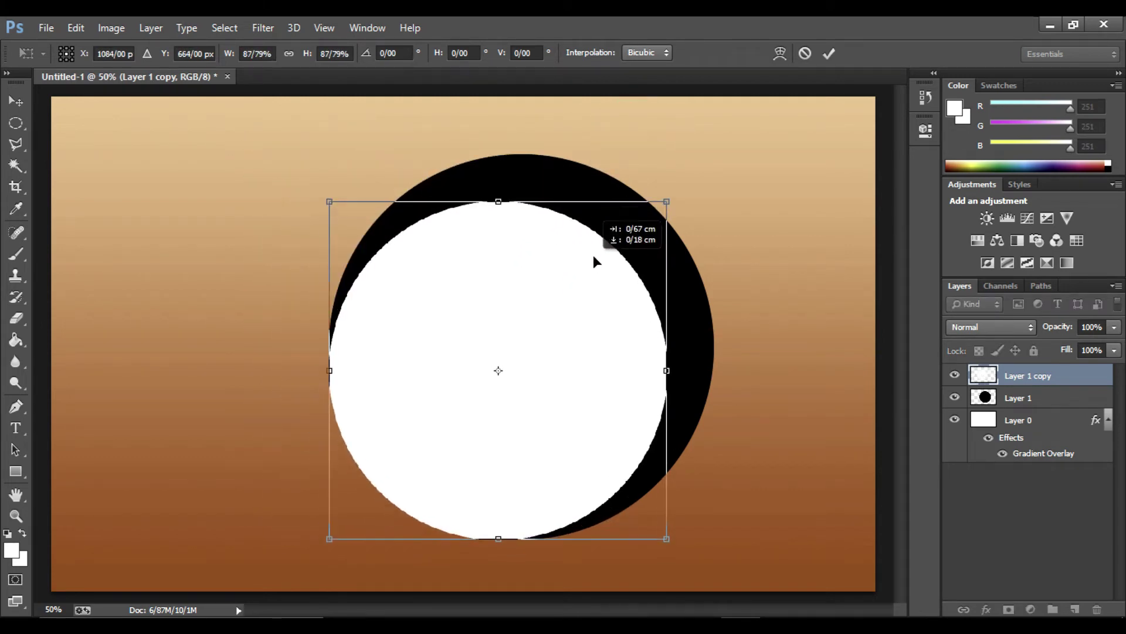
drag(597, 257, 595, 255)
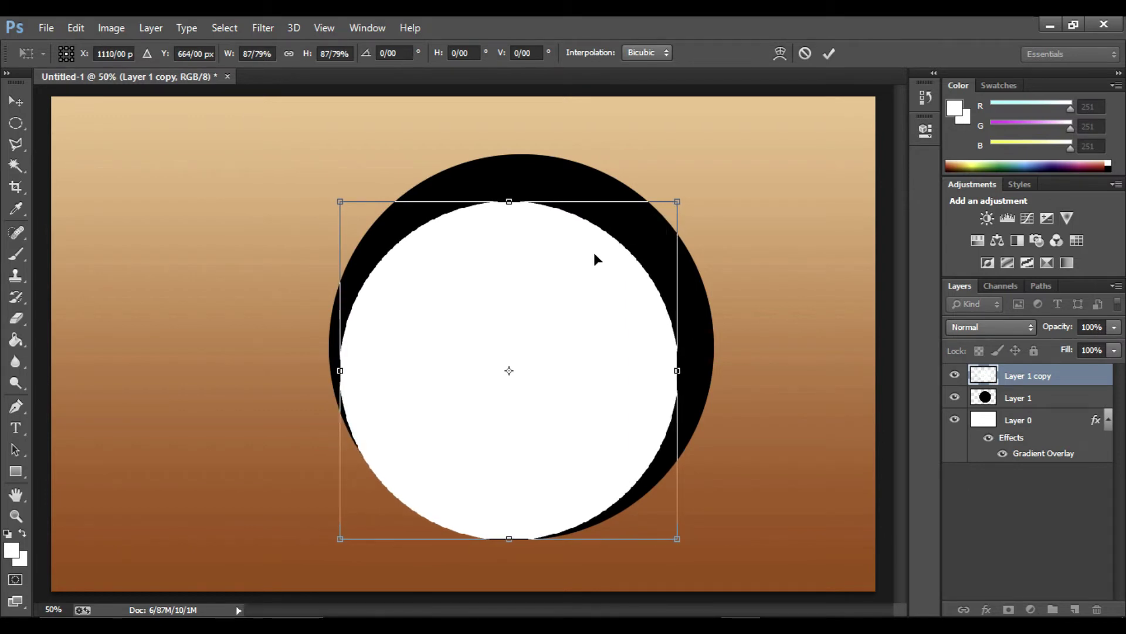
drag(531, 315, 550, 285)
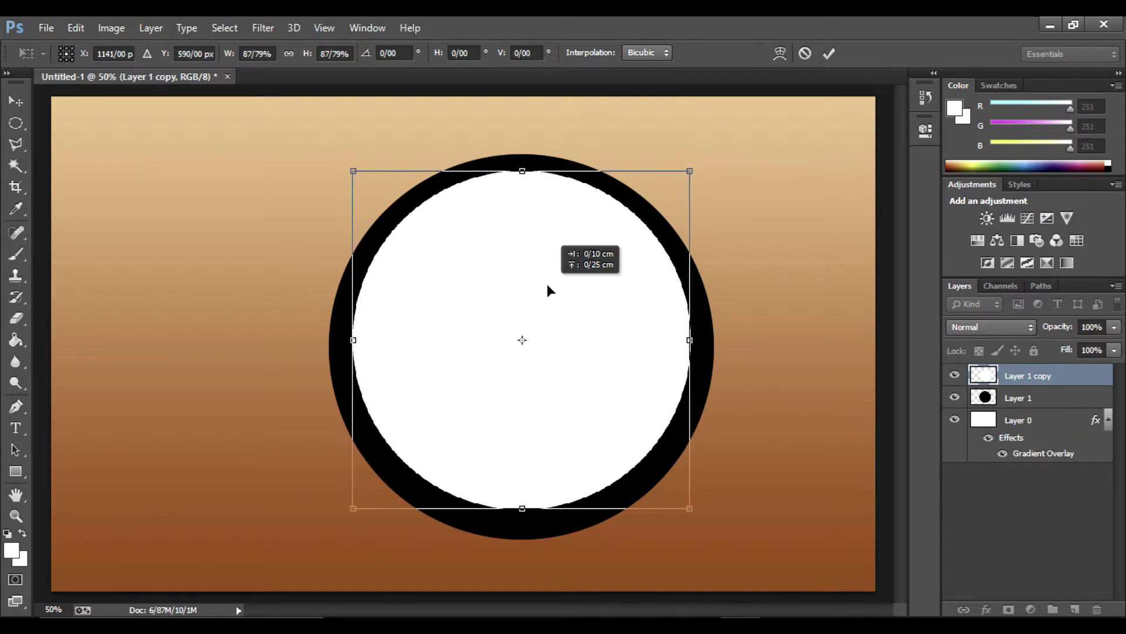
drag(549, 290, 554, 293)
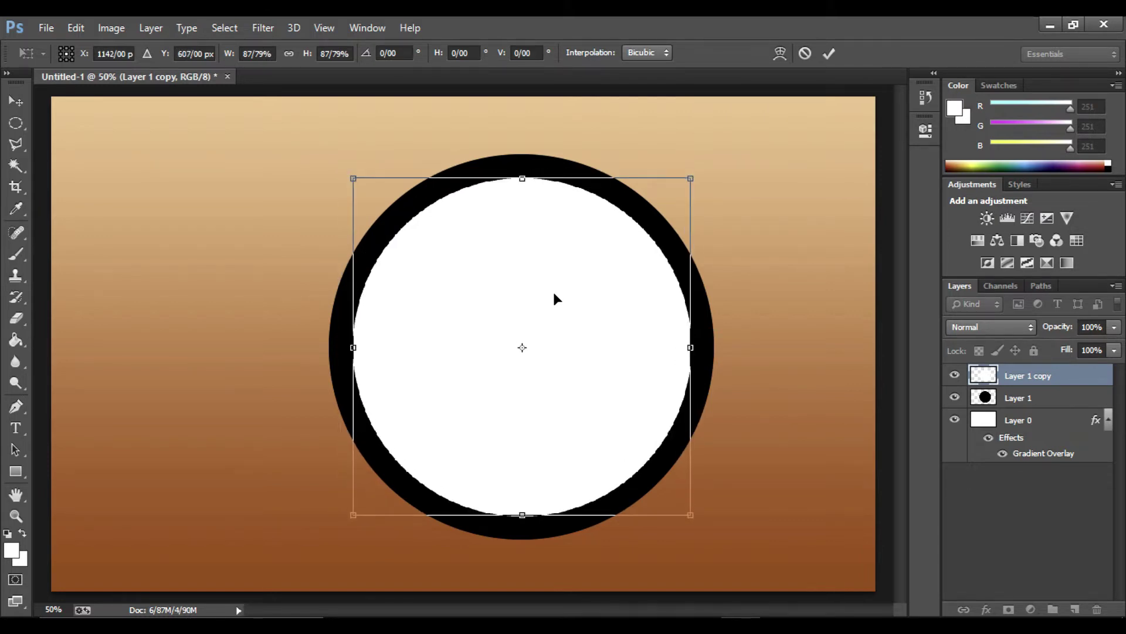
key(Left)
key(Left)
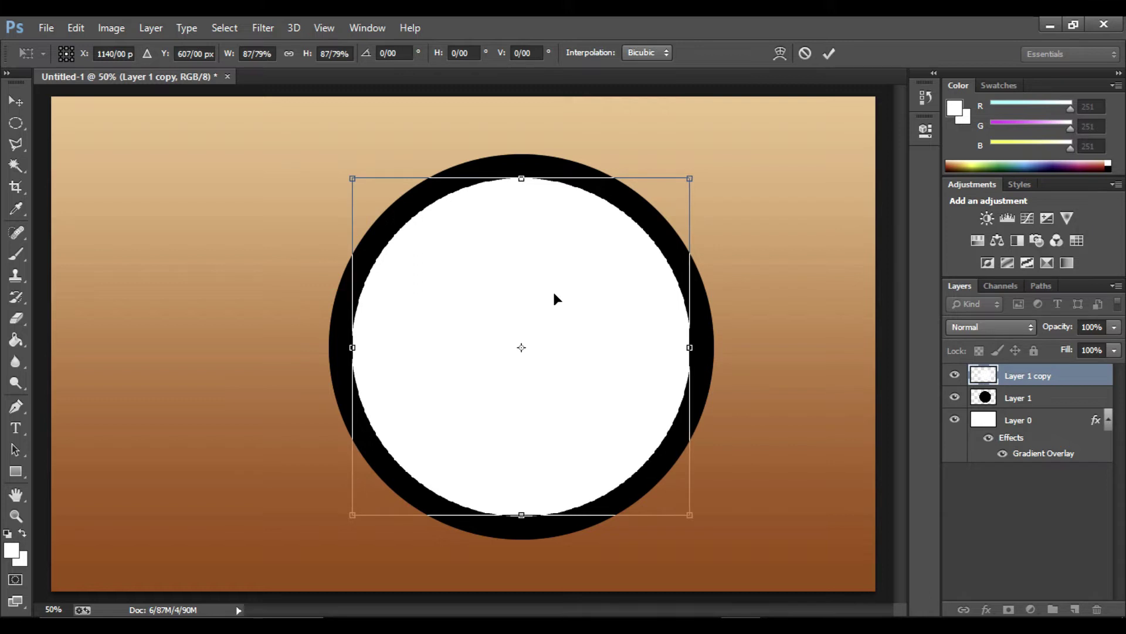
key(Right)
key(Right)
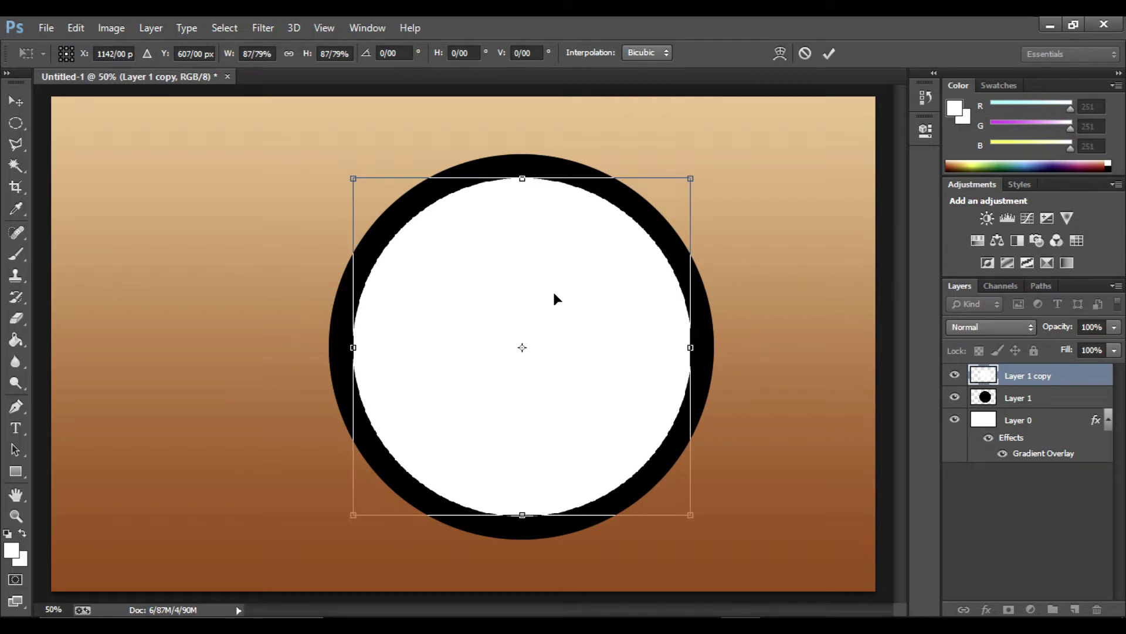
key(Down)
key(Down)
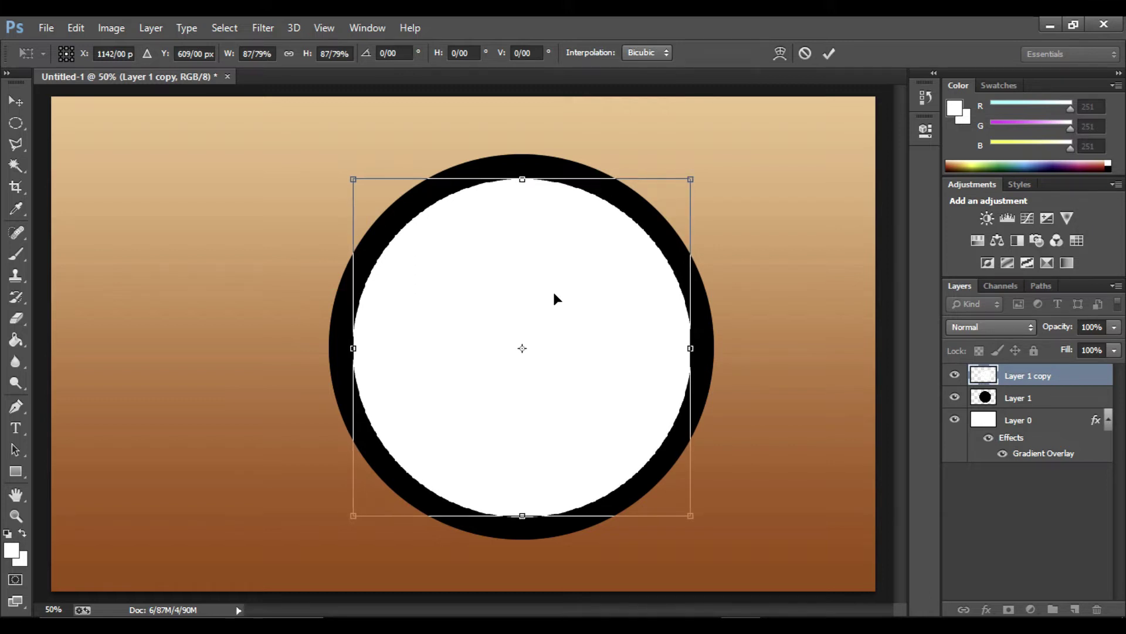
key(g)
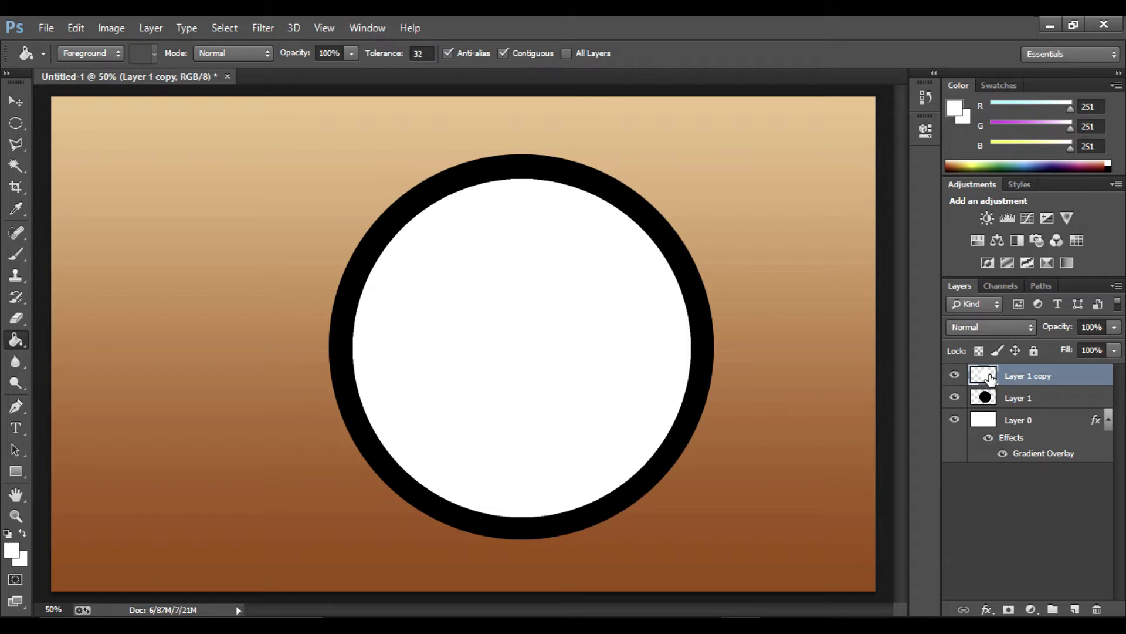
Step: Cut the white circle's shape out of Layer 1's black disc, hide Layer 1 copy, and deselect
click(1049, 400)
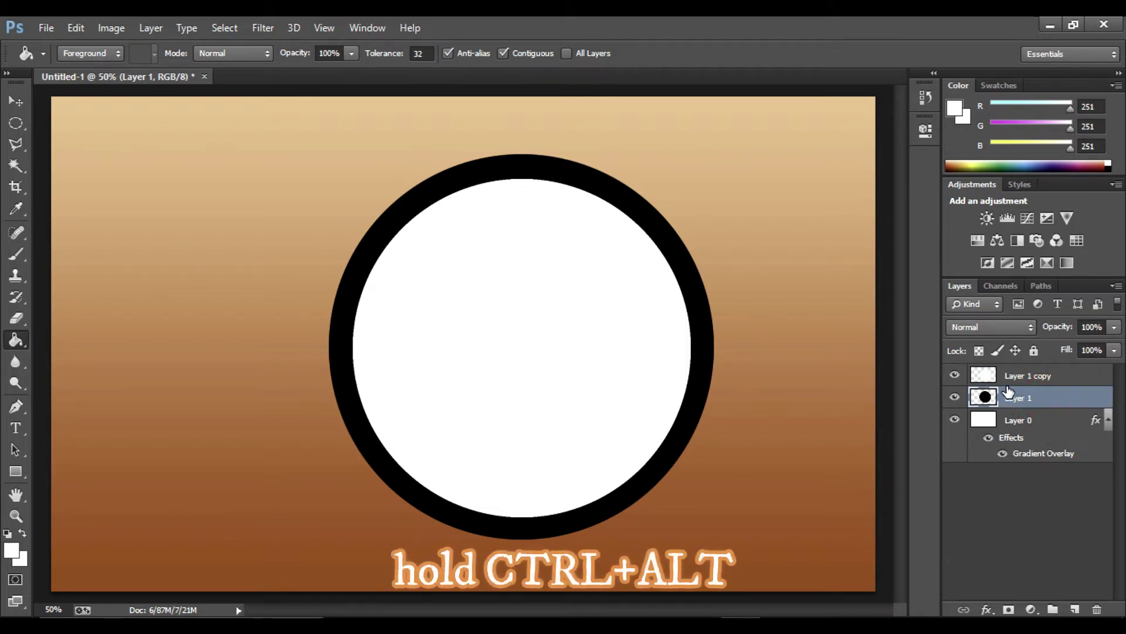
drag(972, 373, 977, 376)
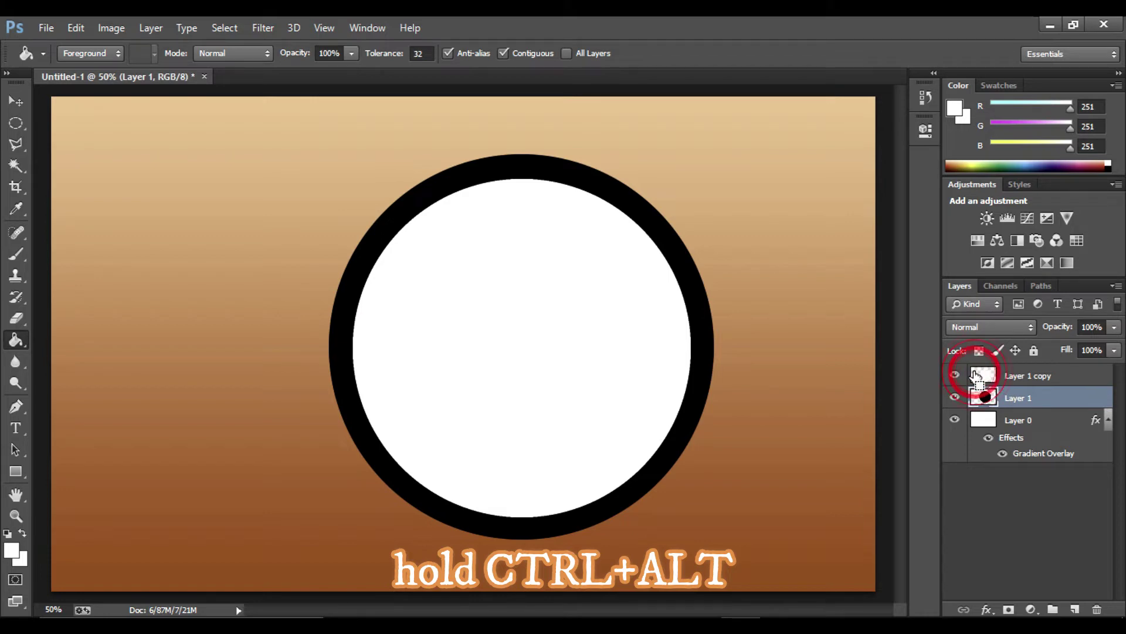
ctrl+click(976, 376)
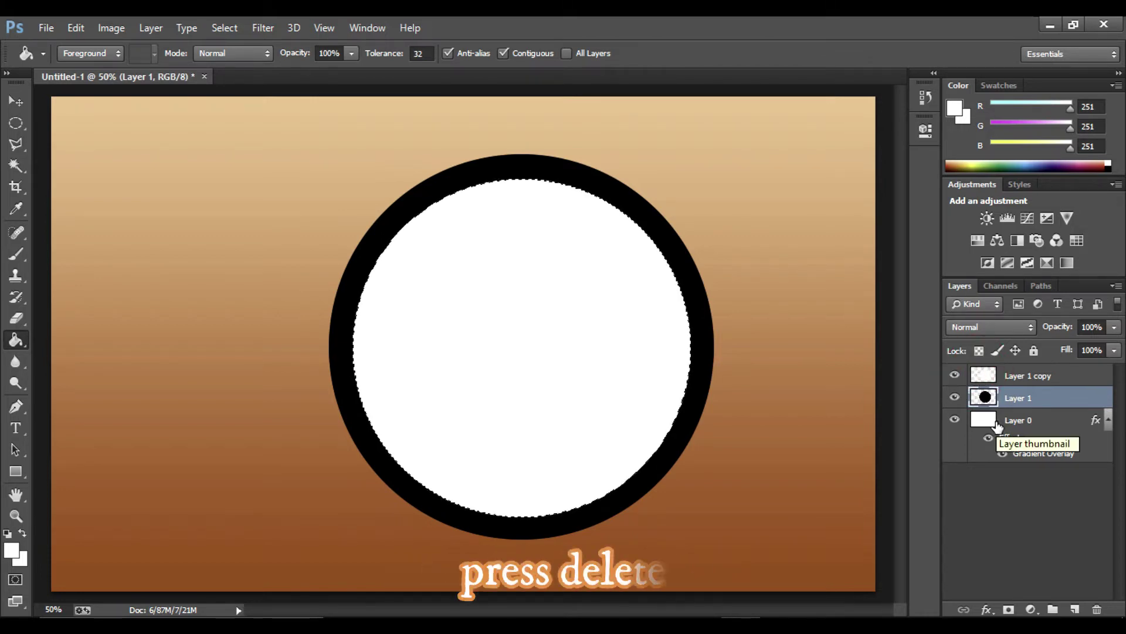
key(Delete)
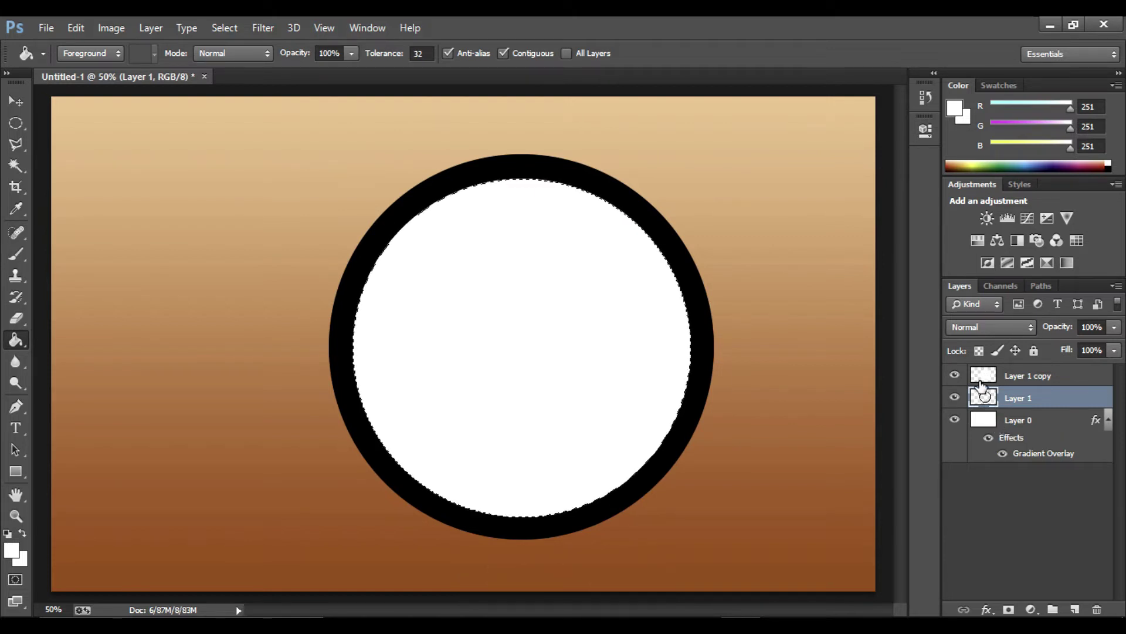
click(955, 376)
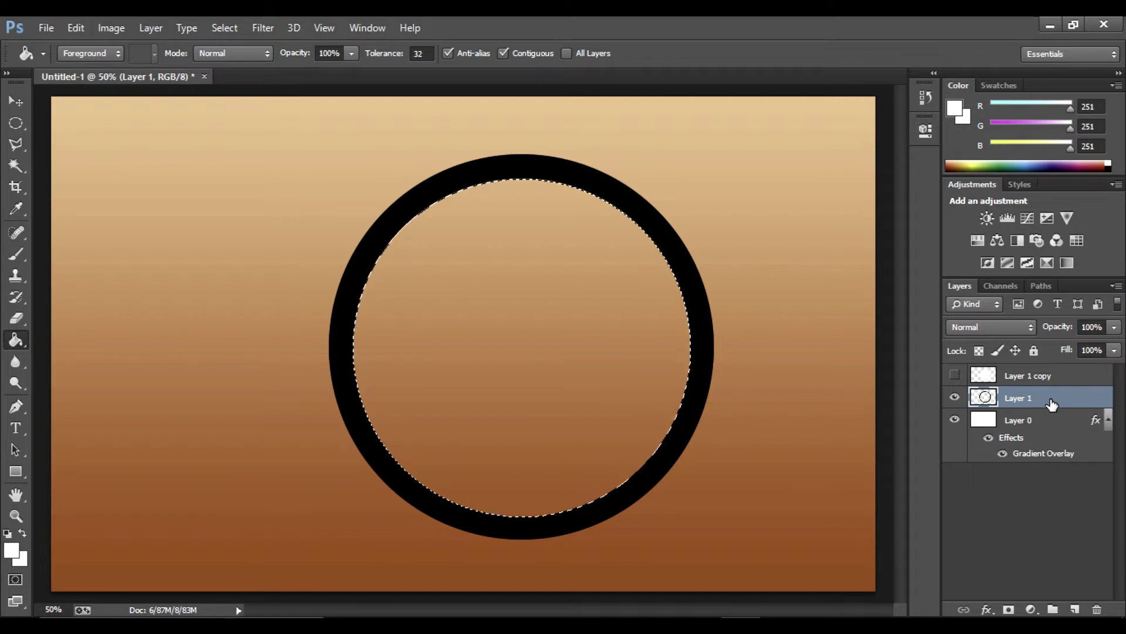
key(ctrl+d)
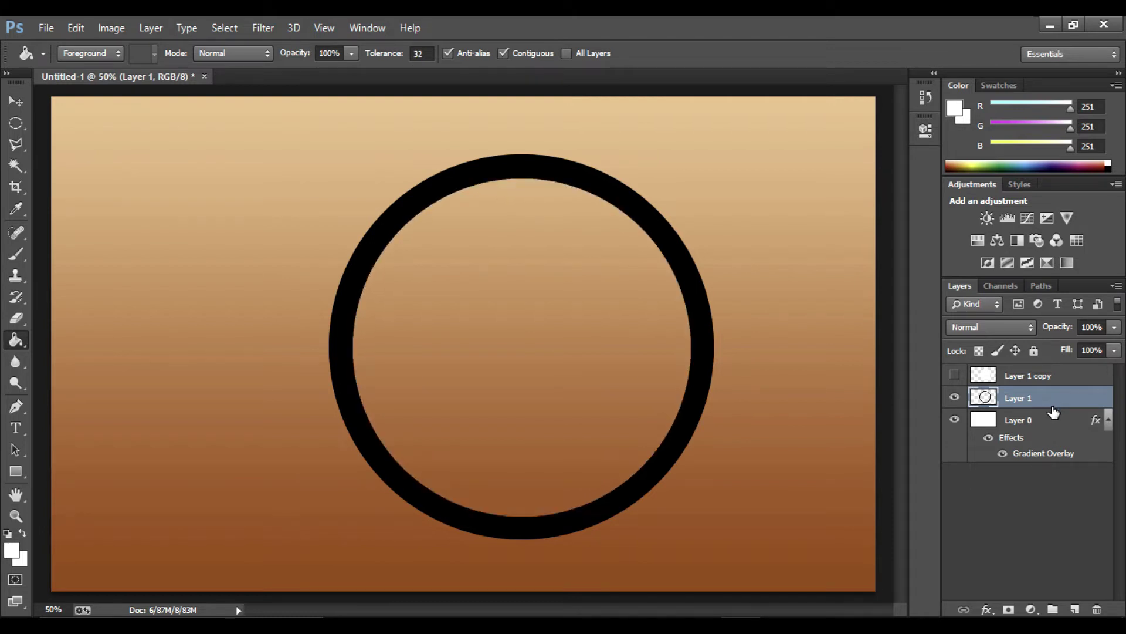
click(1056, 398)
Step: Enable a Color Overlay in the ring's Layer Style
double_click(1062, 403)
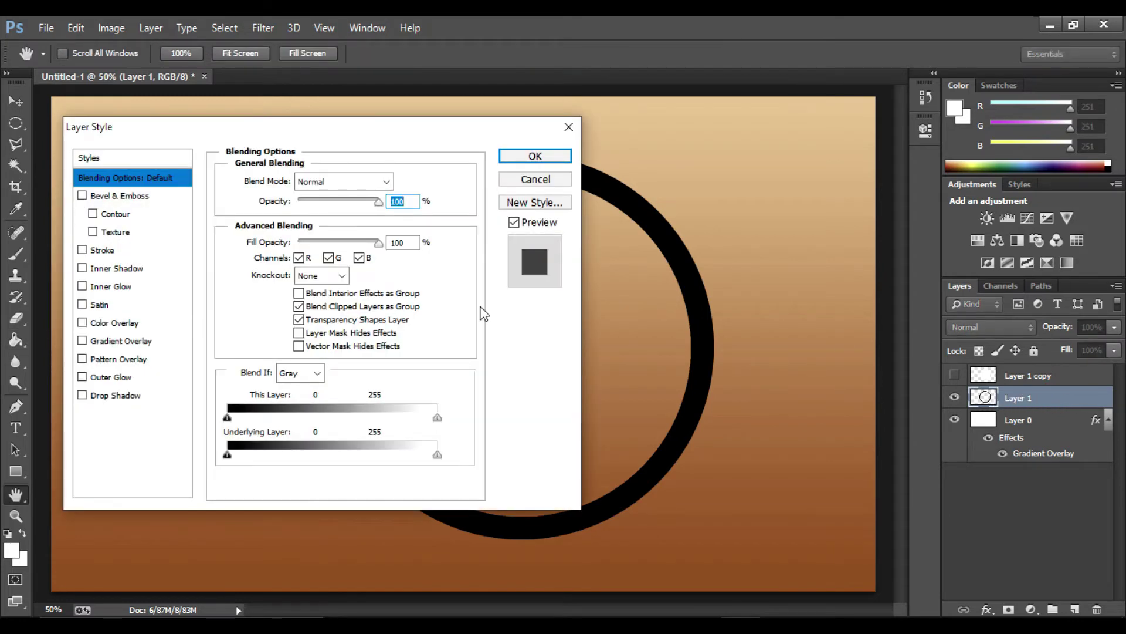
click(401, 131)
drag(398, 132, 397, 132)
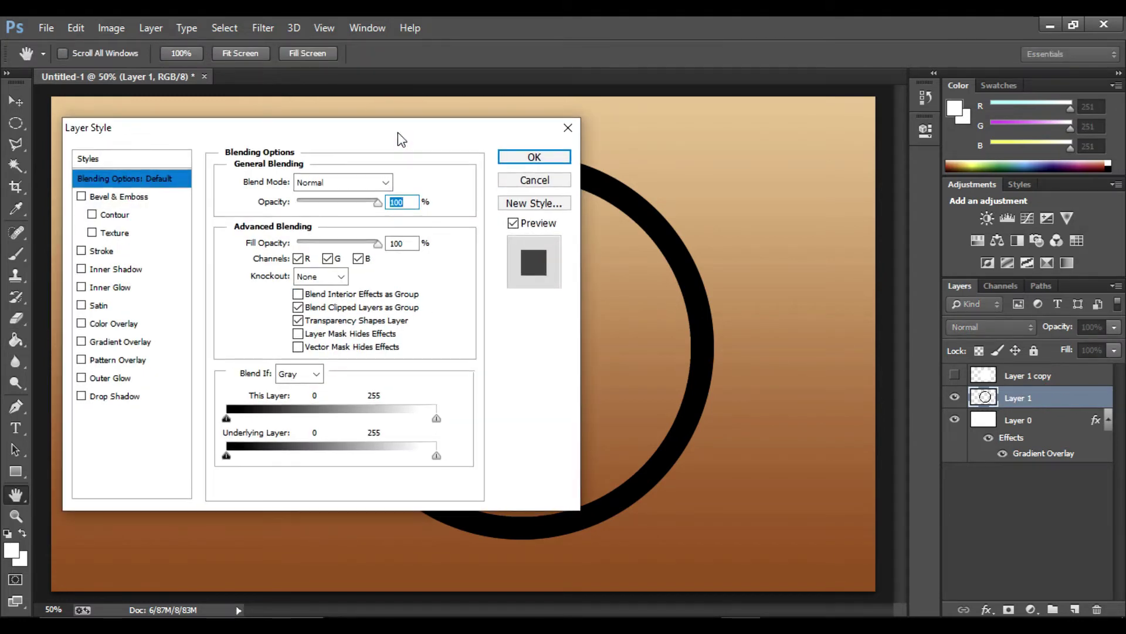
click(144, 323)
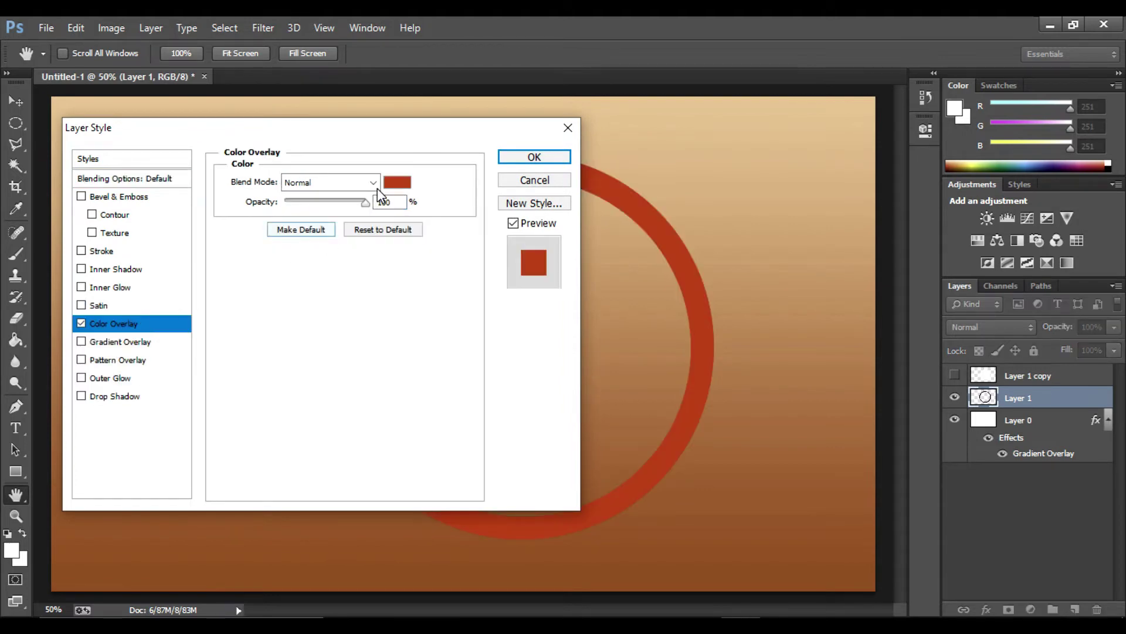
Step: Set the ring's Color Overlay colour to dark navy #04225d
click(396, 180)
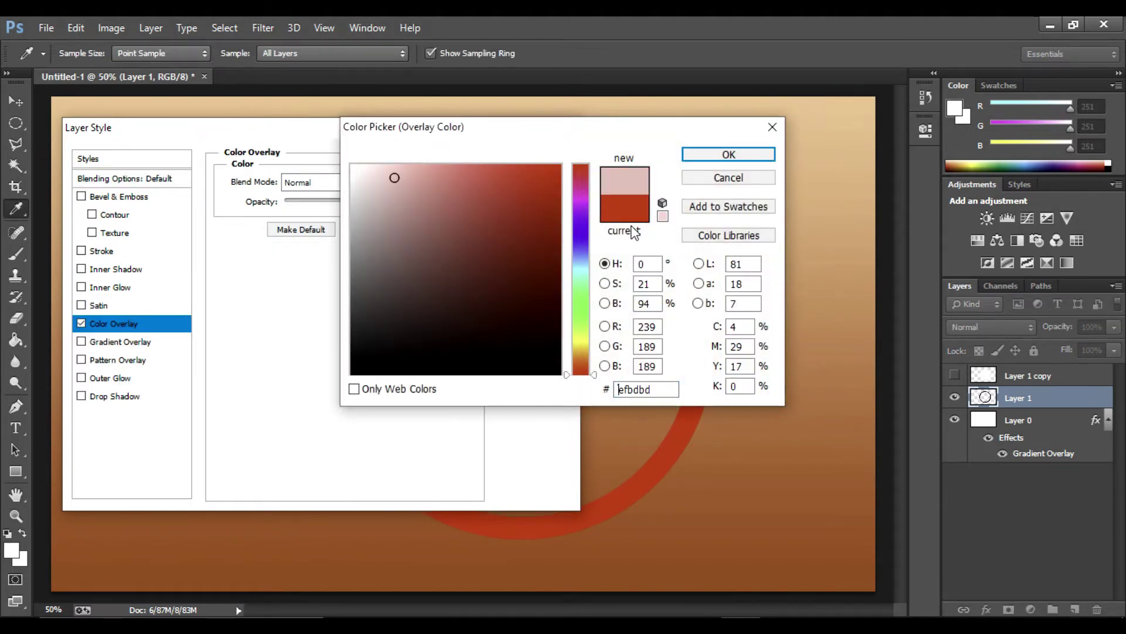
click(580, 232)
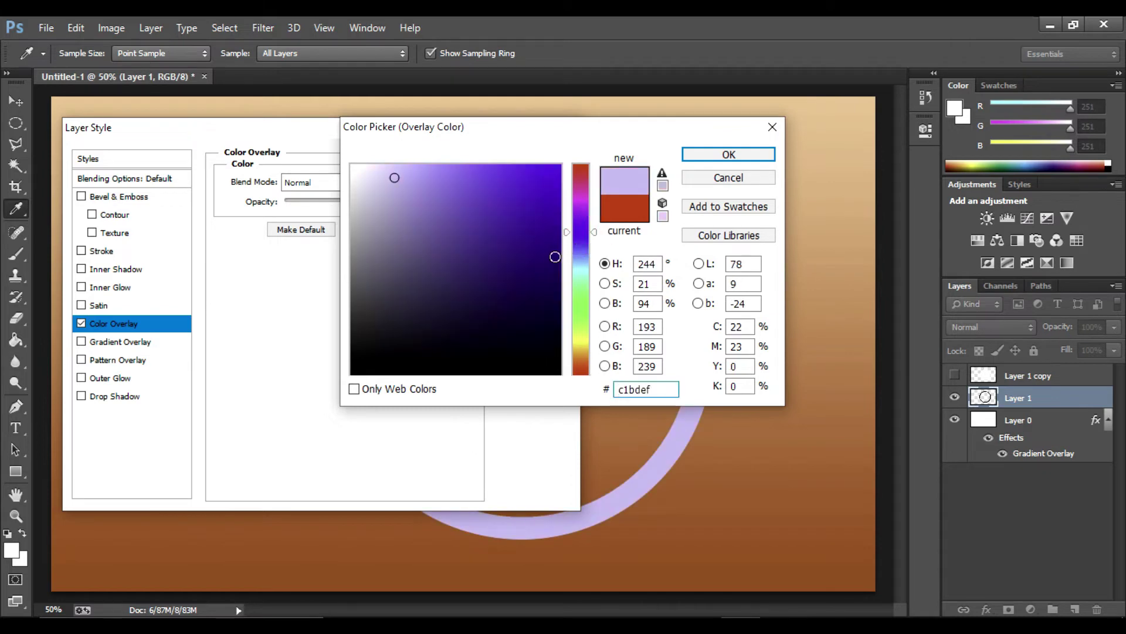
click(580, 246)
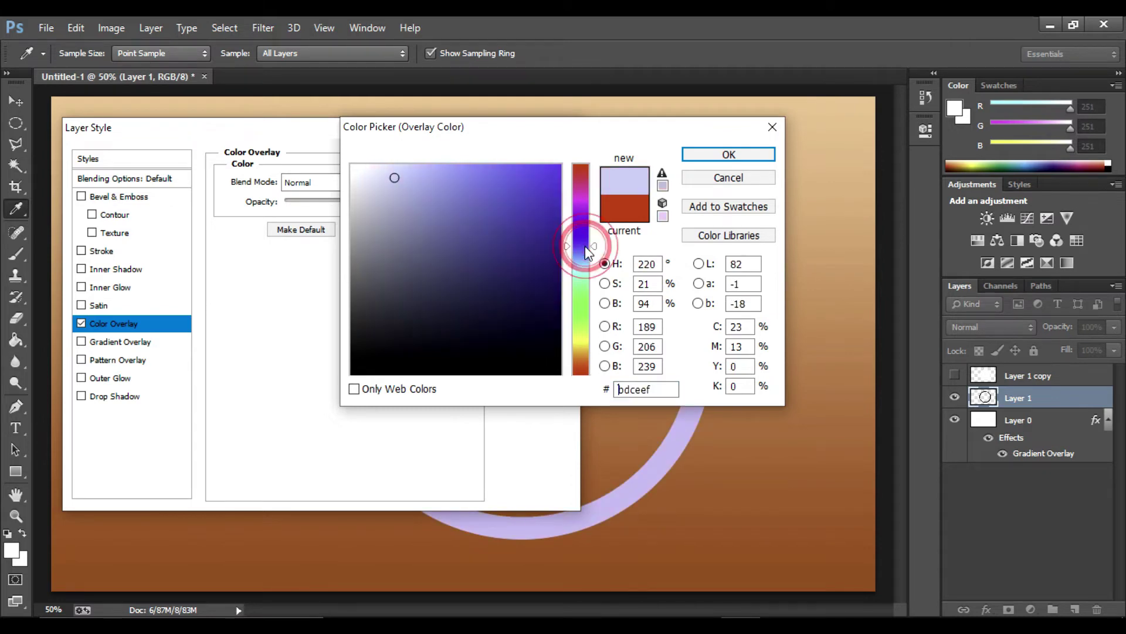
click(551, 245)
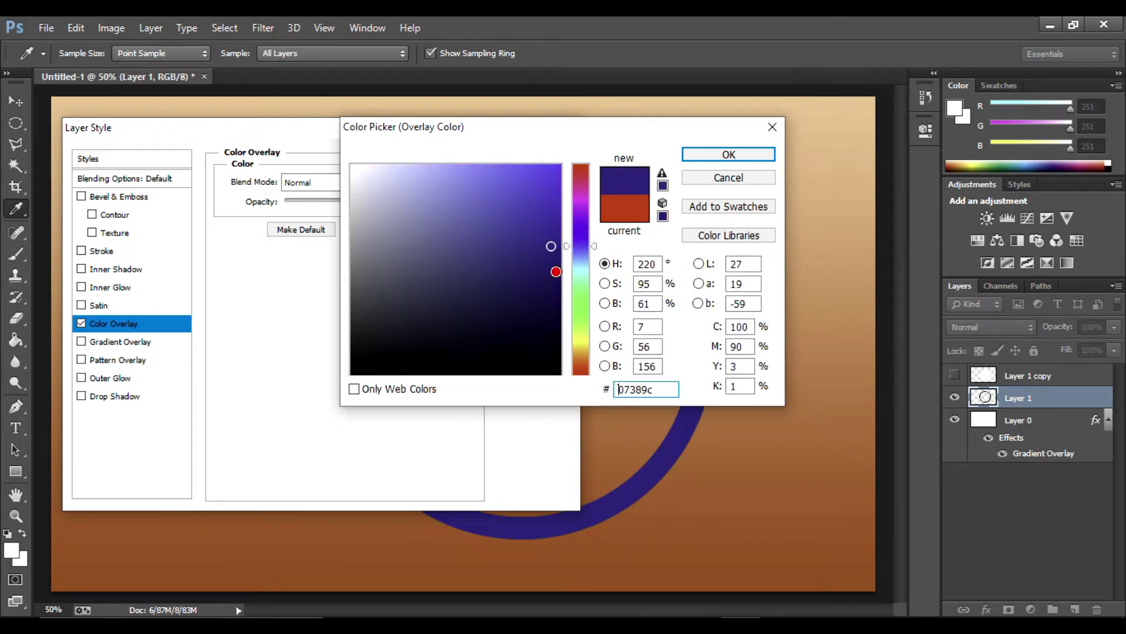
click(555, 271)
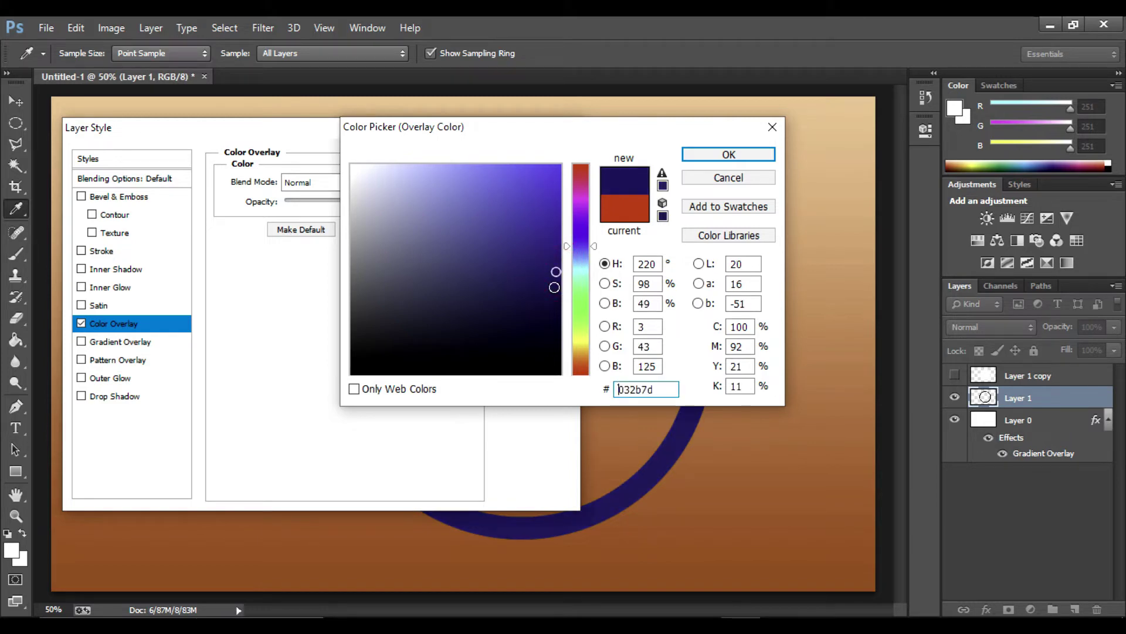
click(554, 287)
click(550, 298)
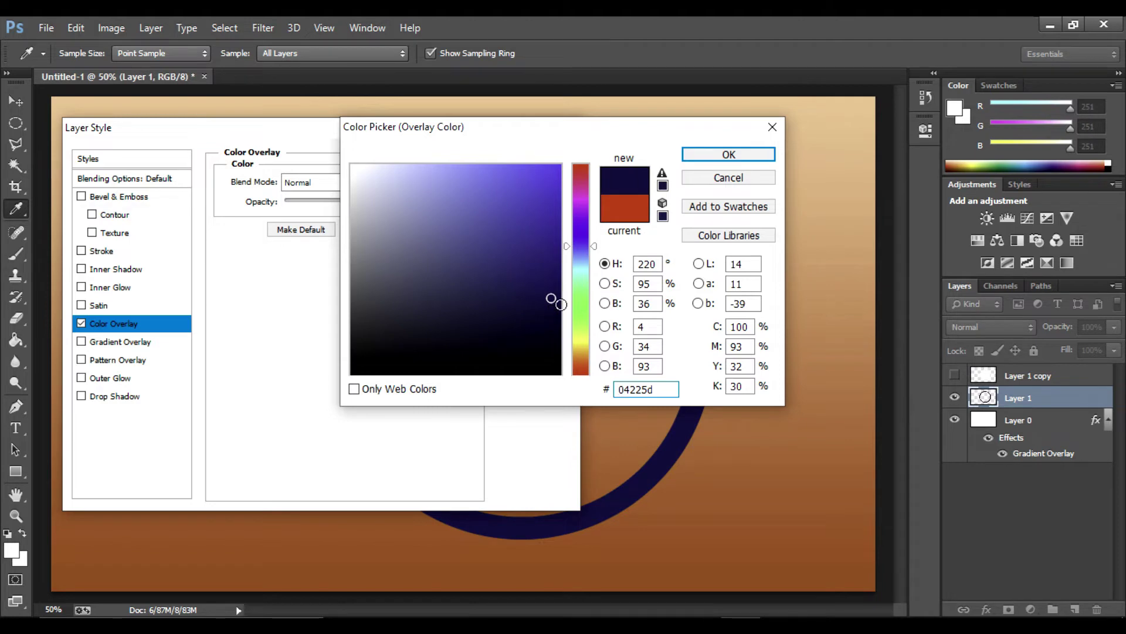
click(701, 155)
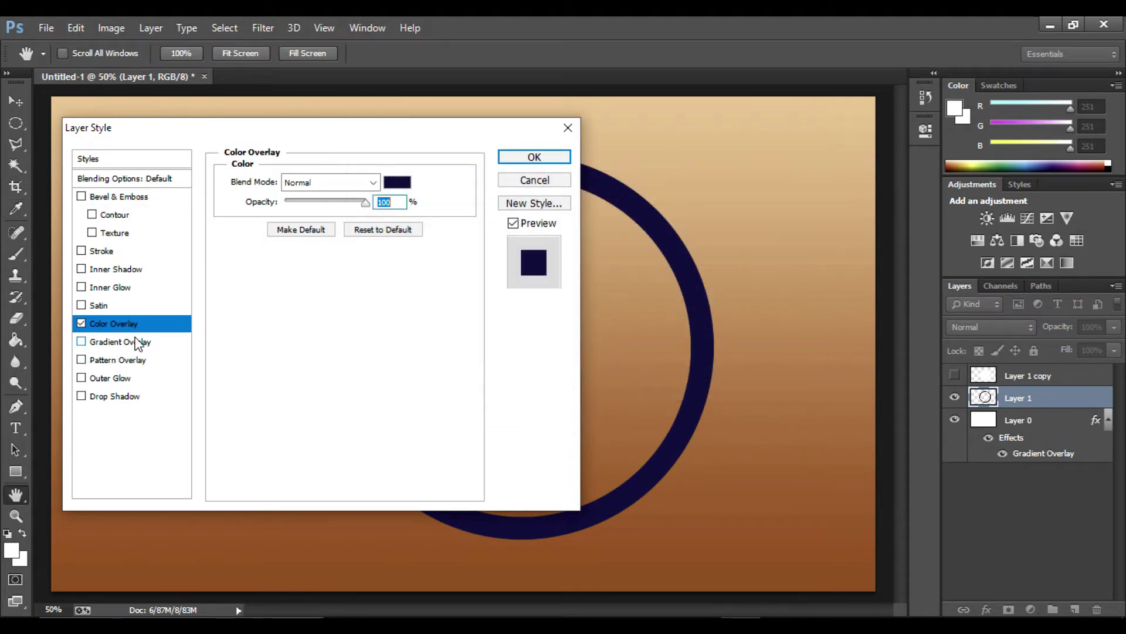
Step: Add a 5 px black outside Stroke to the ring and apply the layer style
click(111, 254)
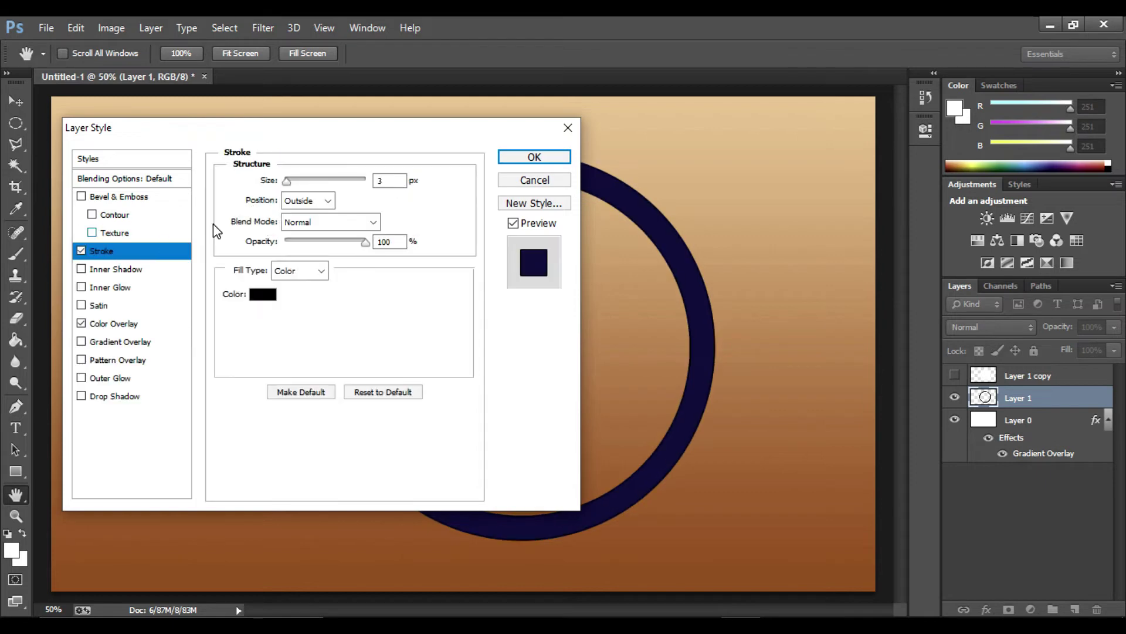
click(389, 183)
key(ctrl+plus)
key(ctrl+plus)
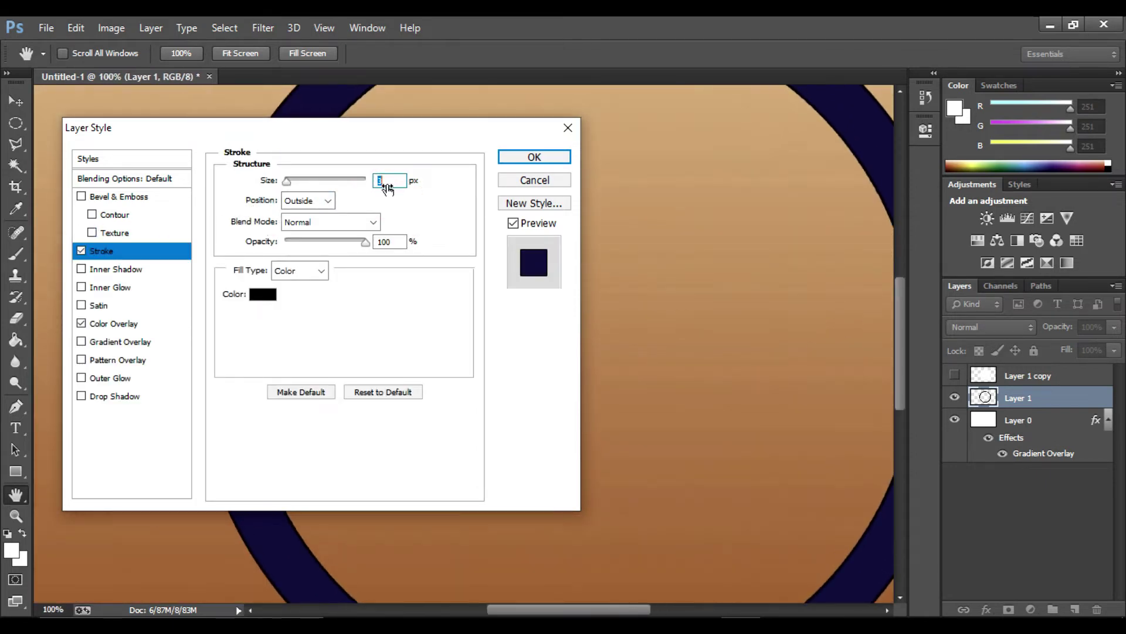
key(ctrl+minus)
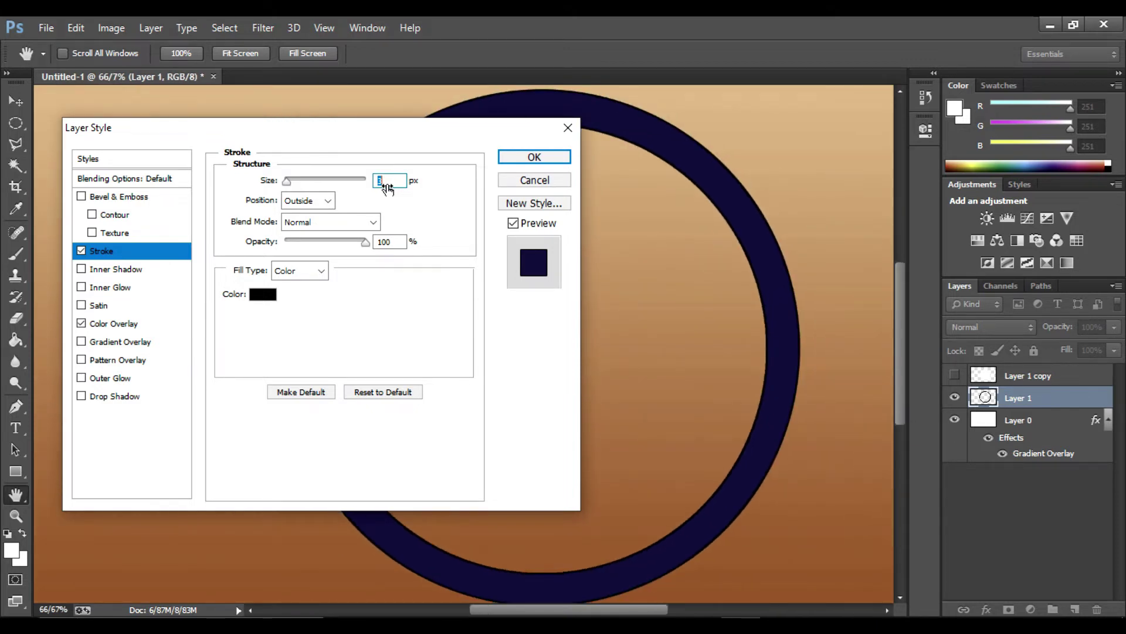
text(5)
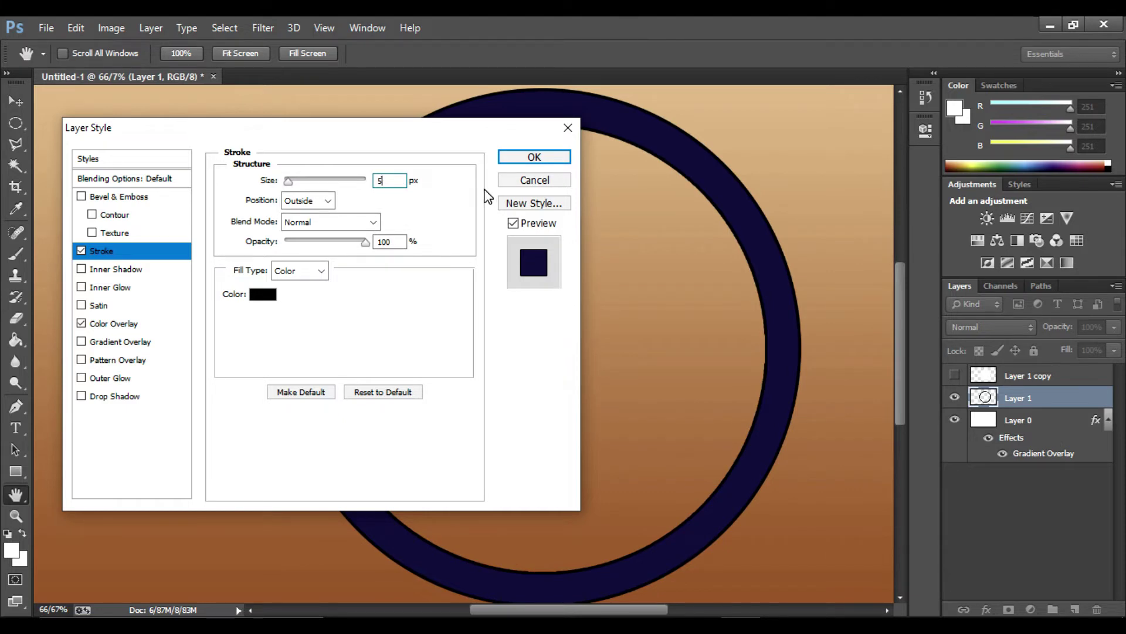
click(533, 157)
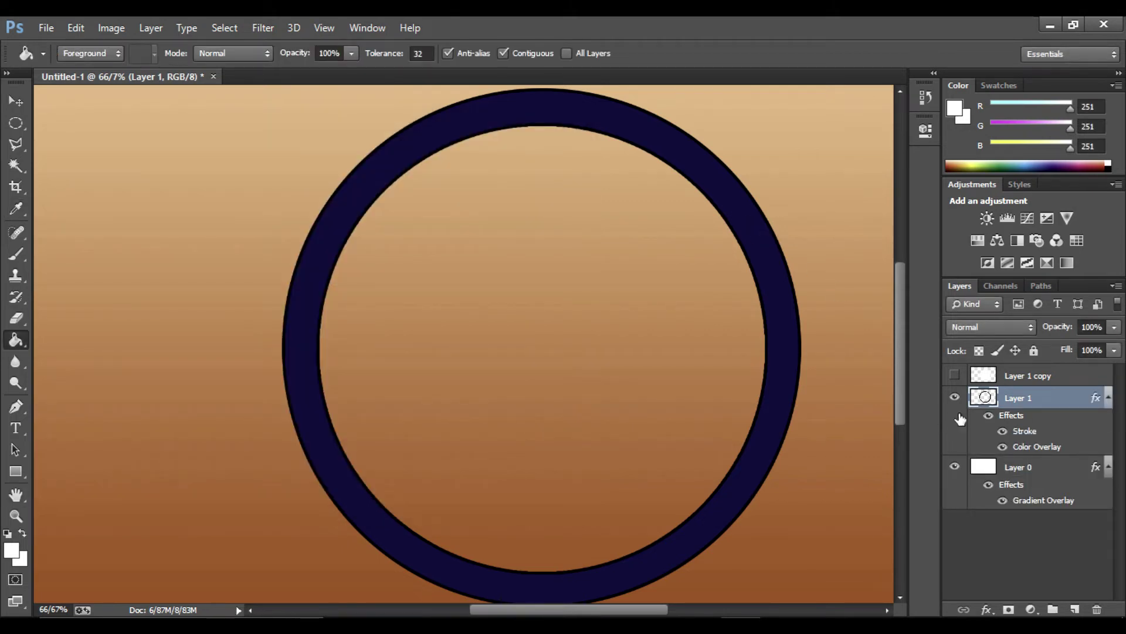
Step: Make Layer 1 copy visible and active so the white circle shows inside the ring
click(955, 376)
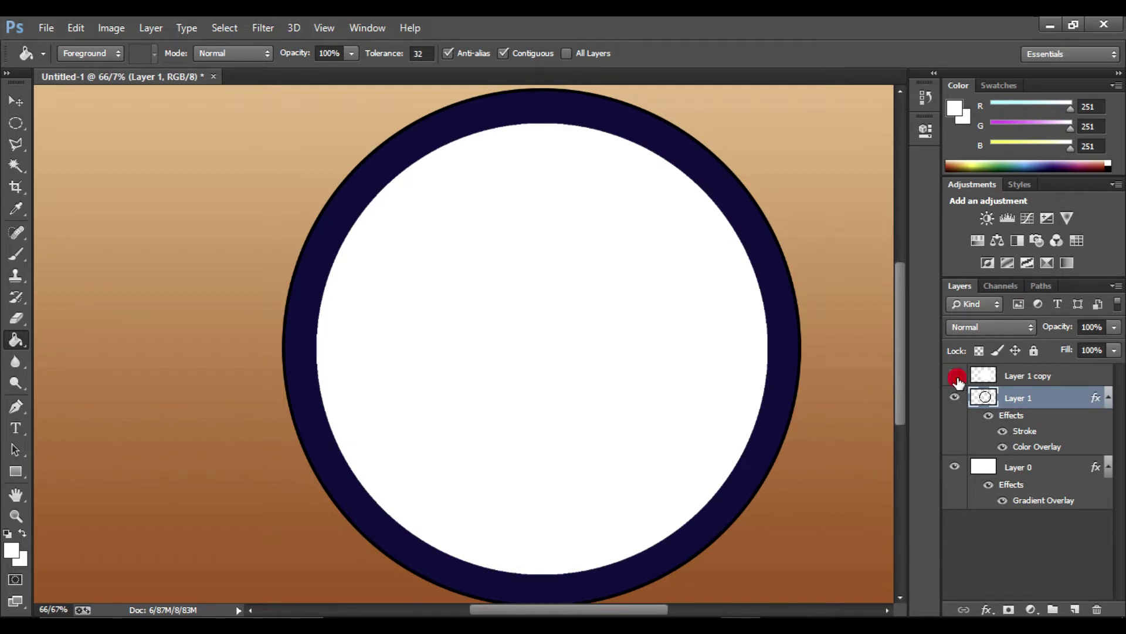
click(955, 377)
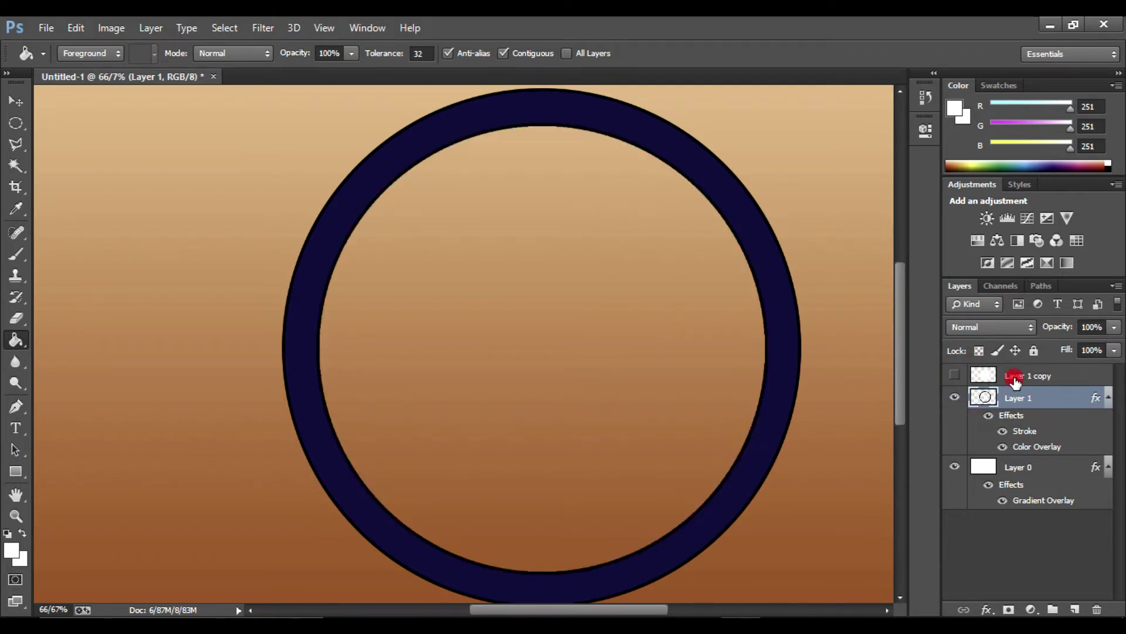
click(1015, 380)
click(953, 374)
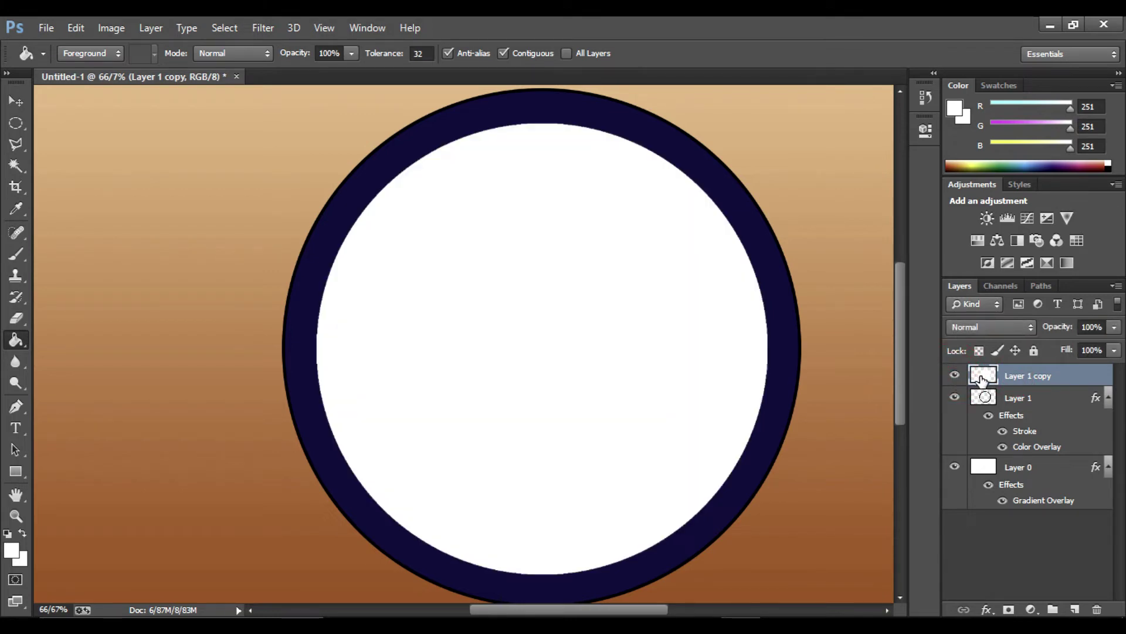
double_click(1006, 377)
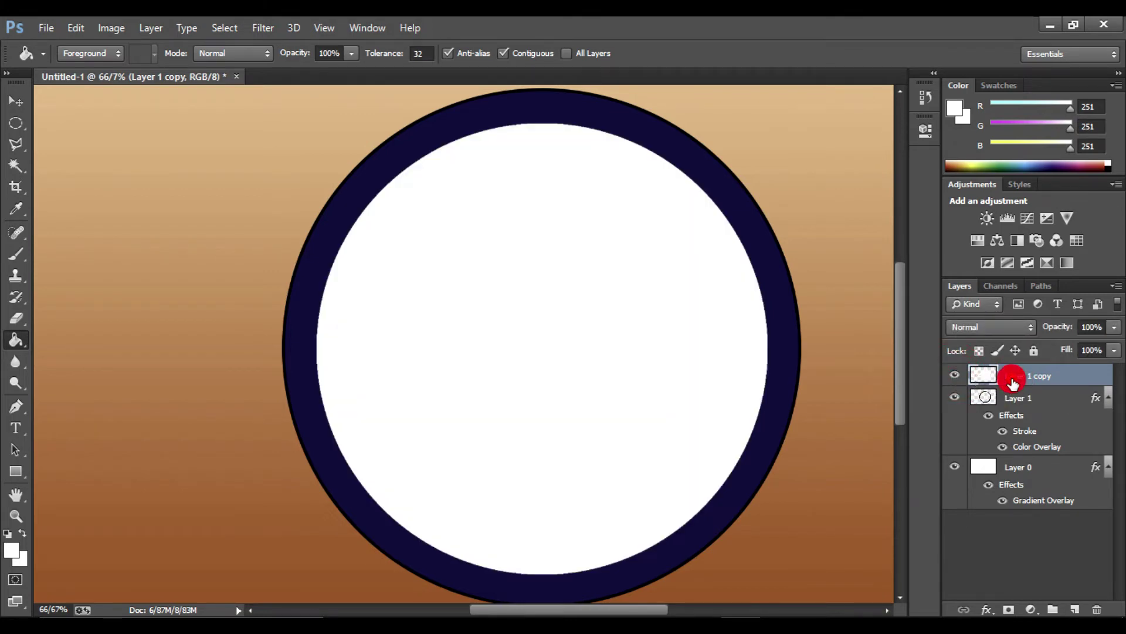
click(1068, 385)
Step: Add a black-to-white linear Gradient Overlay to Layer 1 copy and edit its left stop colour
double_click(1068, 387)
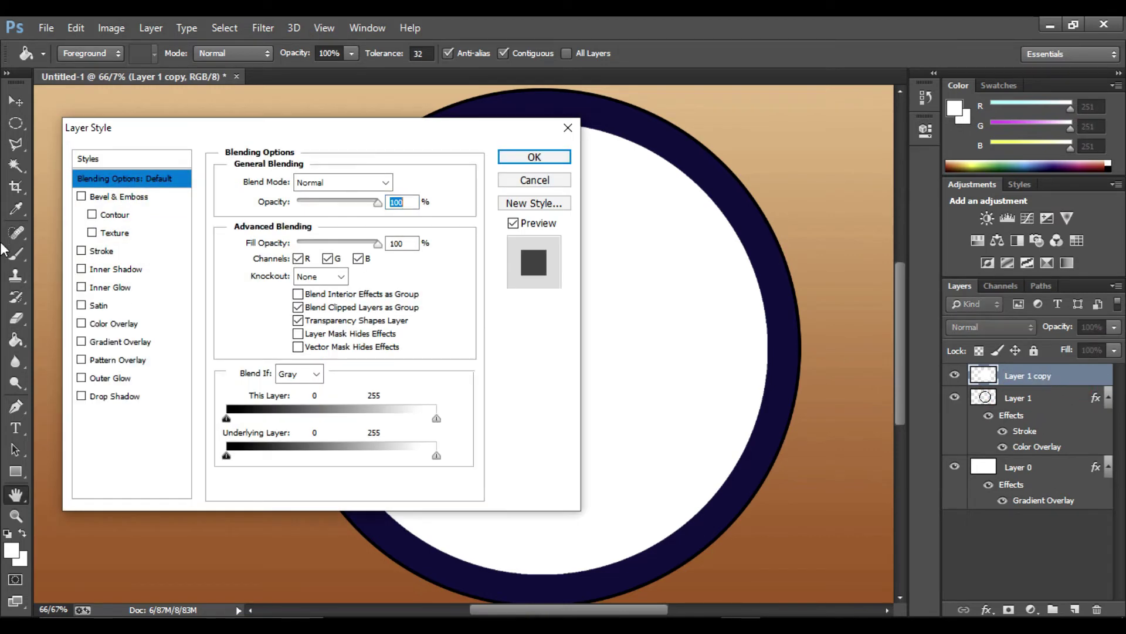
click(112, 345)
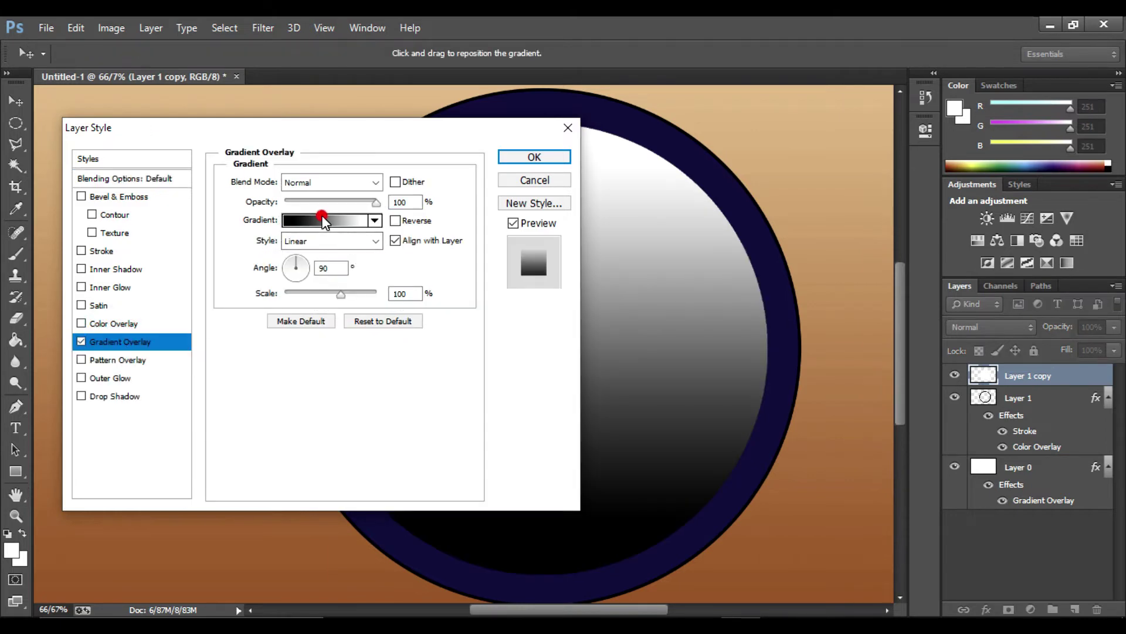
click(322, 217)
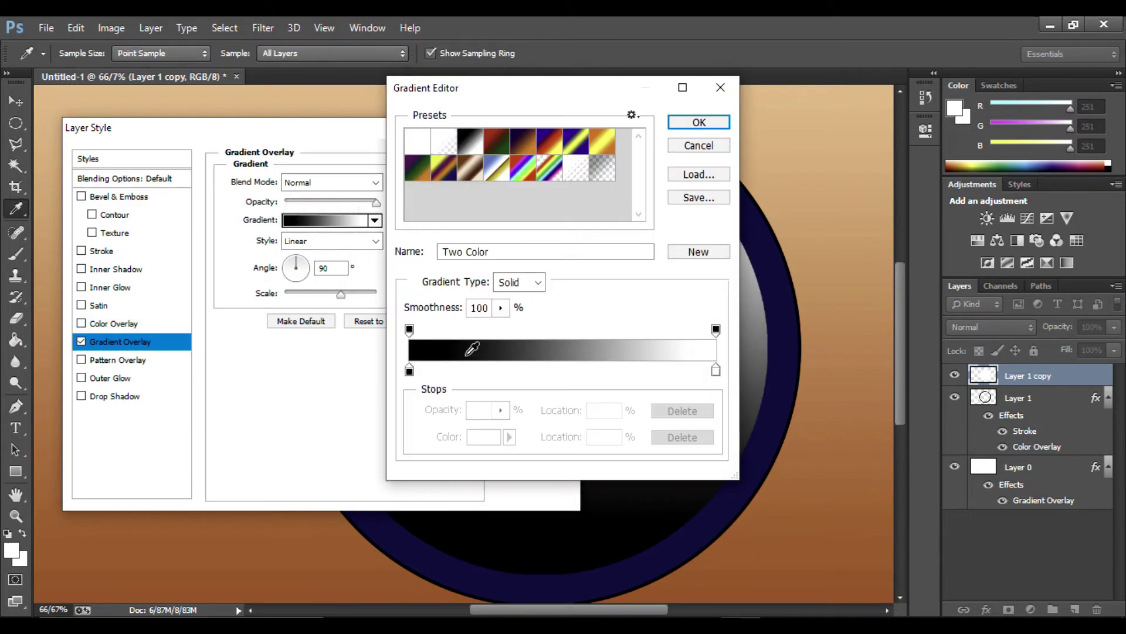
click(410, 369)
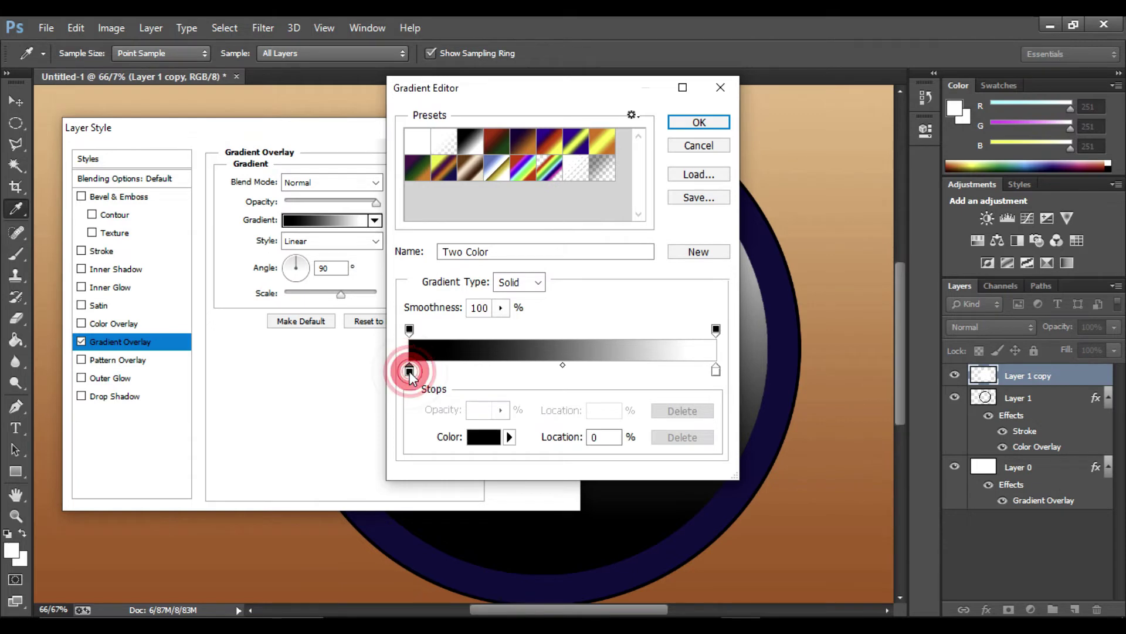
double_click(410, 370)
click(581, 167)
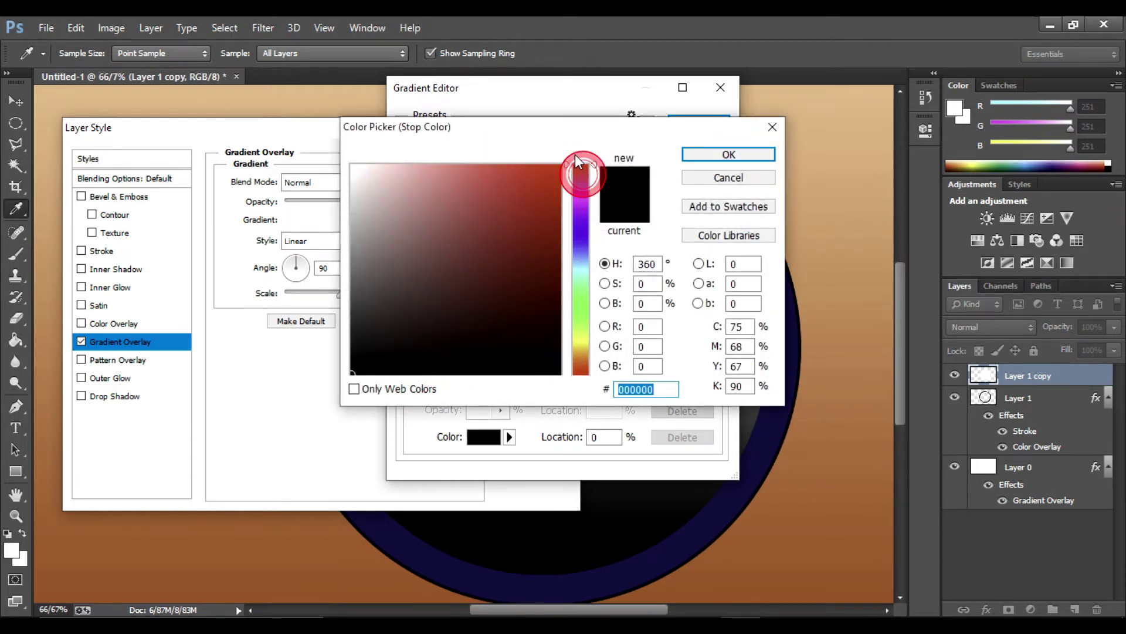
Step: Set the gradient's left stop to a dark maroon red
click(555, 235)
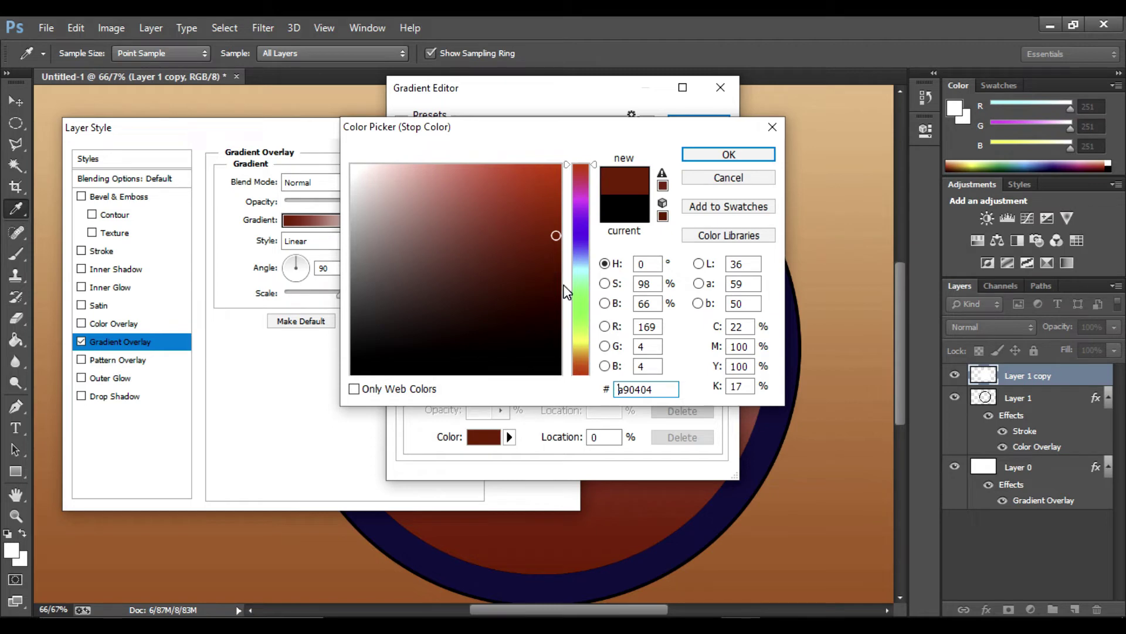
click(578, 368)
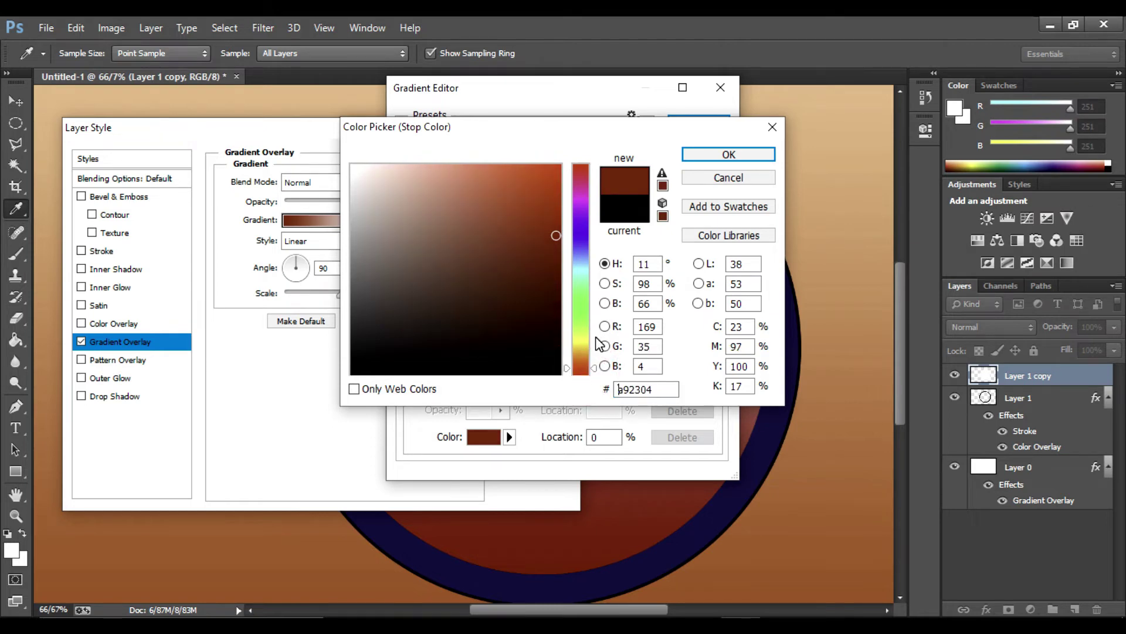
click(585, 165)
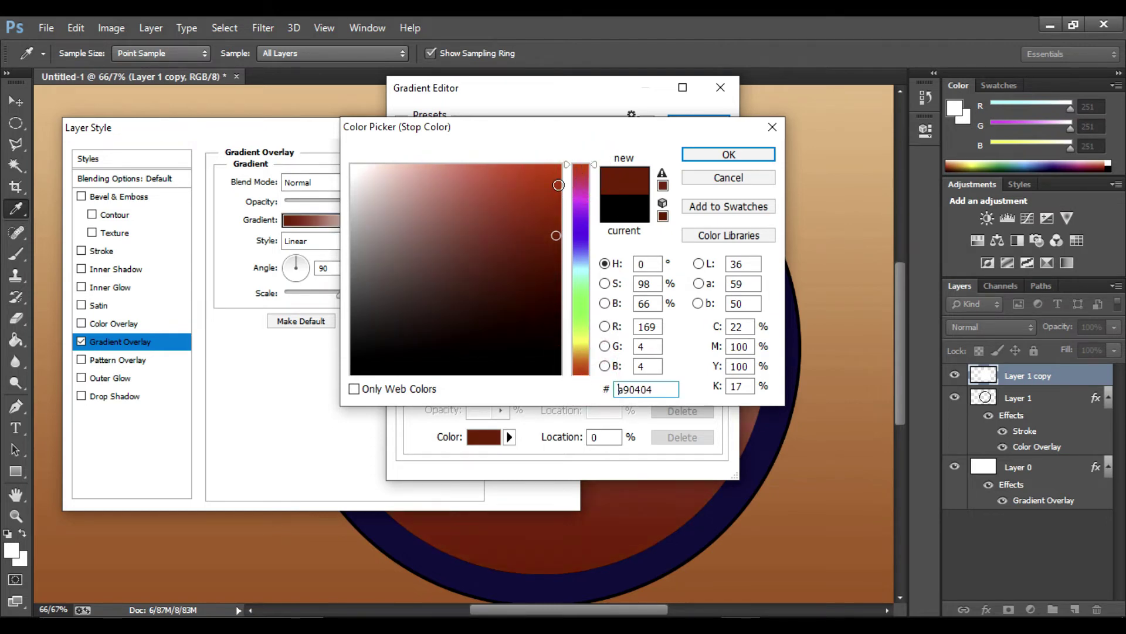
click(556, 168)
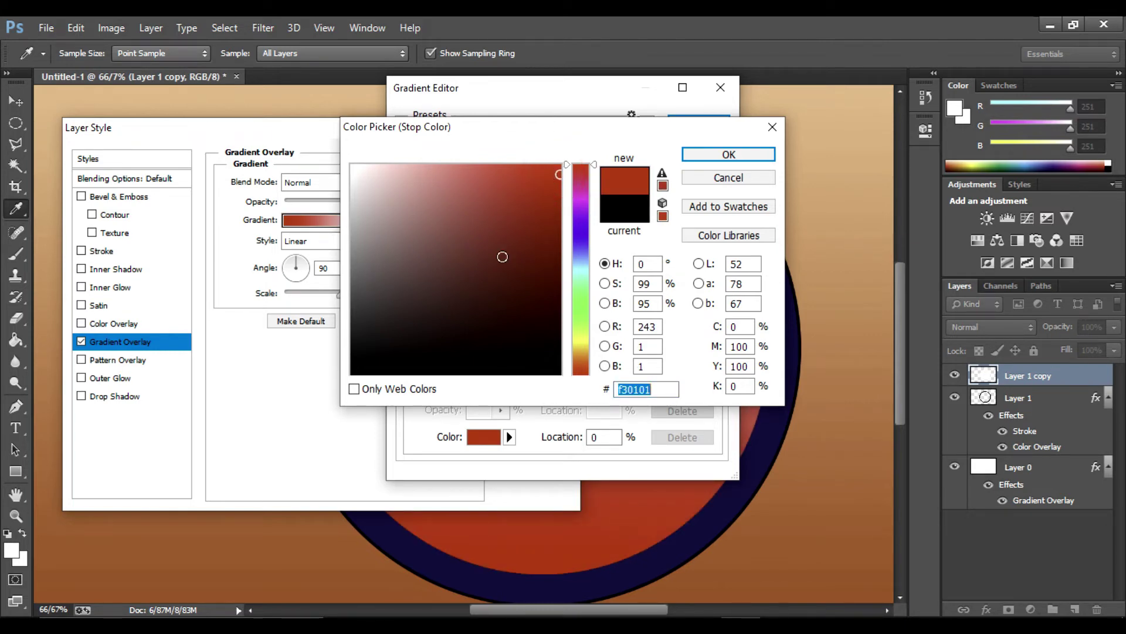
click(553, 197)
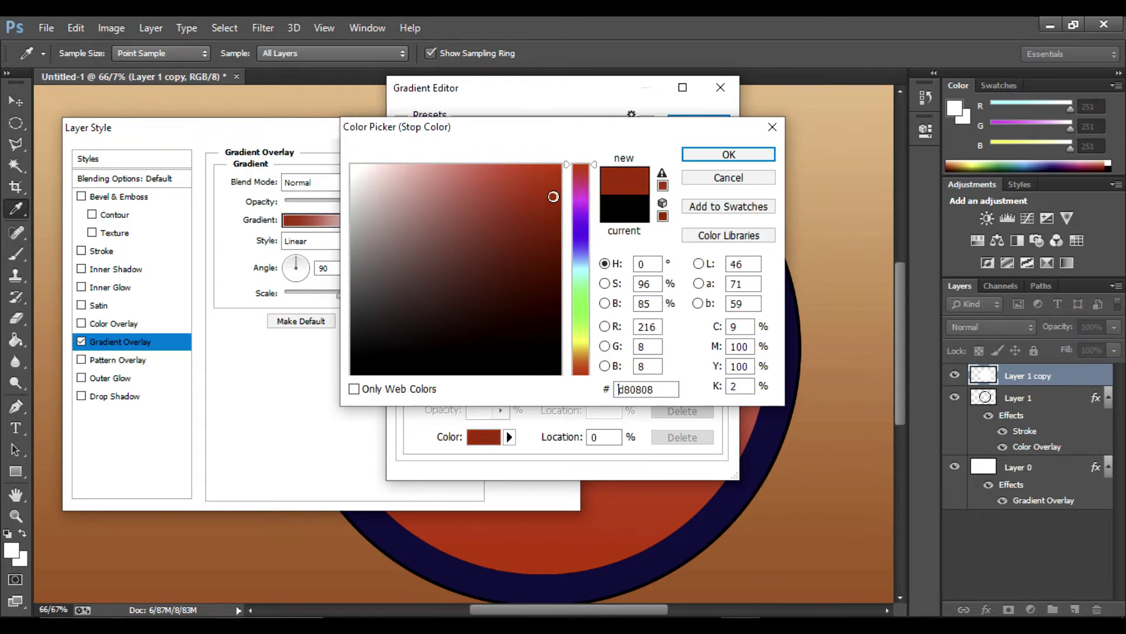
click(555, 221)
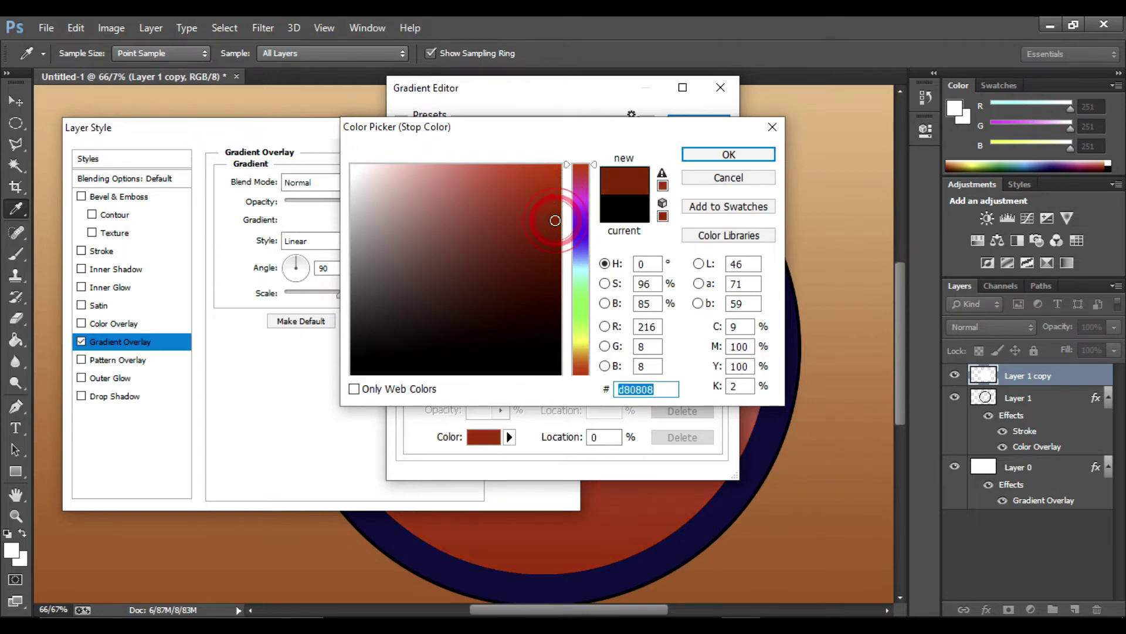
click(552, 239)
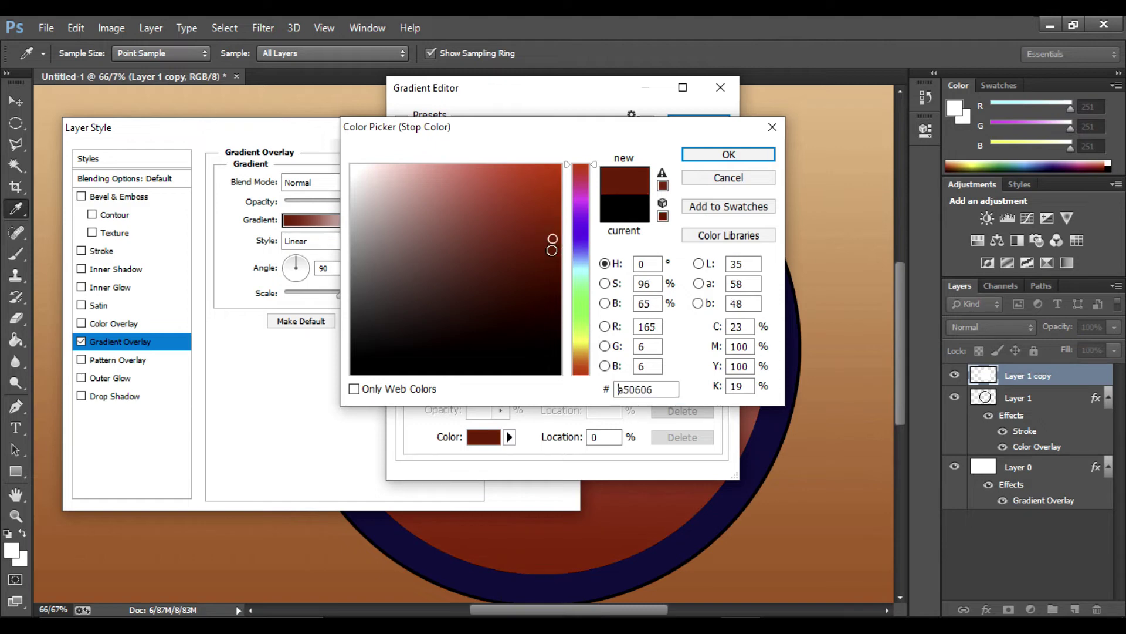
click(553, 259)
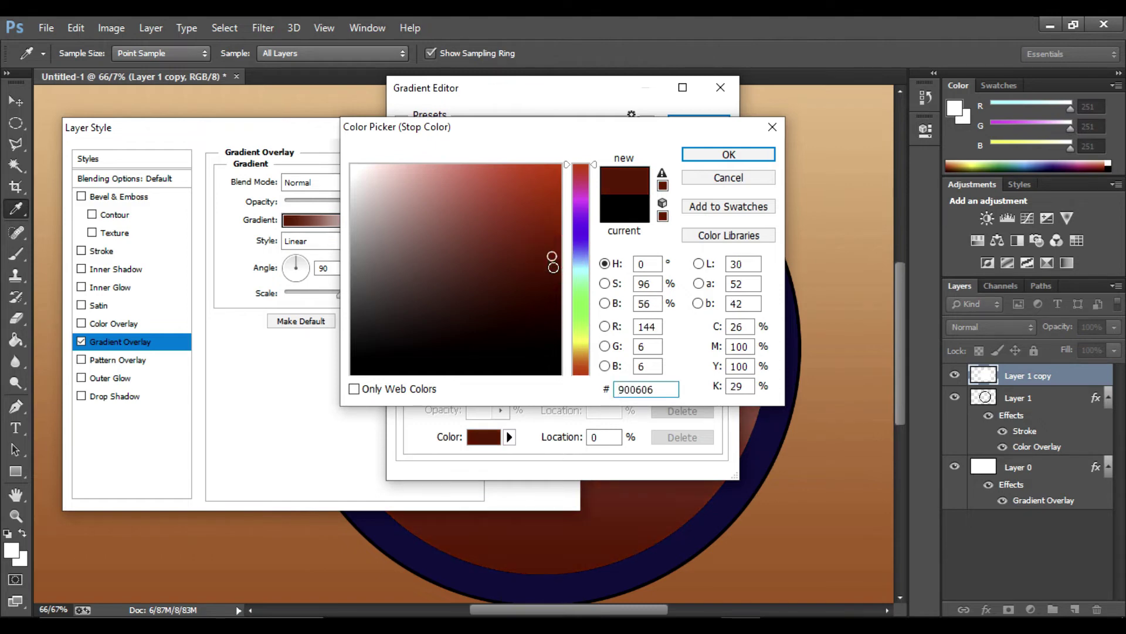
click(684, 155)
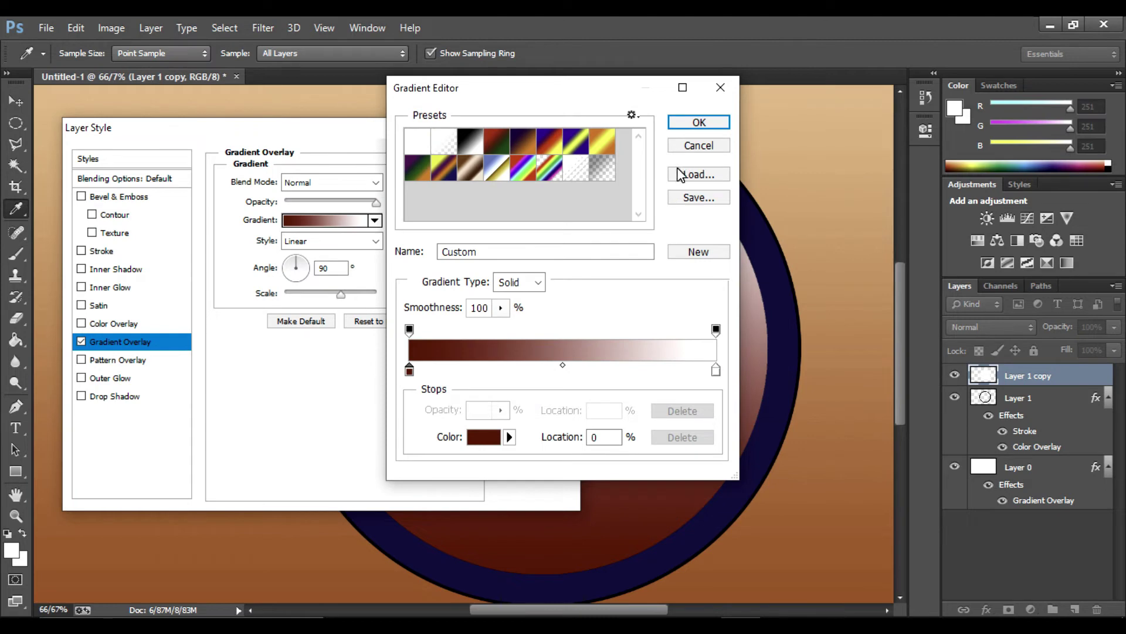
Step: Set the right gradient stop to salmon pink and close the Gradient Editor
double_click(716, 373)
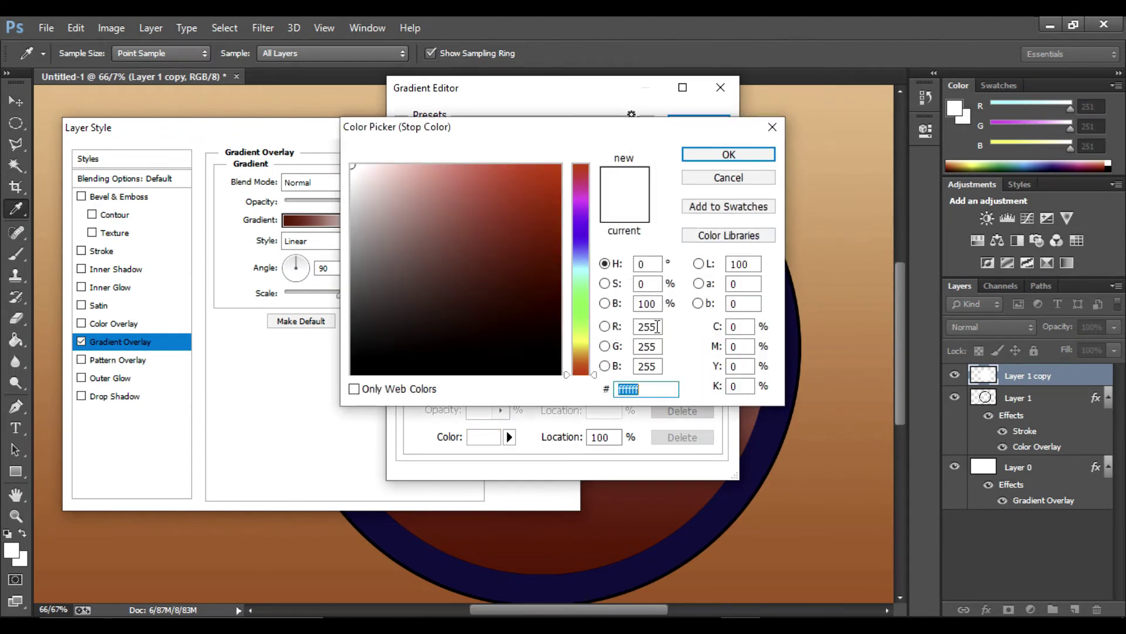
click(454, 168)
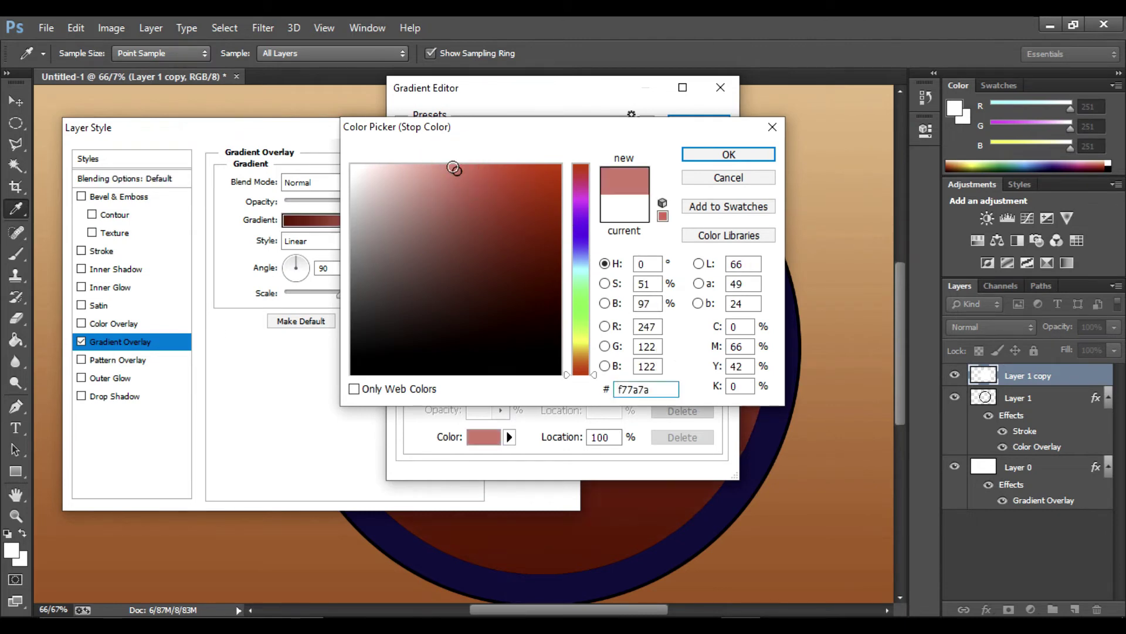
drag(454, 169, 469, 178)
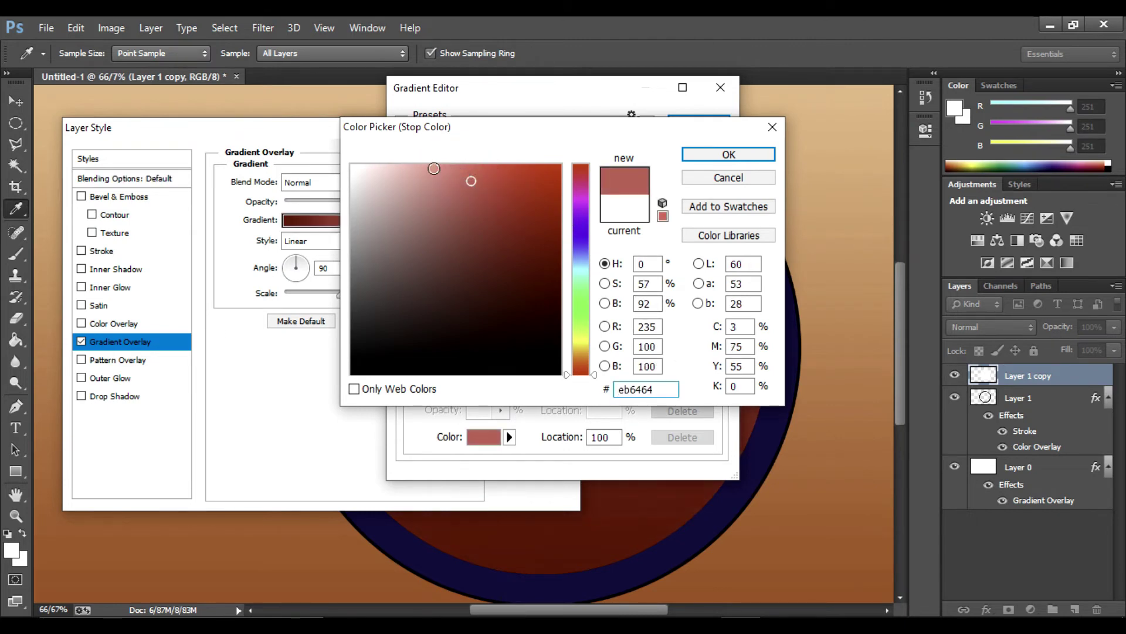
click(434, 169)
click(698, 156)
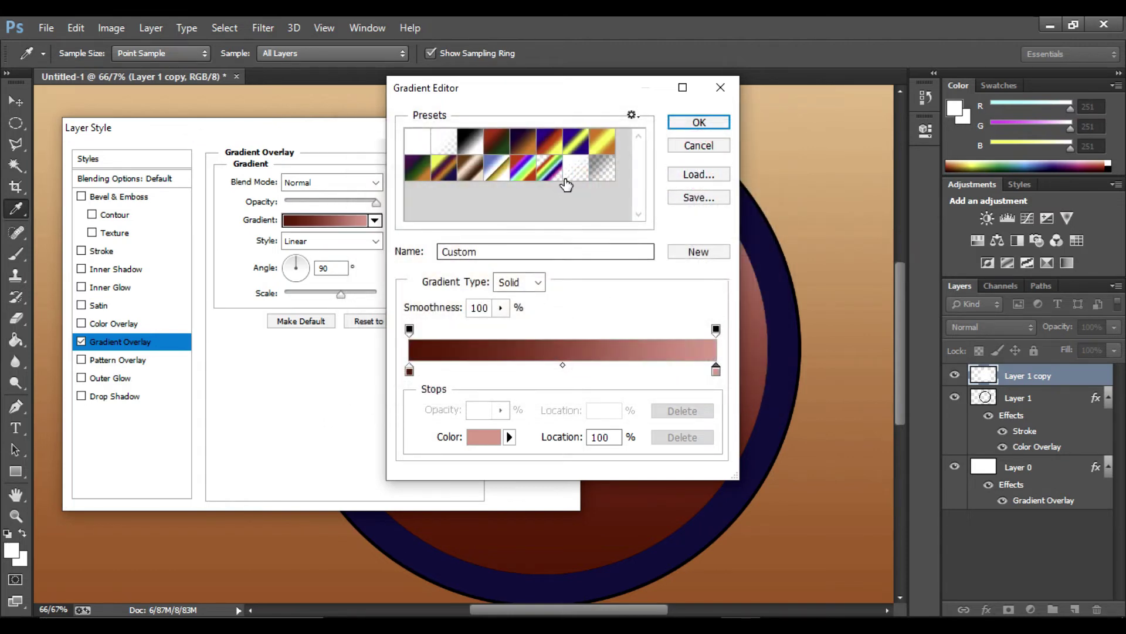
mouse_move(595, 92)
mouse_down()
mouse_move(211, 206)
mouse_move(246, 212)
mouse_up()
click(311, 230)
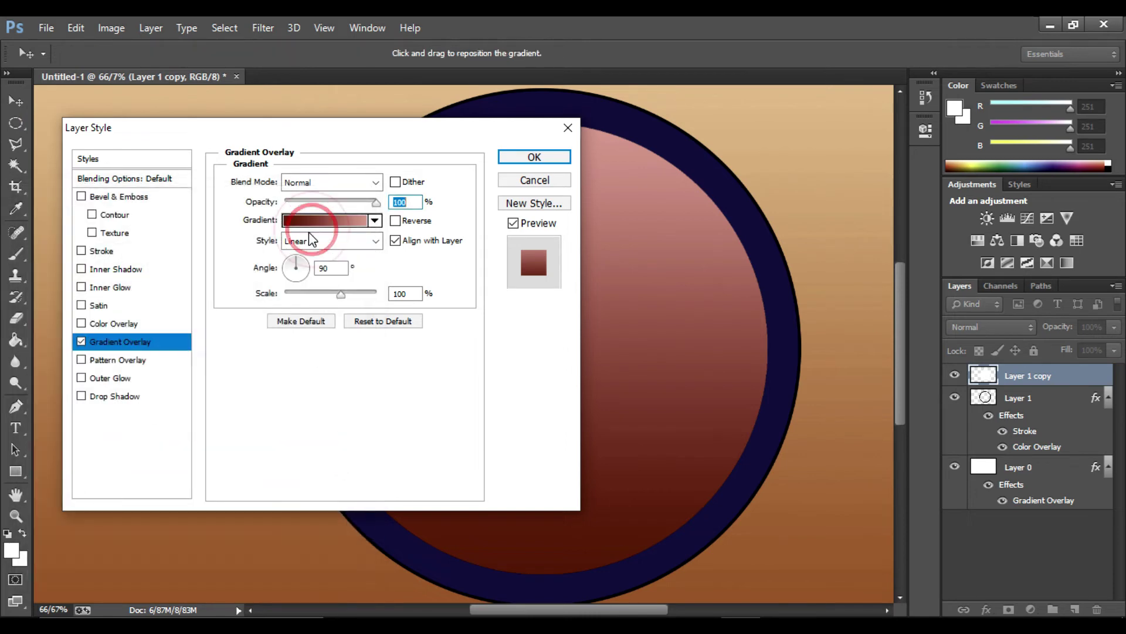
Step: Change the gradient overlay style from Angle to Radial and adjust its angle
click(304, 245)
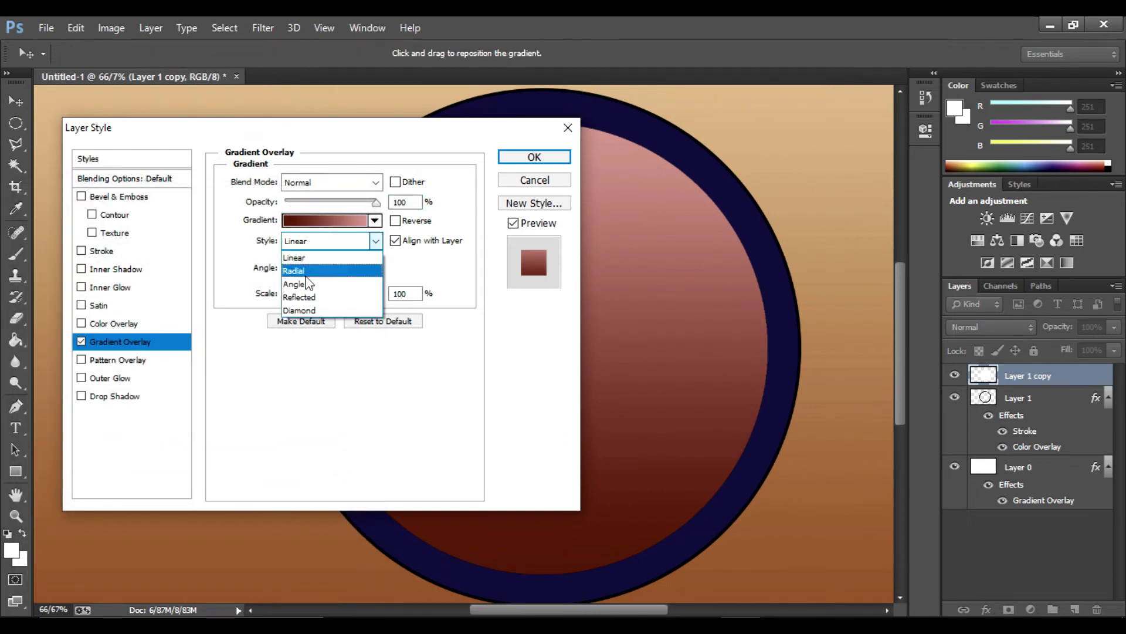
click(311, 287)
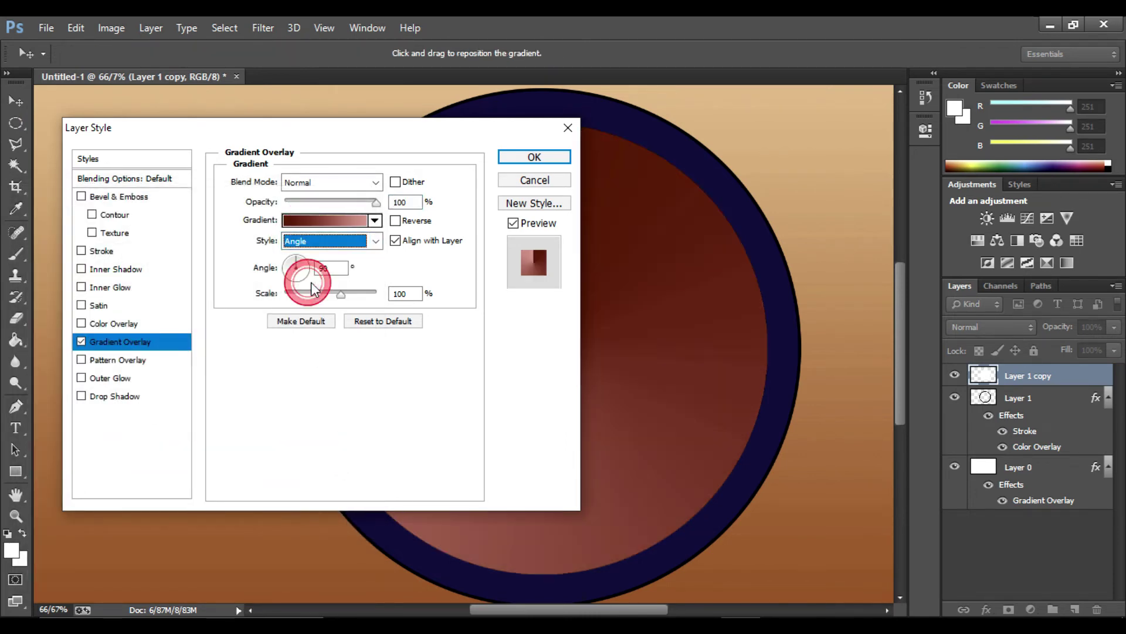
drag(392, 137, 233, 162)
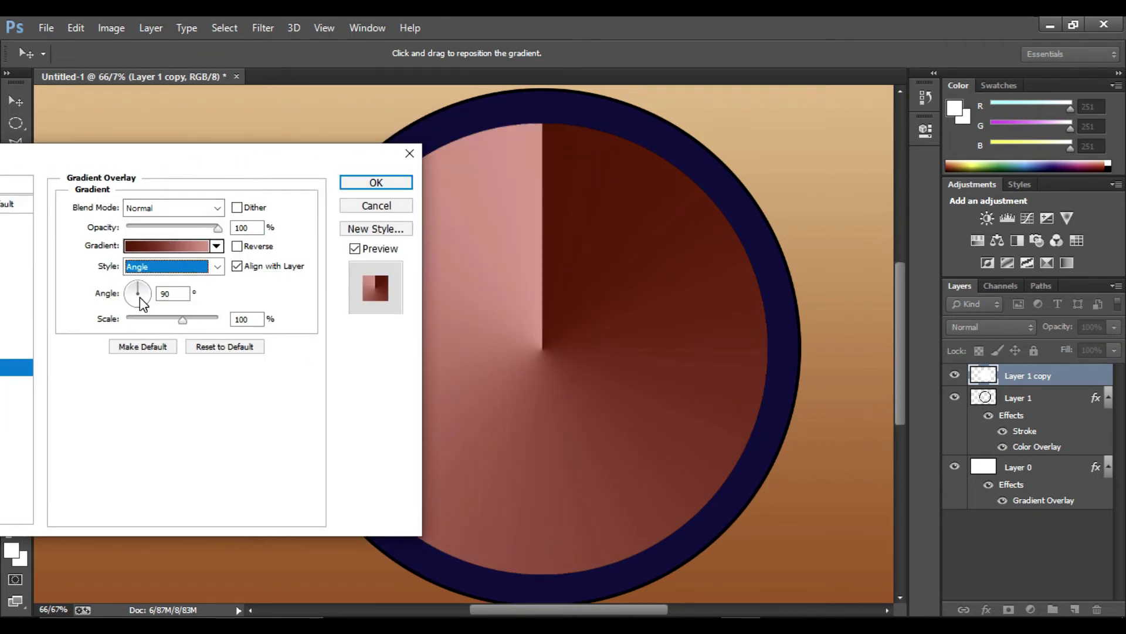
click(176, 266)
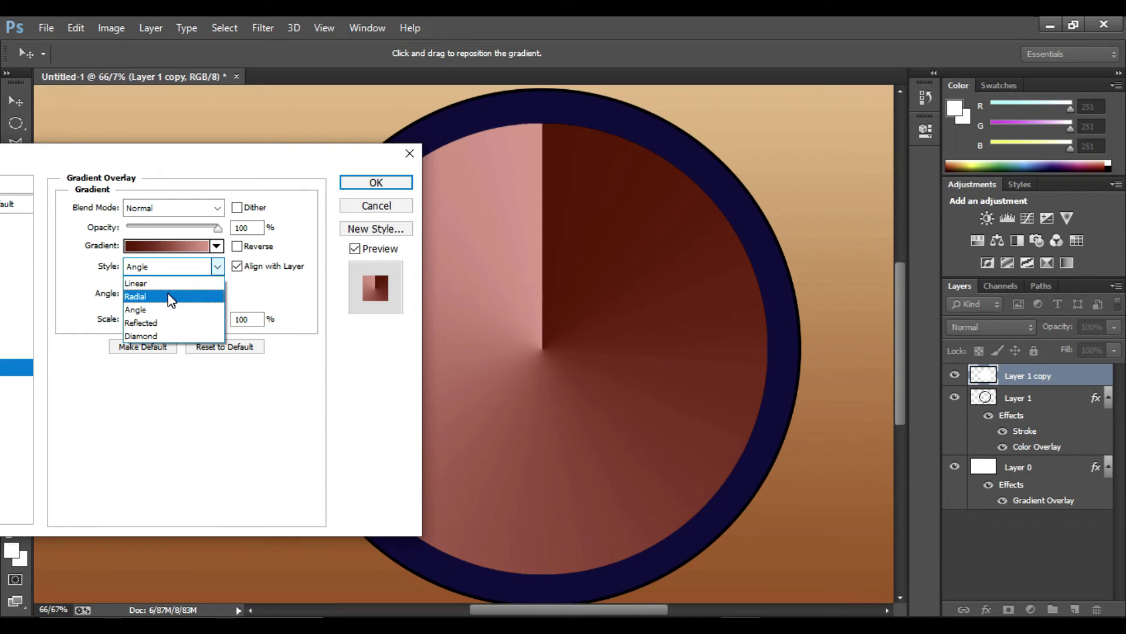
click(170, 297)
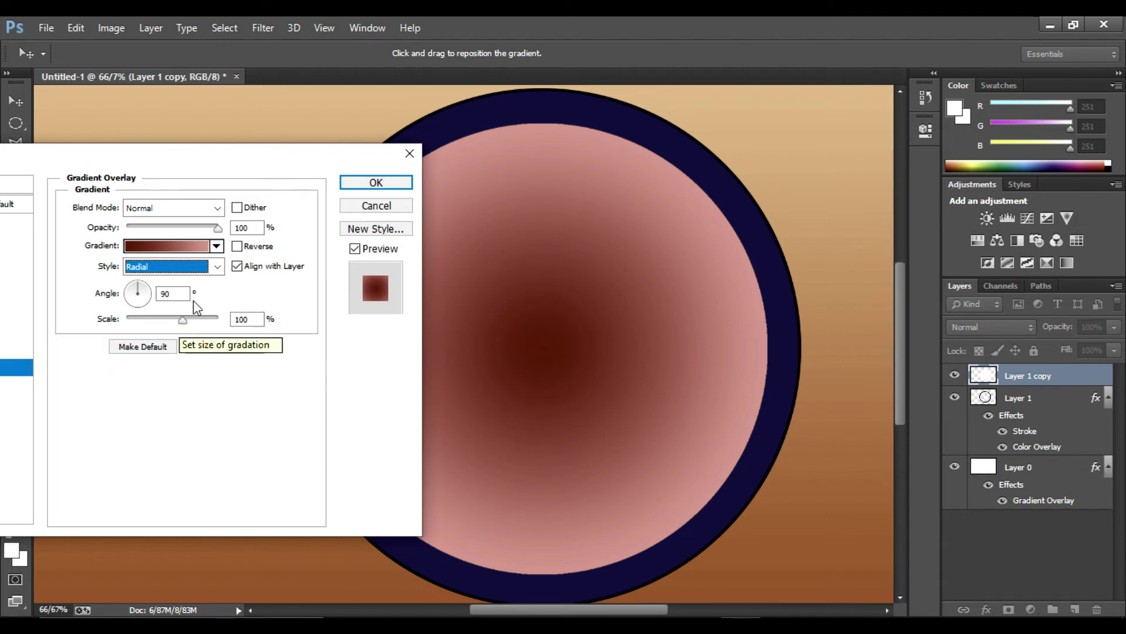
click(137, 301)
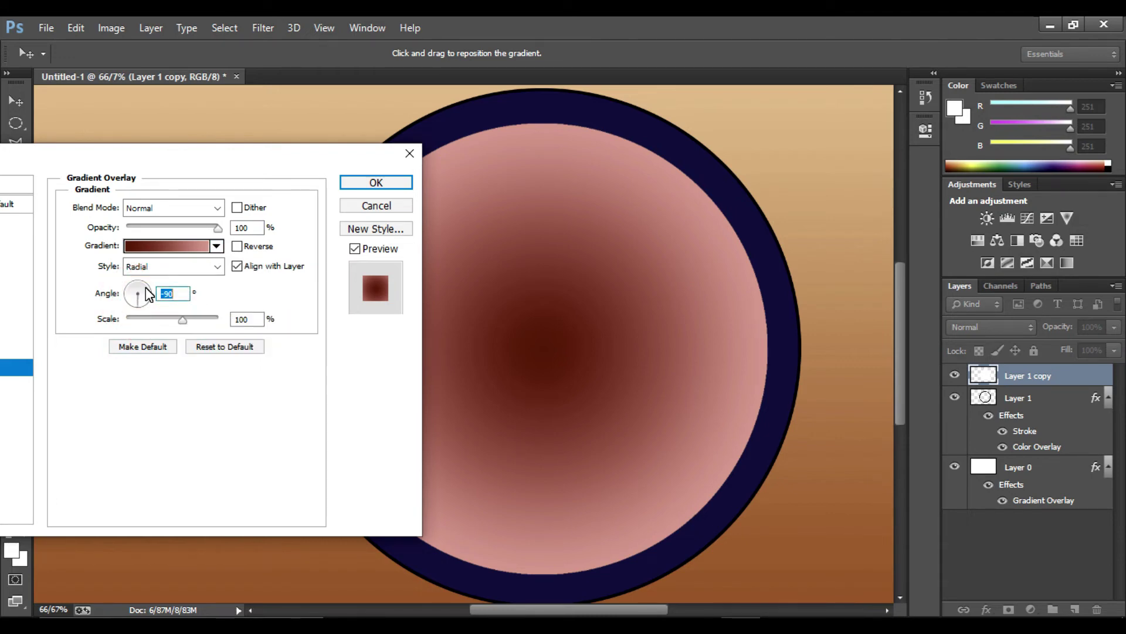
click(140, 294)
click(216, 246)
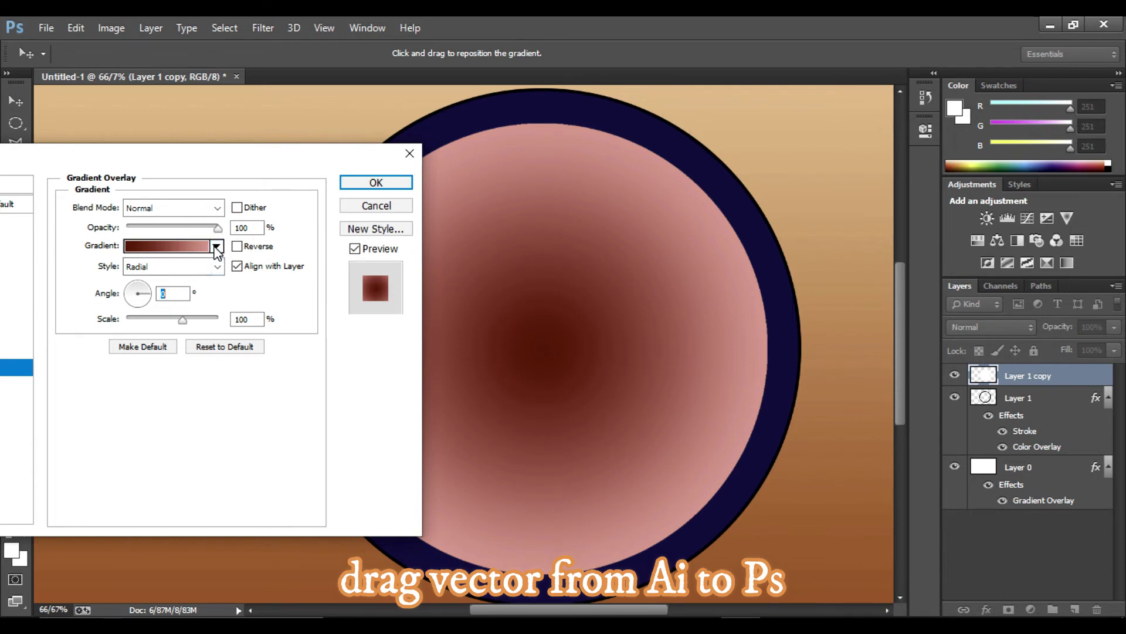
click(215, 246)
Step: Turn the Blue, Red, Yellow preset into a yellow-at-0% to red-at-100% disc gradient and apply it
click(191, 244)
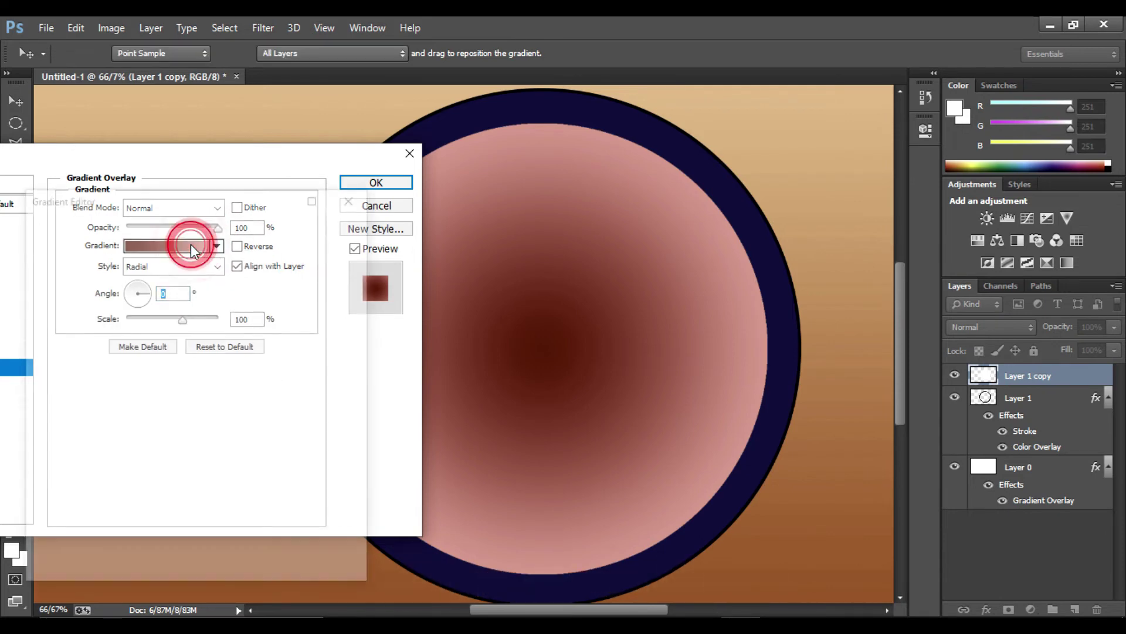
click(184, 248)
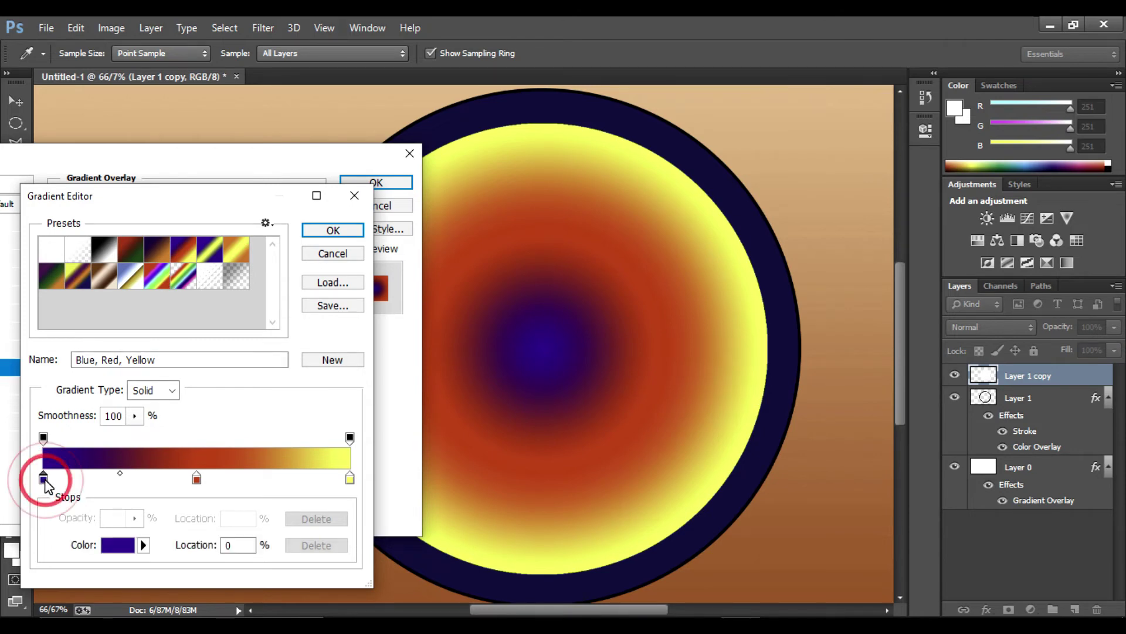
drag(44, 480, 45, 541)
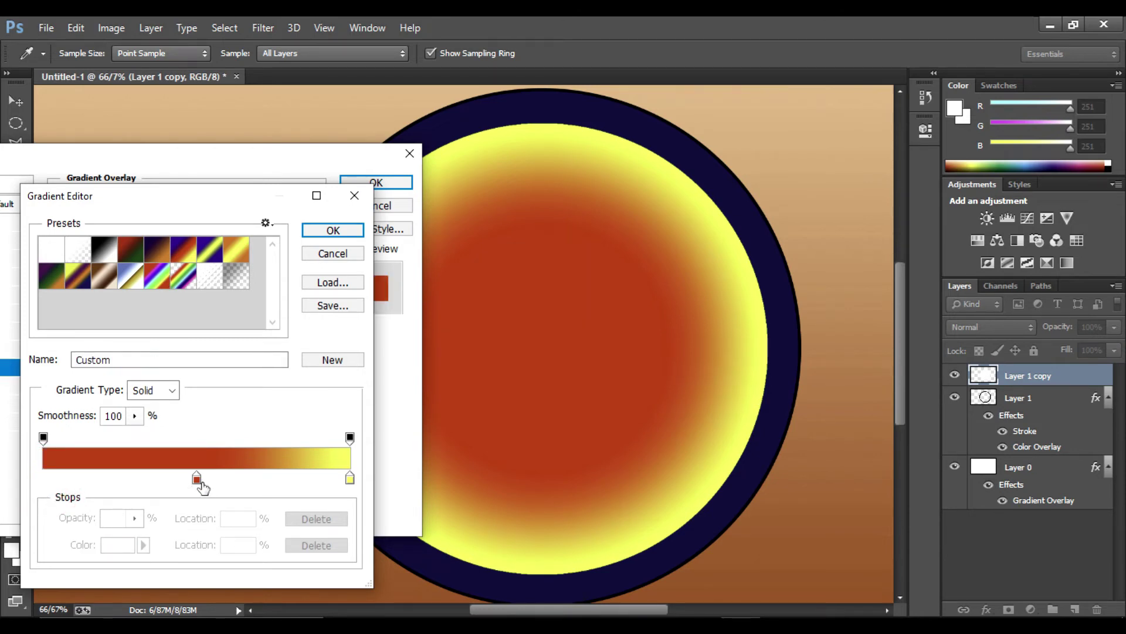
drag(197, 478, 249, 478)
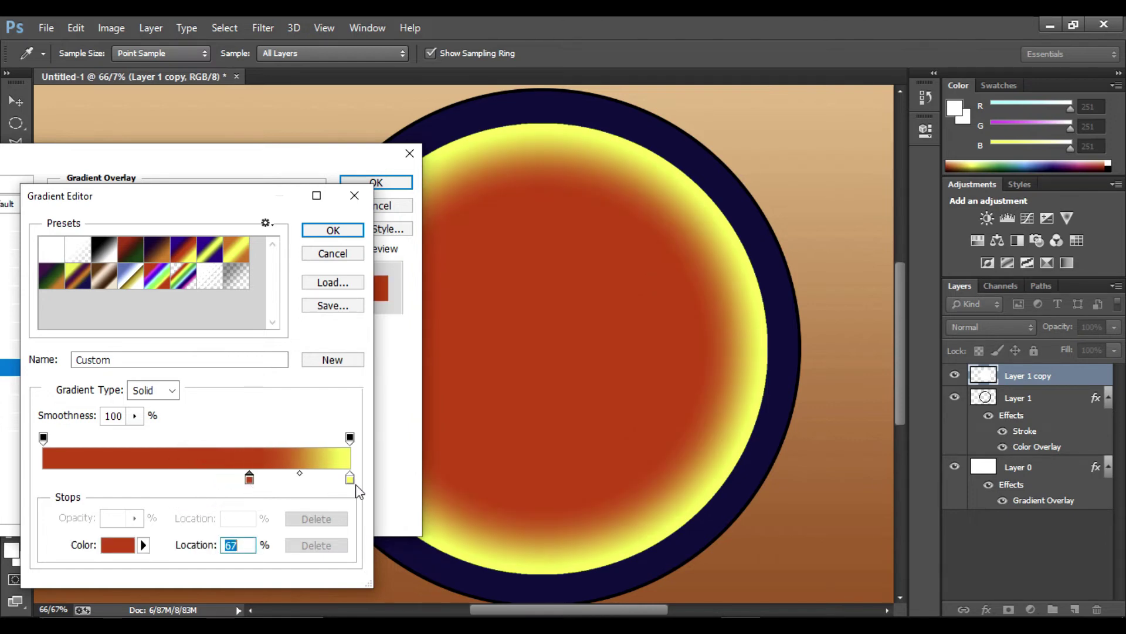
drag(349, 478, 43, 478)
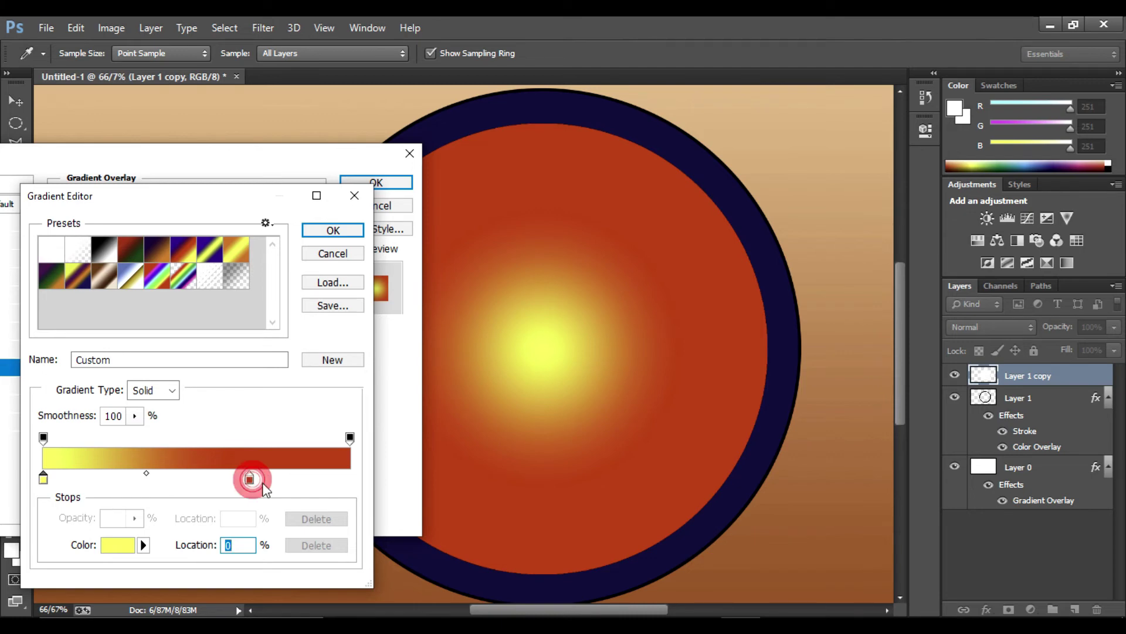
drag(249, 478, 350, 478)
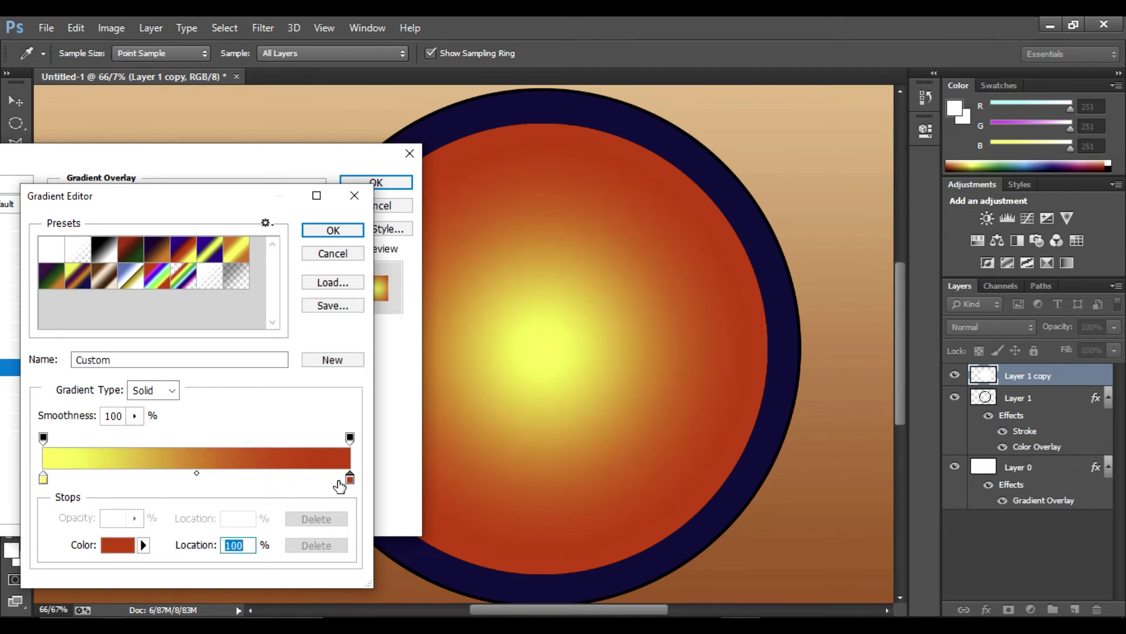
click(335, 228)
click(394, 182)
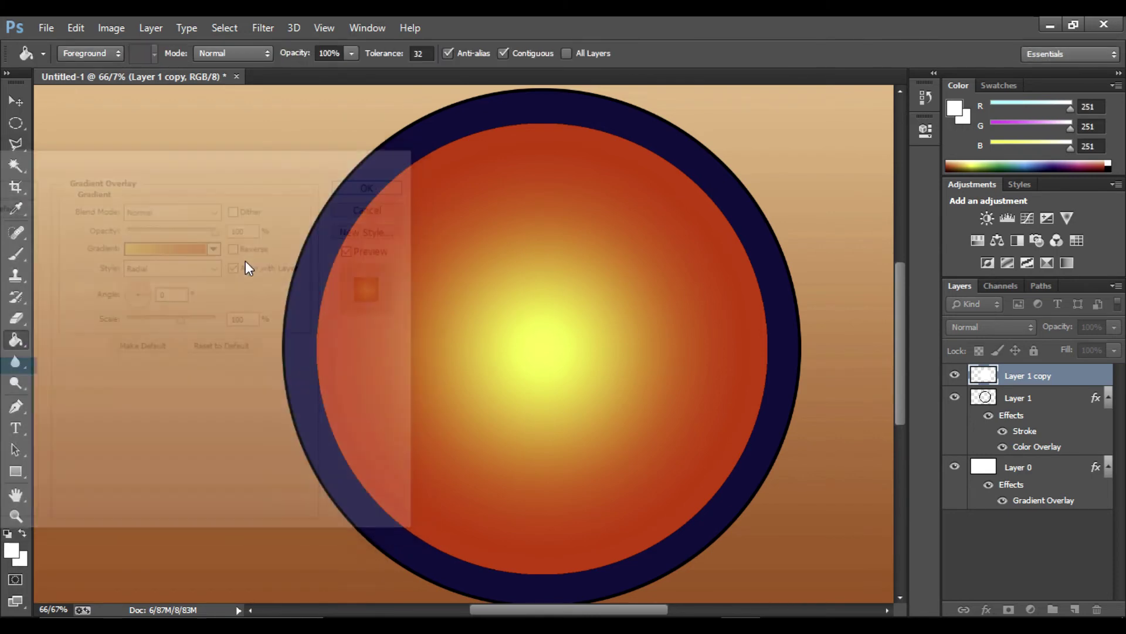
Step: Select the ring and disc layers together and shift them slightly left
key(ctrl+minus)
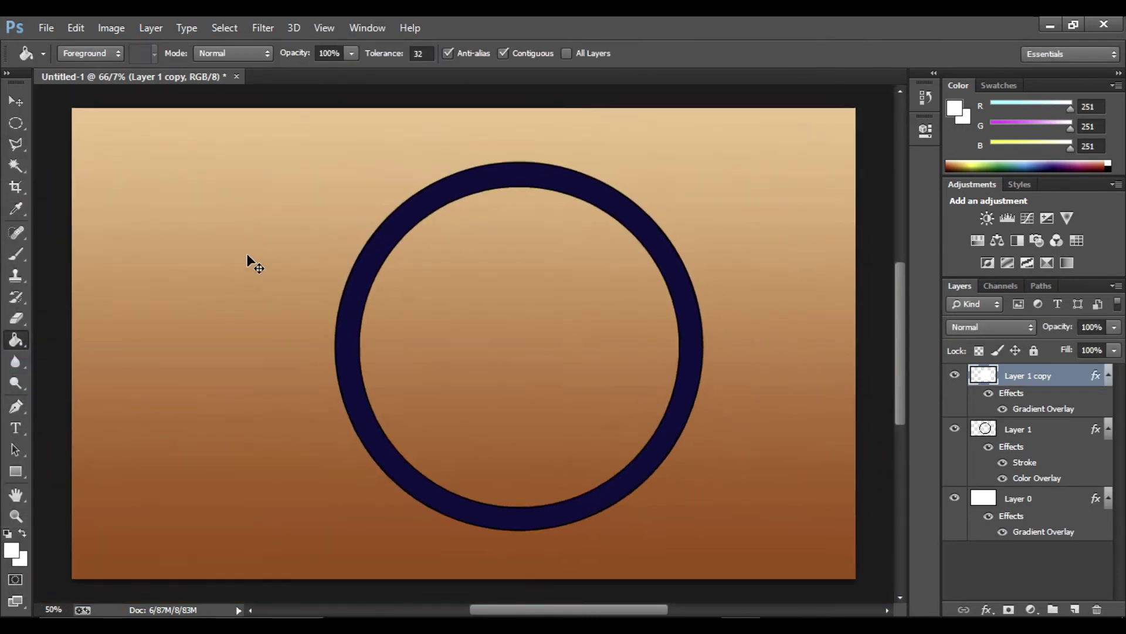
key(ctrl+minus)
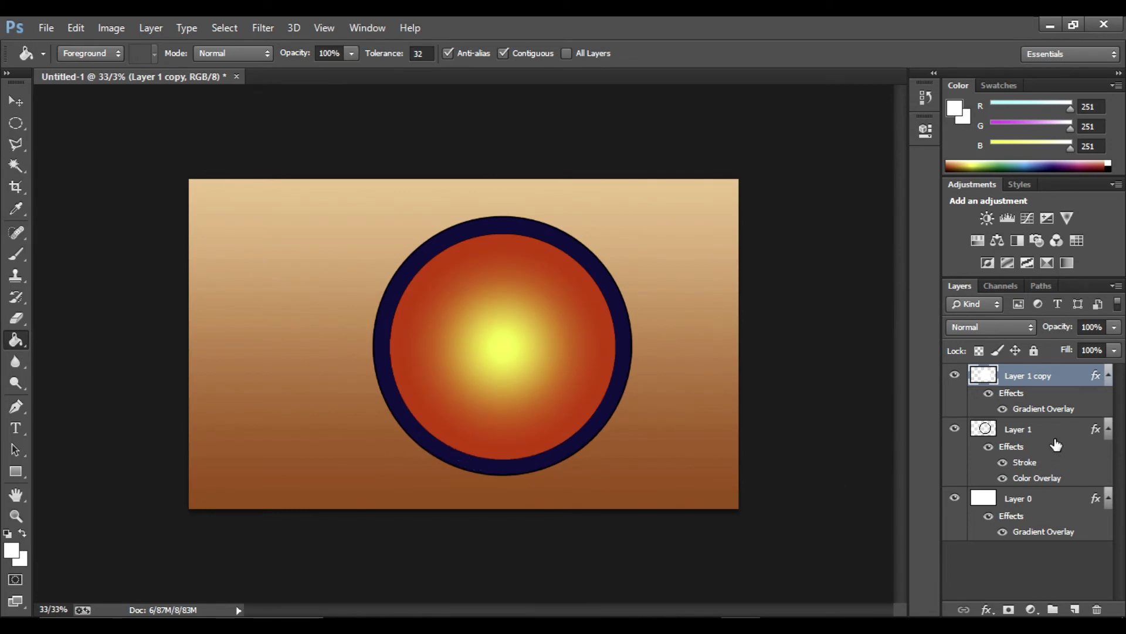
shift+click(1055, 437)
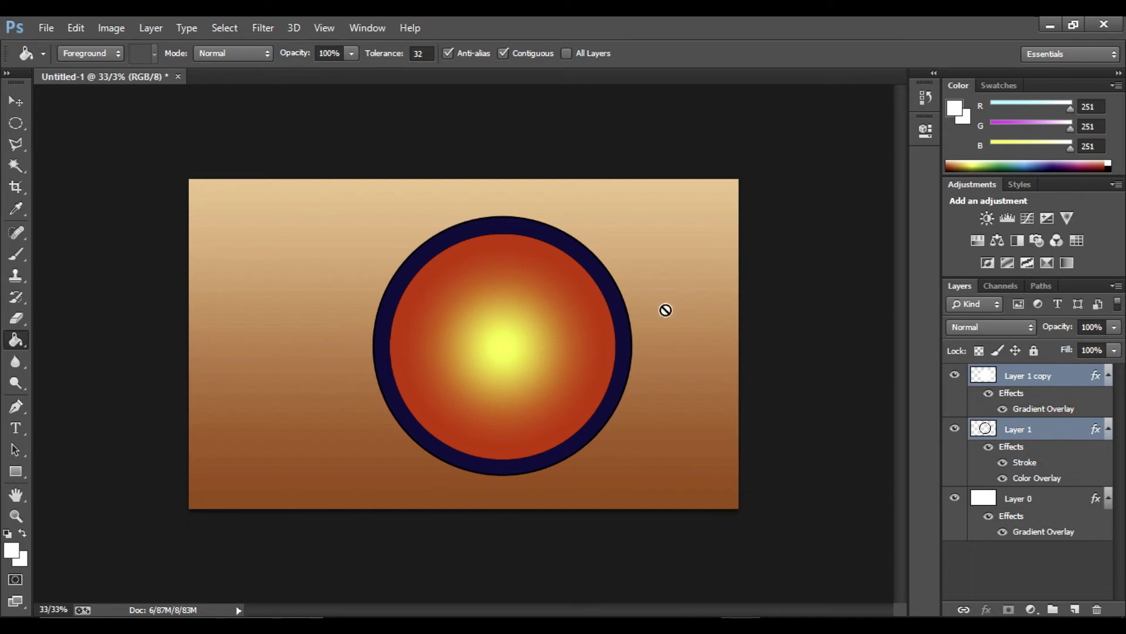
click(12, 93)
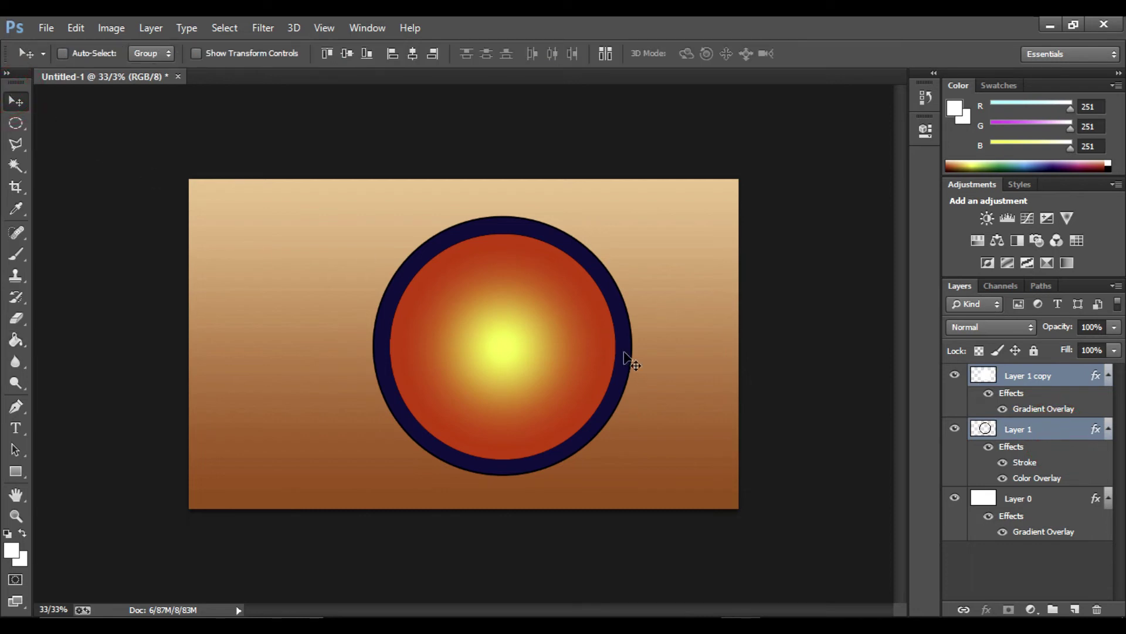
mouse_move(491, 307)
mouse_down()
mouse_move(421, 308)
mouse_move(441, 306)
mouse_up()
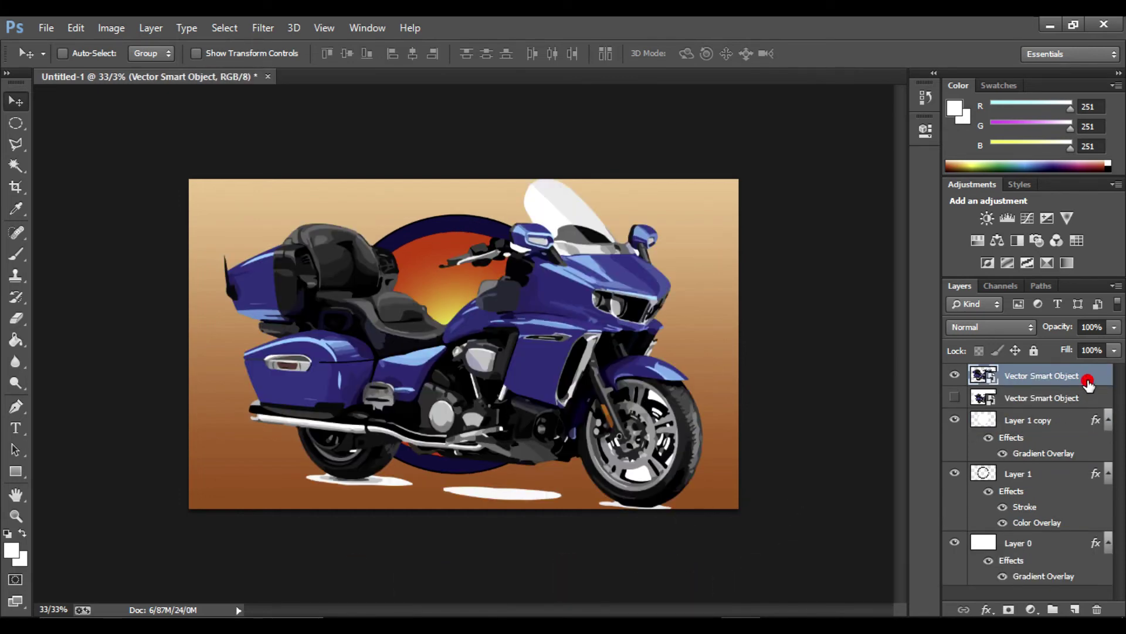
Step: Scale the motorcycle to about 17% and place it over the ring, front wheel overhanging
key(ctrl+t)
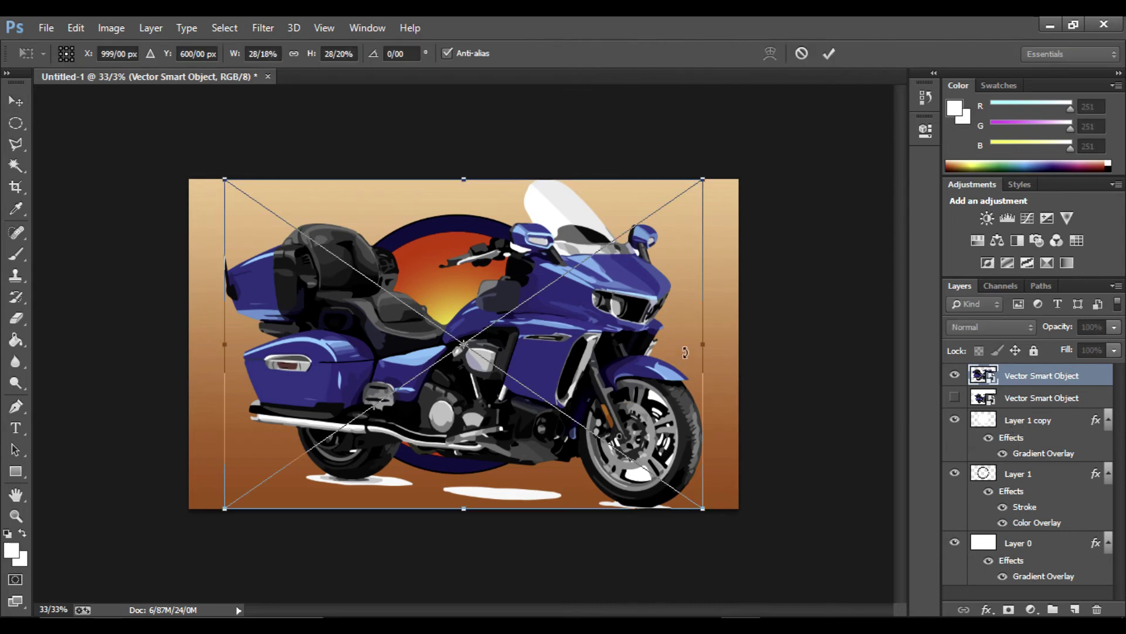
drag(706, 177, 568, 235)
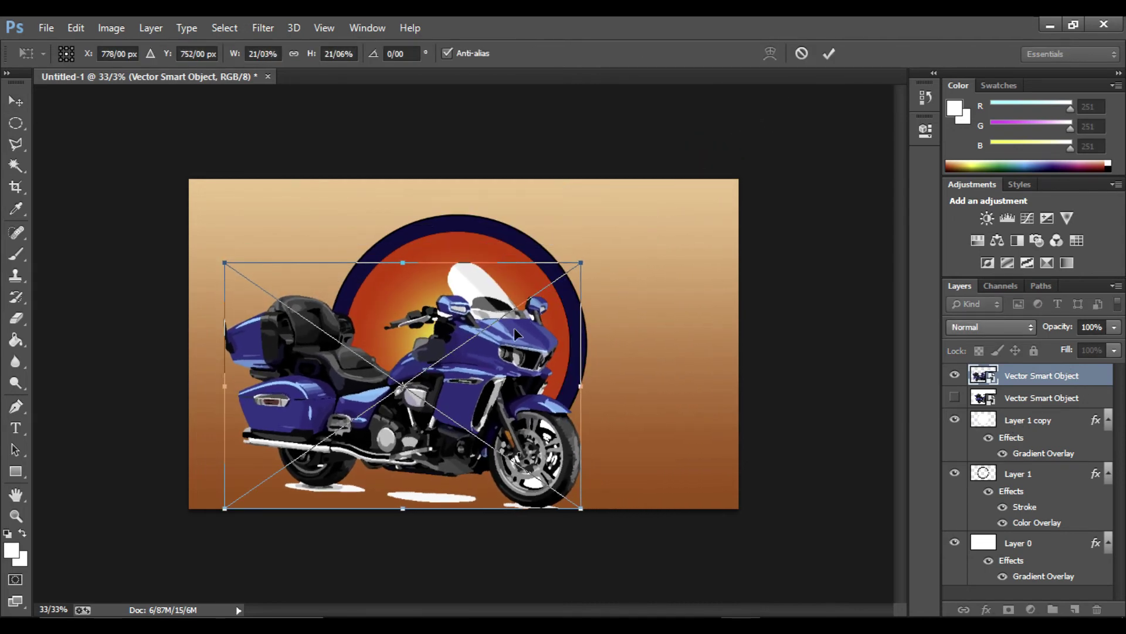
mouse_move(496, 346)
mouse_down()
mouse_move(598, 286)
mouse_move(588, 279)
mouse_up()
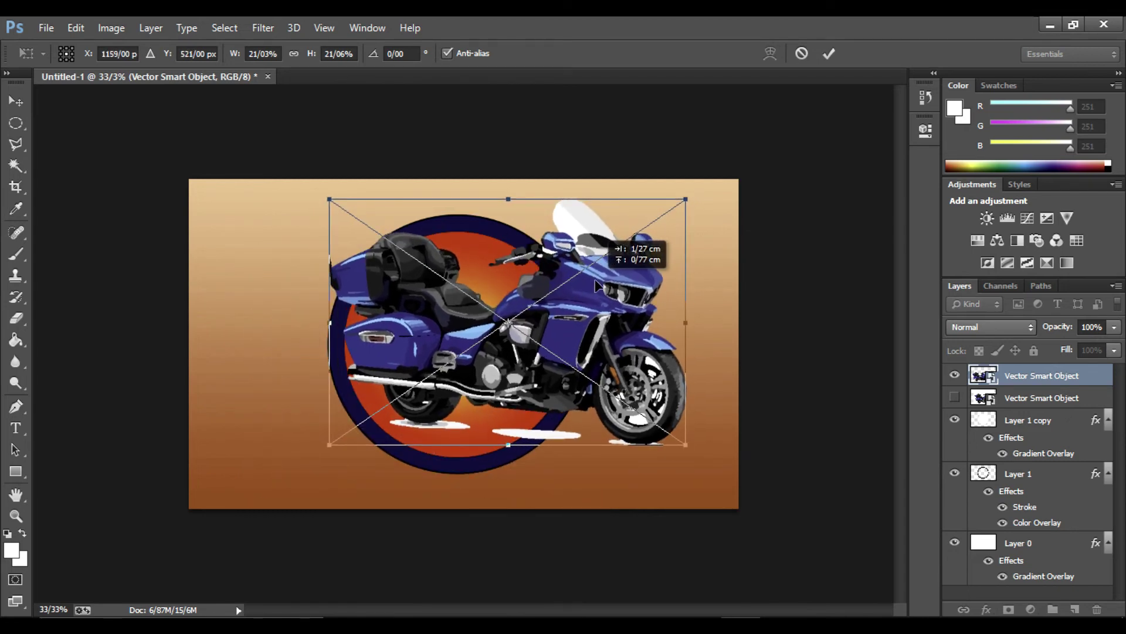
drag(683, 200, 623, 242)
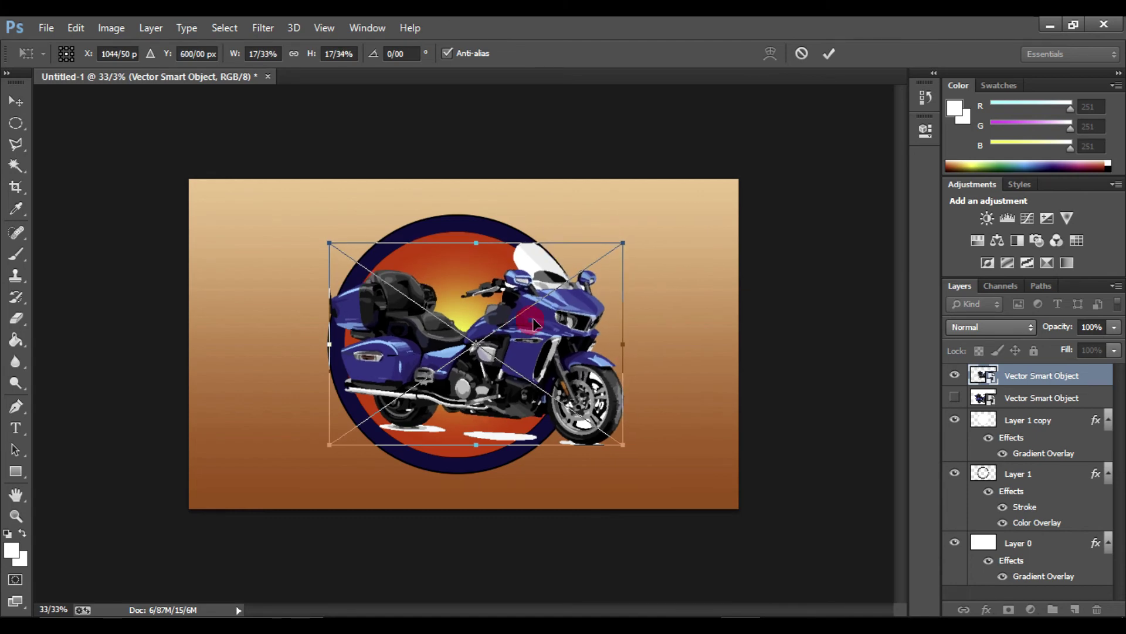
drag(535, 323, 534, 321)
key(Return)
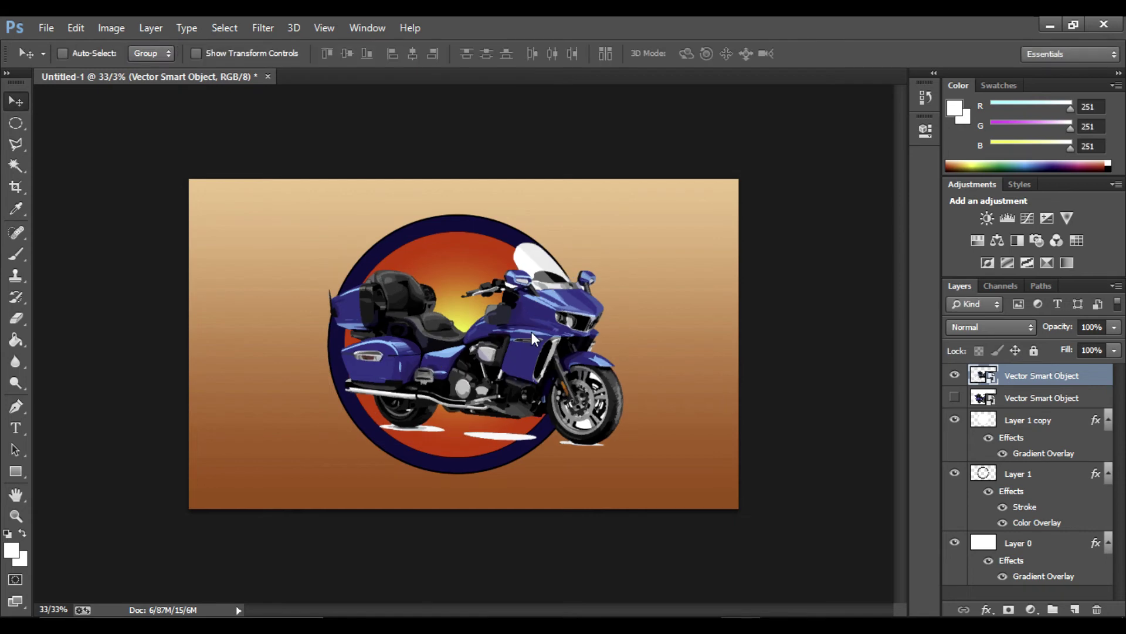
key(ctrl+plus)
key(ctrl+plus)
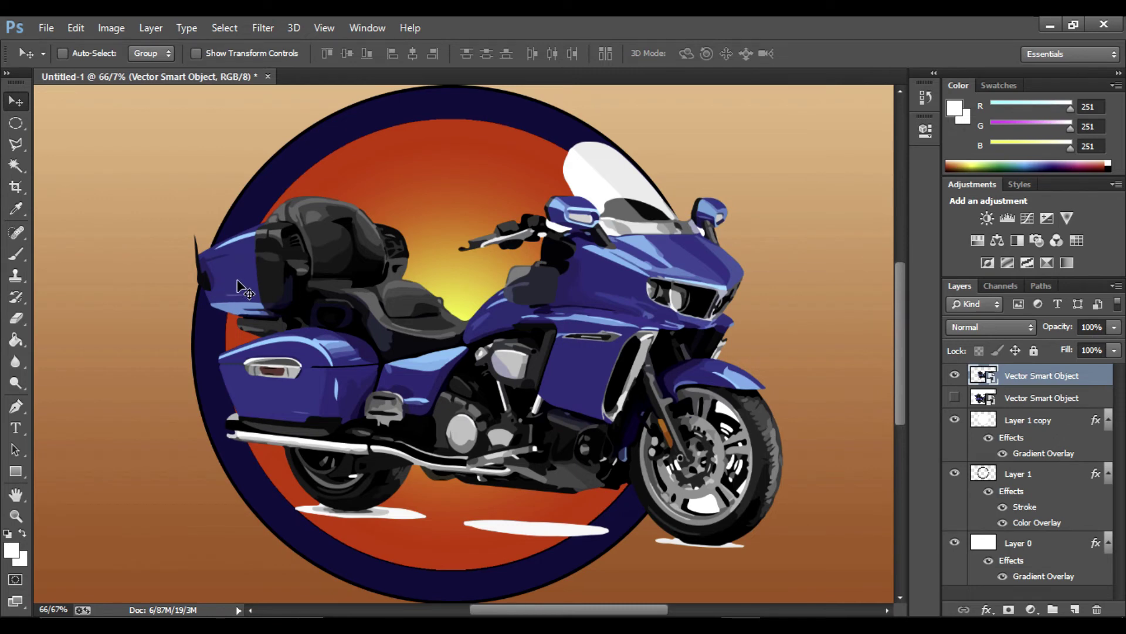
Step: Drag the Layer 1 copy 2 ring down onto the first navy ring
key(ctrl+minus)
key(m)
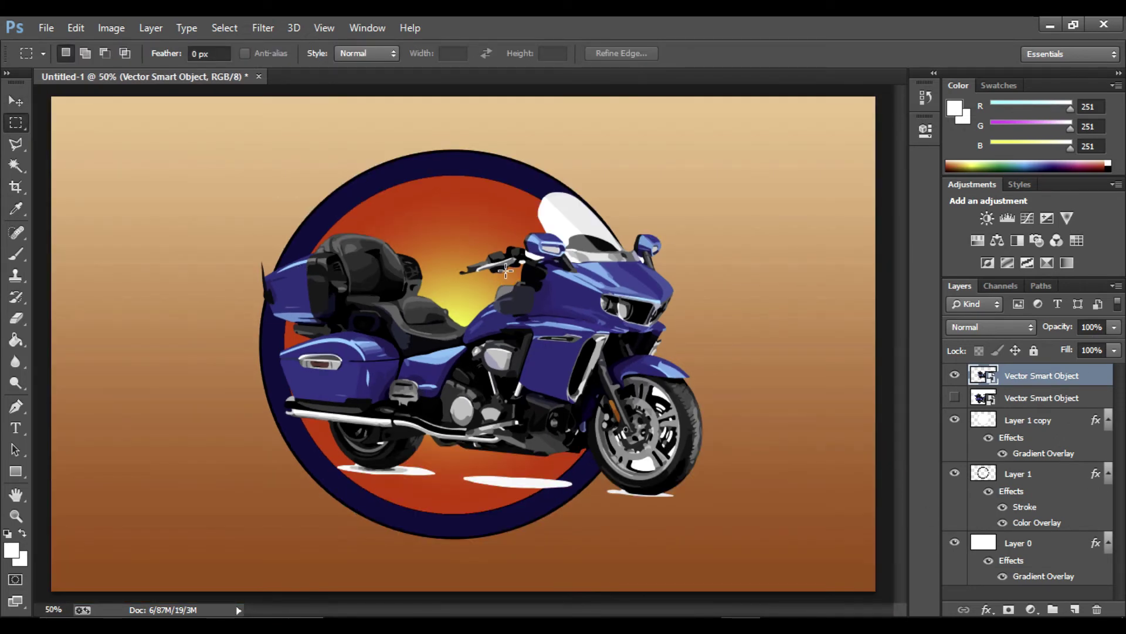
click(1040, 478)
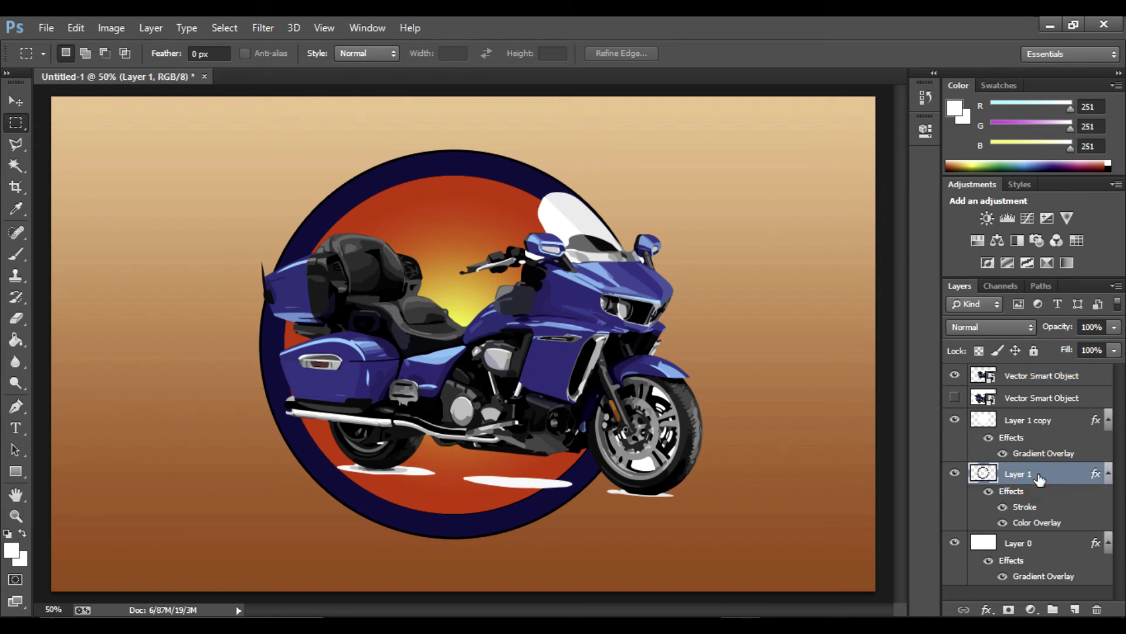
click(16, 101)
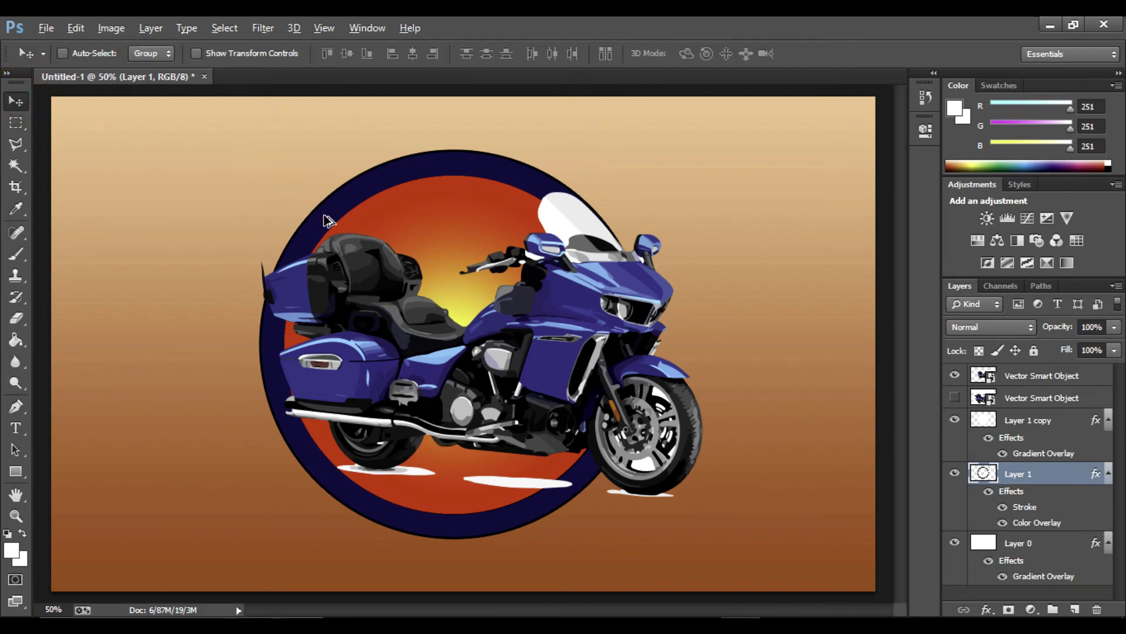
drag(329, 220, 379, 259)
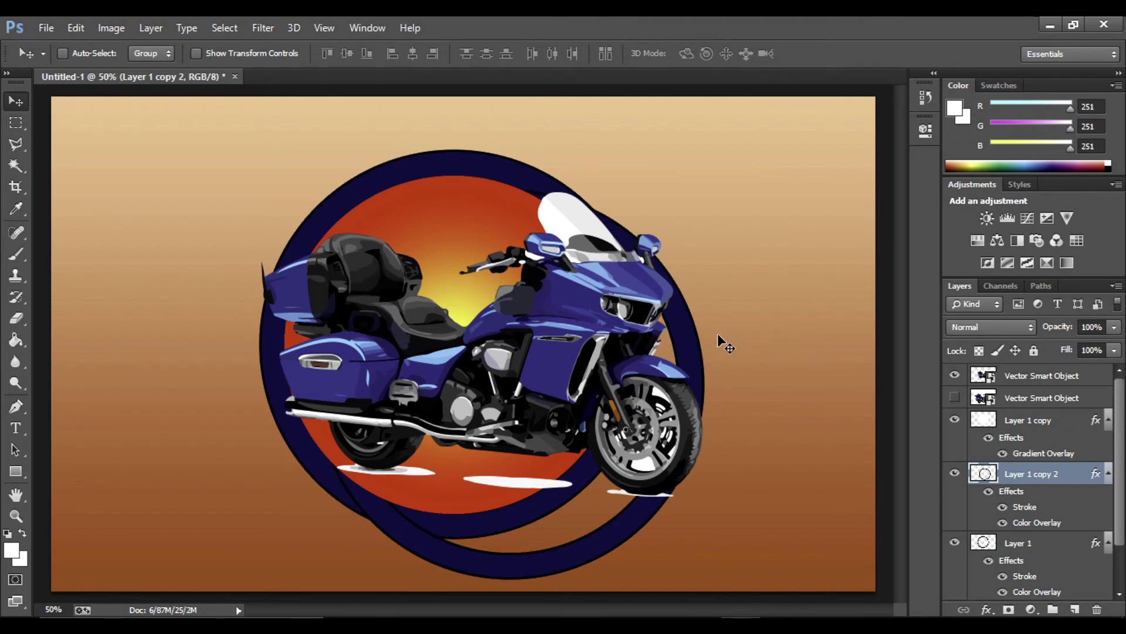
mouse_move(691, 339)
mouse_down()
mouse_move(672, 317)
mouse_move(625, 309)
mouse_move(639, 301)
mouse_up()
Step: Zoom in to check the two rings' alignment, keeping Layer 1 copy 2 active
key(ctrl+plus)
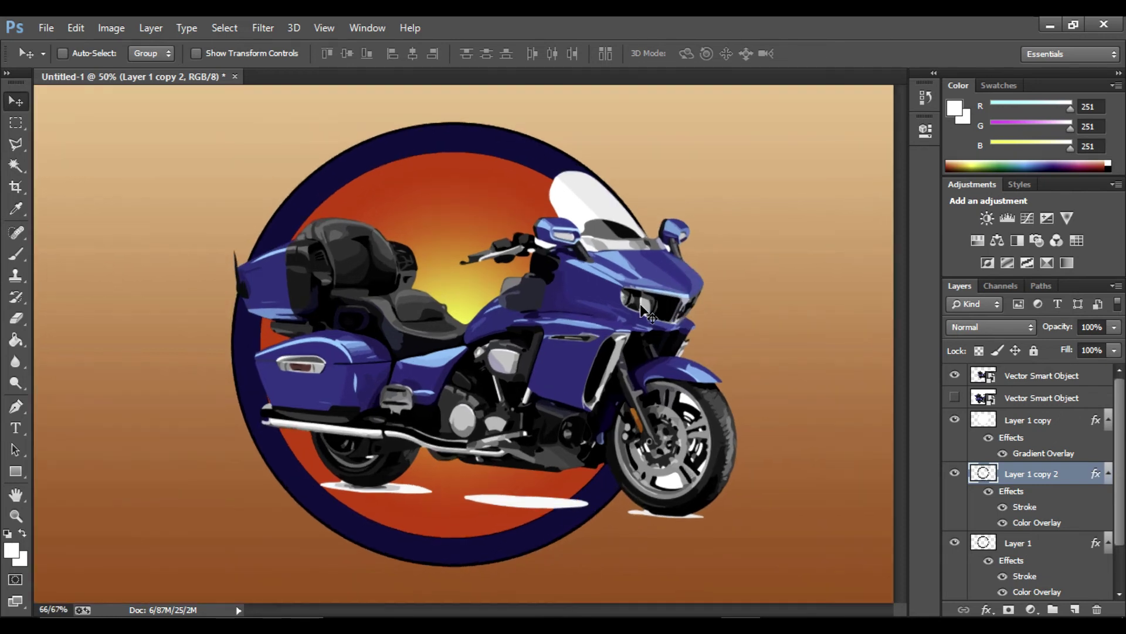
key(ctrl+plus)
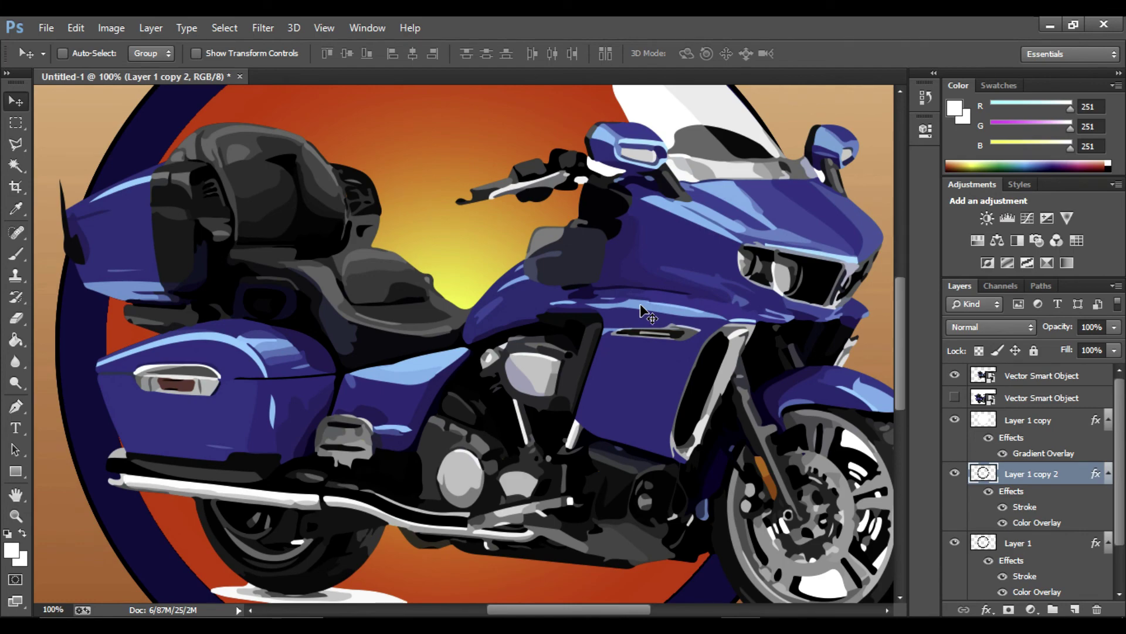
drag(901, 297, 891, 346)
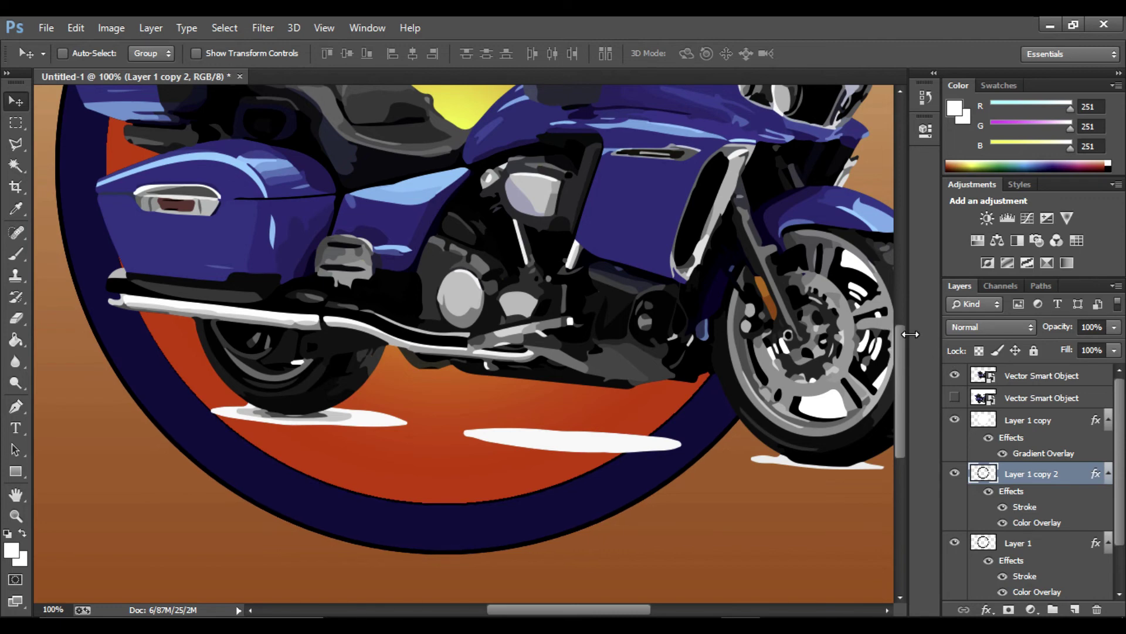
drag(900, 343, 894, 332)
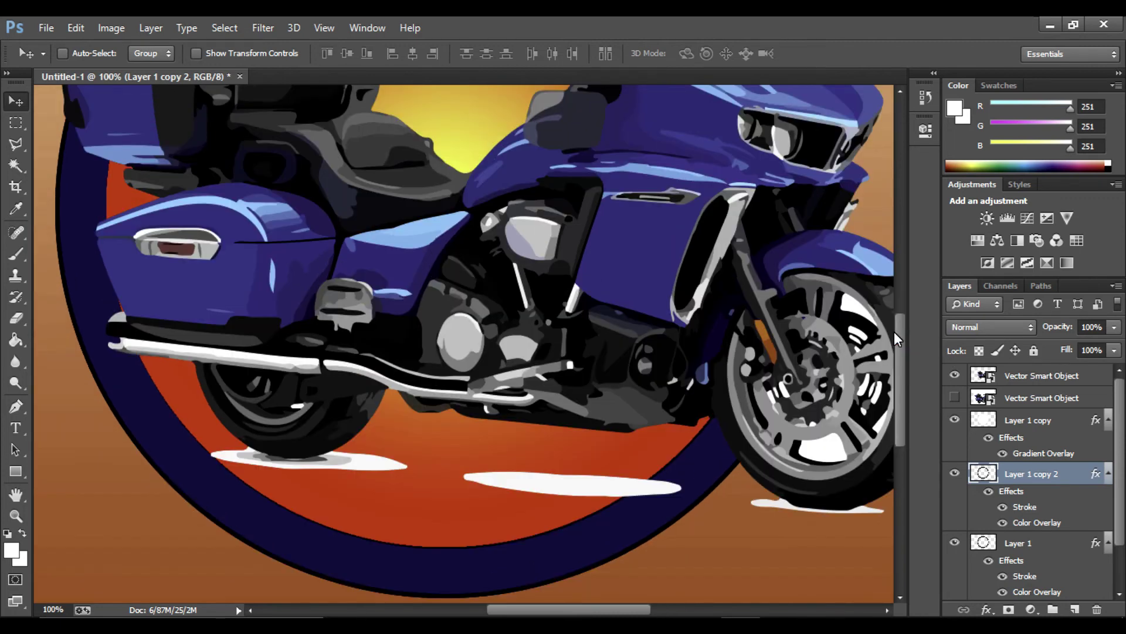
click(1068, 470)
key(ctrl+minus)
key(ctrl+minus)
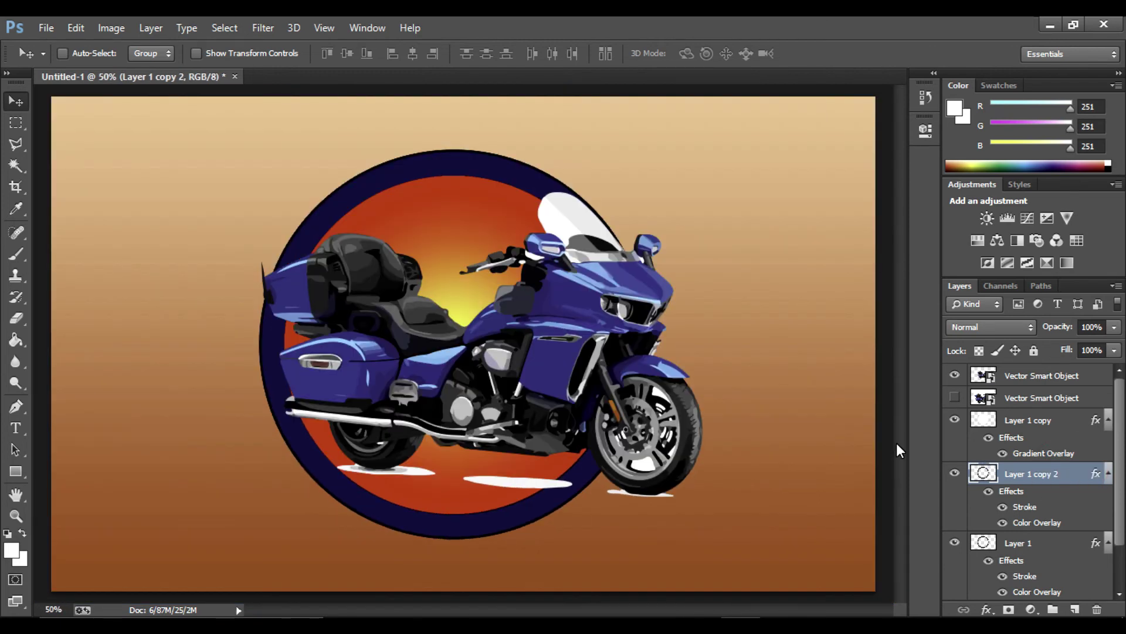
click(16, 123)
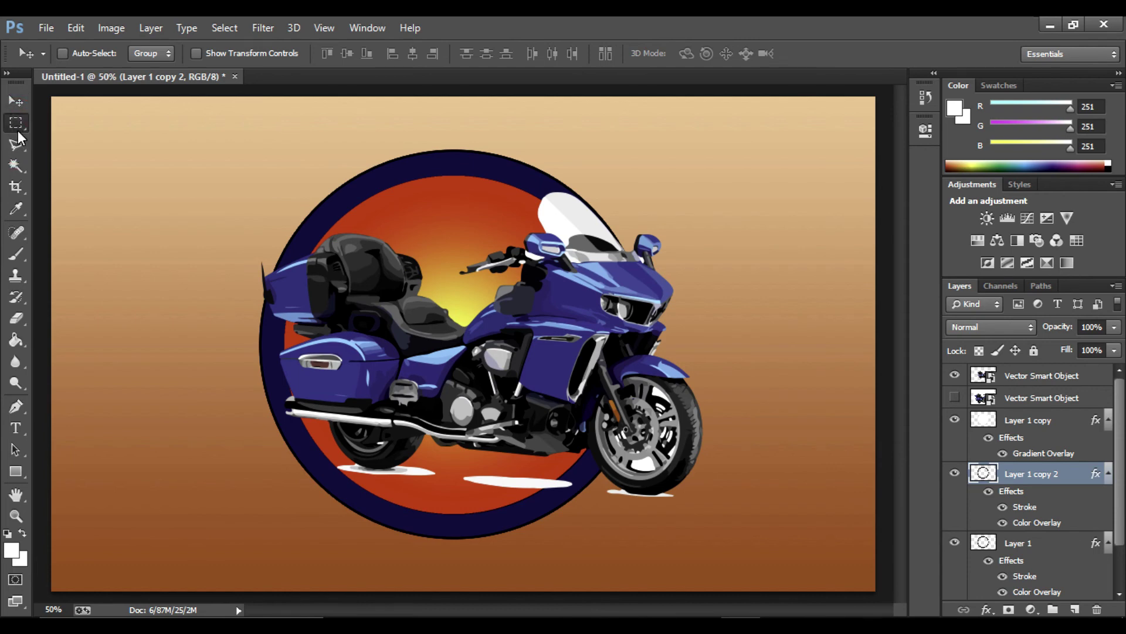
Step: Remove the ring copy's right part and move Layer 1 copy 2 above the motorcycle layer
drag(444, 562, 537, 139)
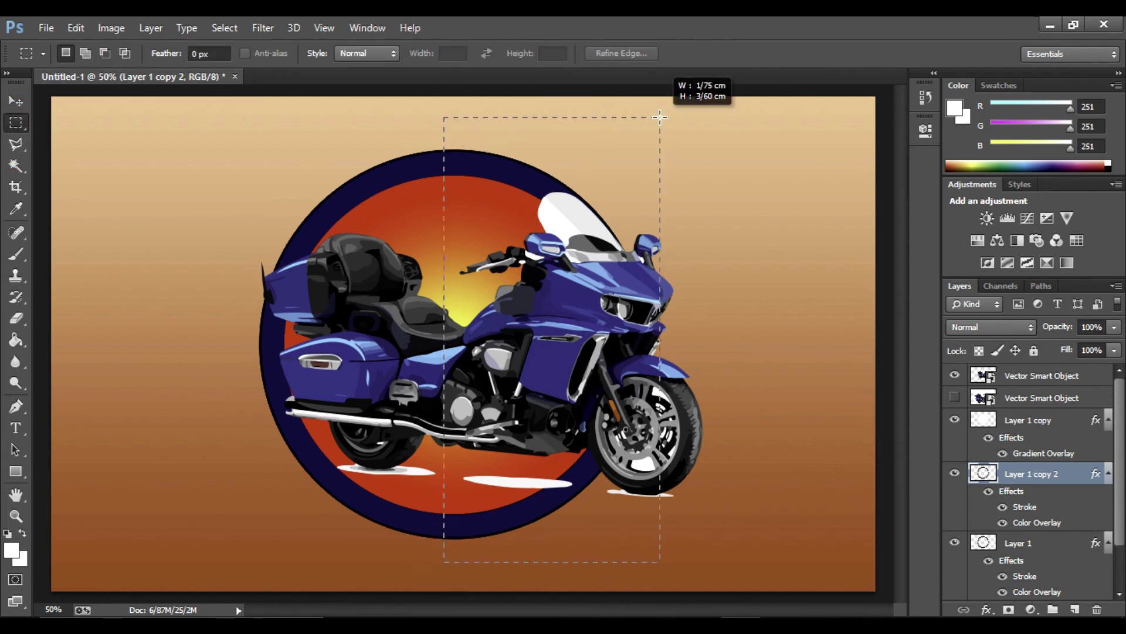
drag(537, 139, 659, 116)
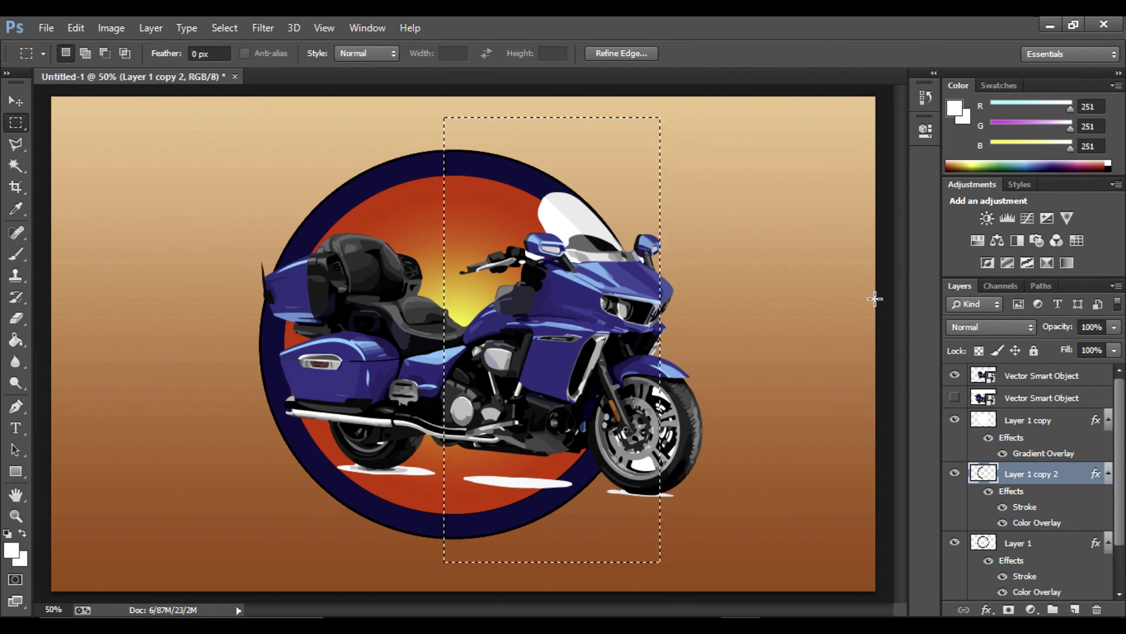
key(ctrl+d)
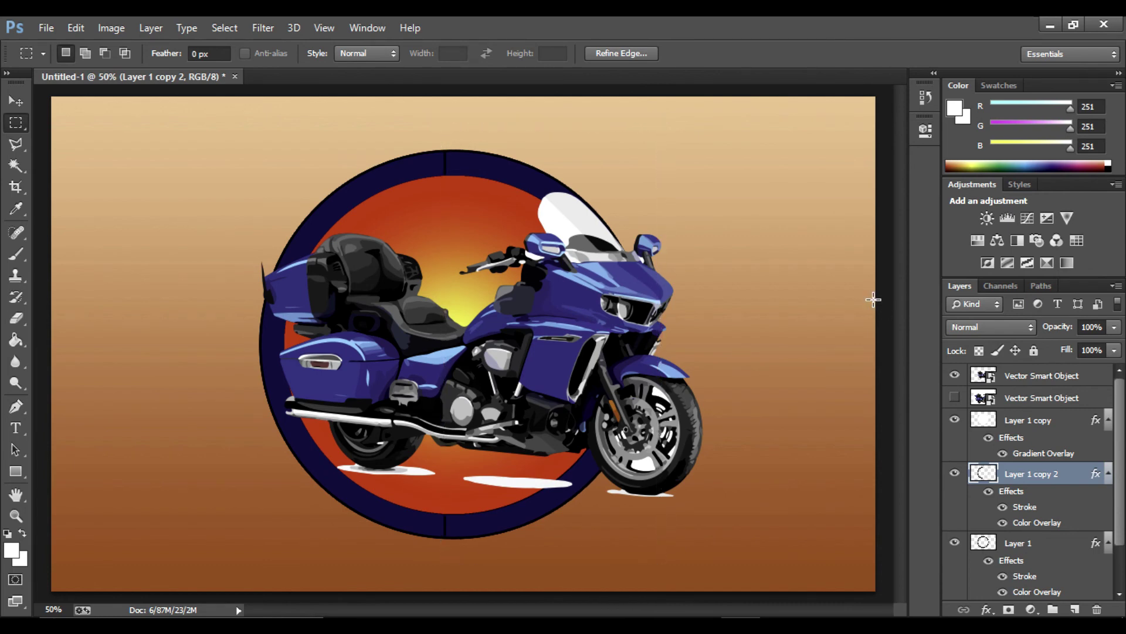
drag(1064, 471, 1033, 364)
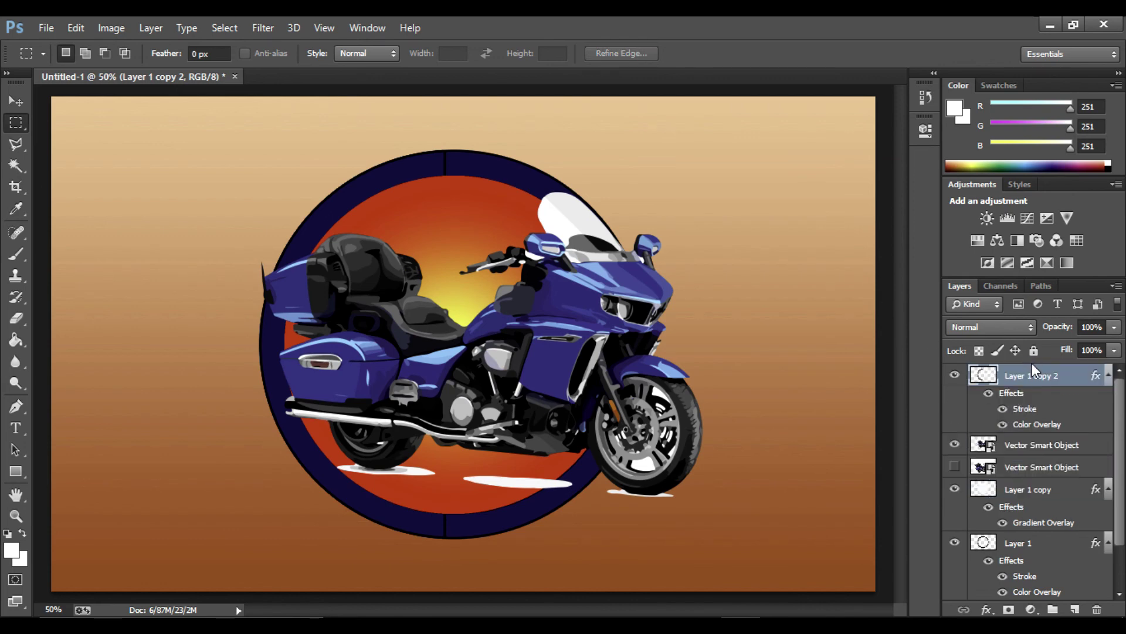
Step: Switch off Layer 1 copy 2's Stroke effect so the ring half shows plain navy
click(1063, 380)
click(1000, 396)
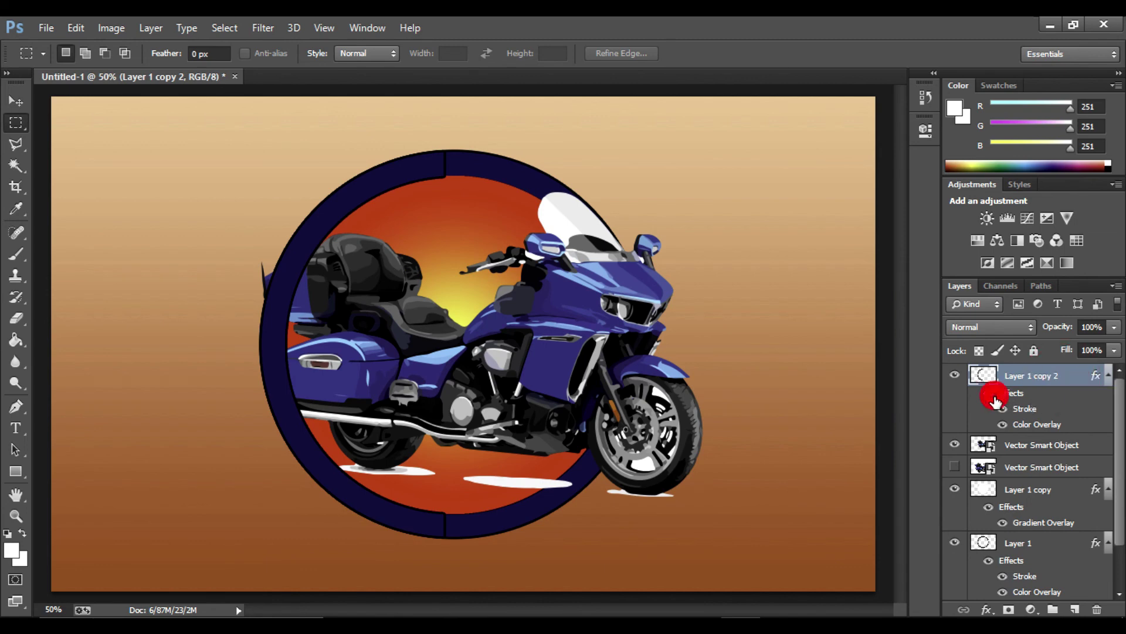
click(989, 396)
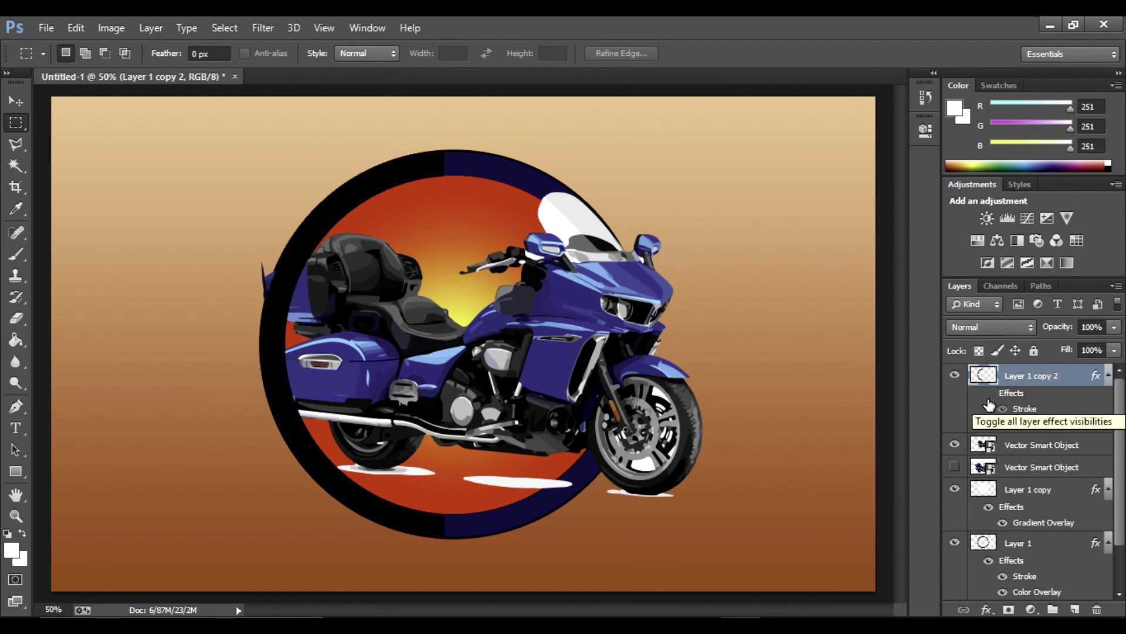
key(ctrl+plus)
click(988, 399)
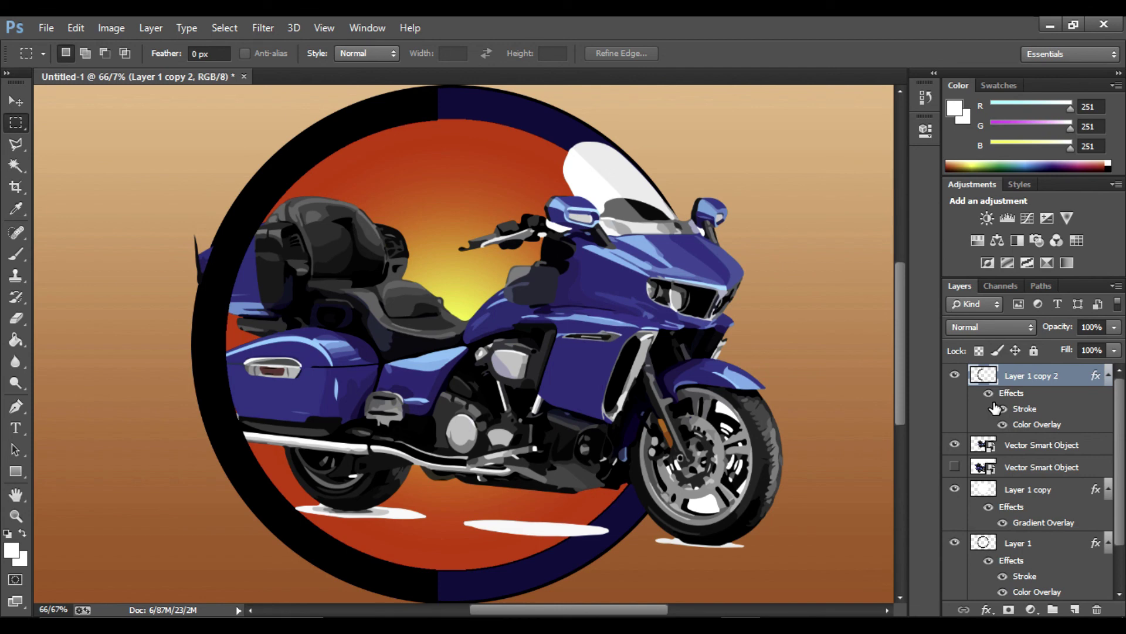
click(1003, 409)
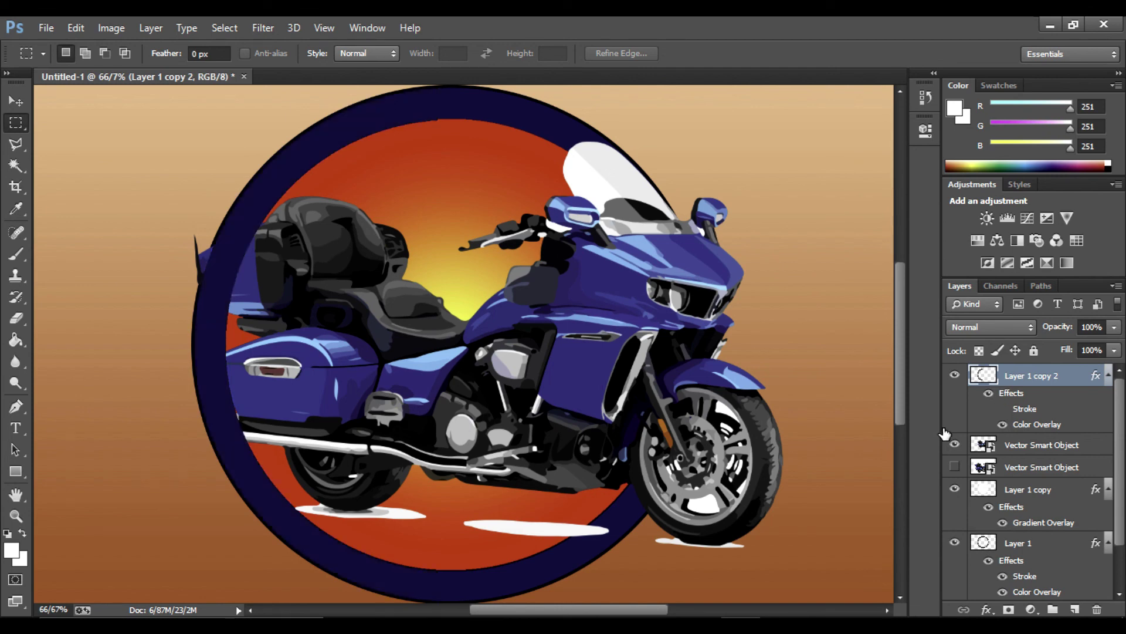
key(ctrl+1)
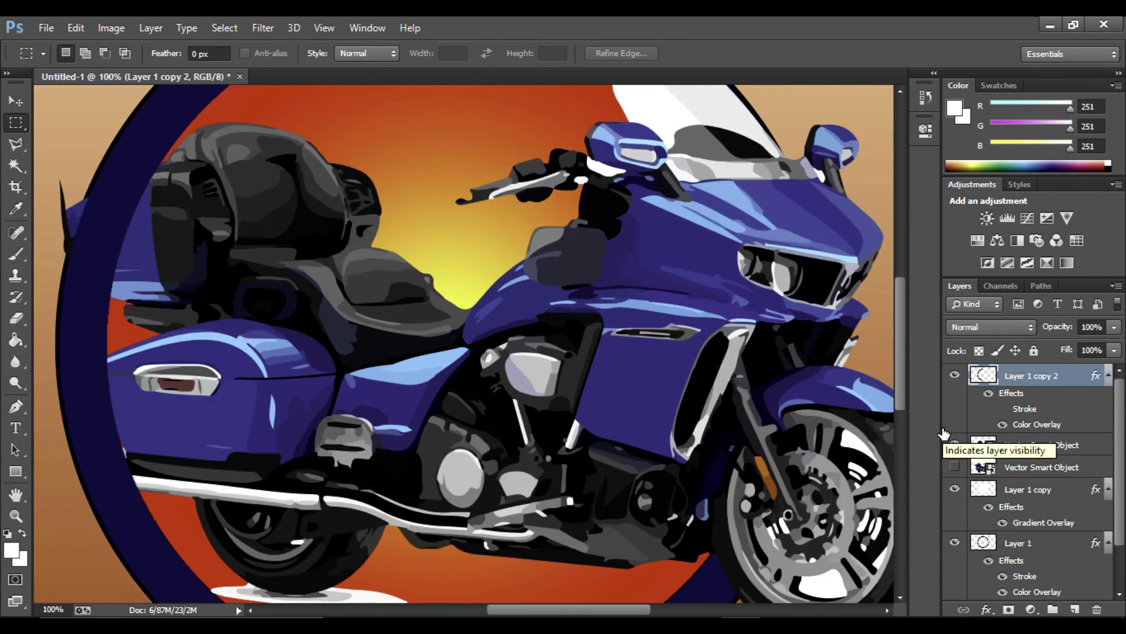
key(ctrl+plus)
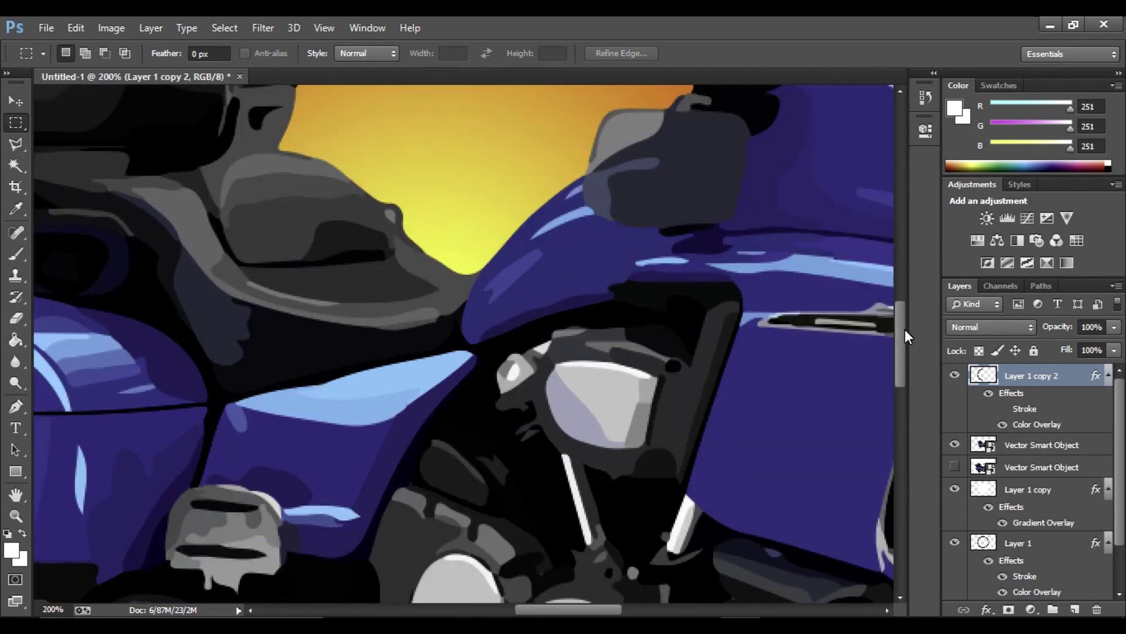
drag(903, 326, 870, 434)
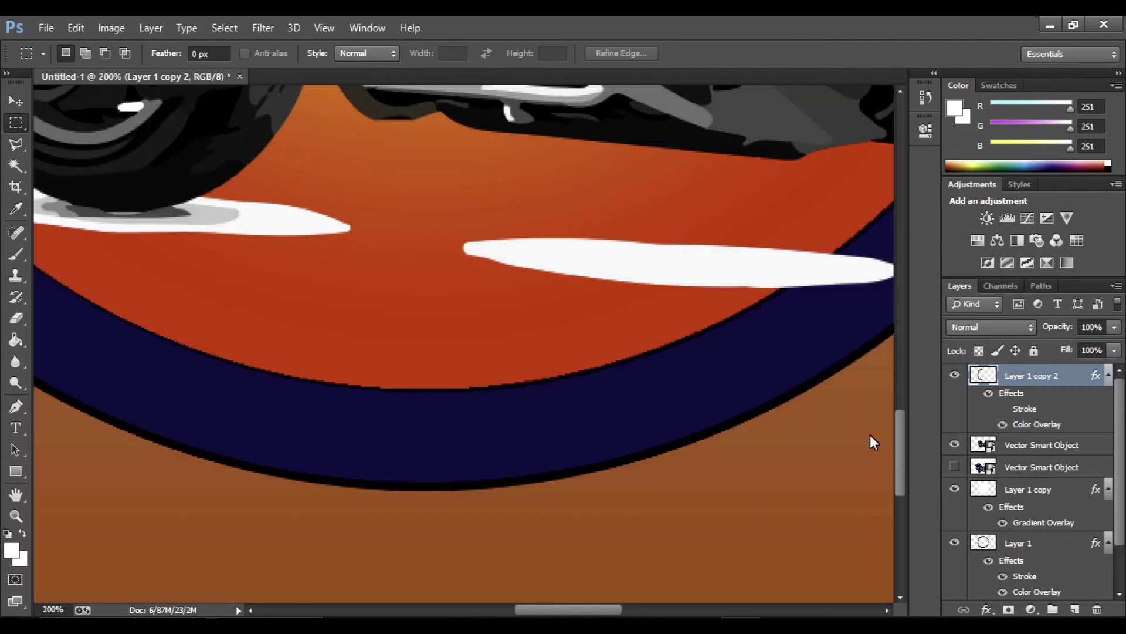
scroll(847, 436, up, 1)
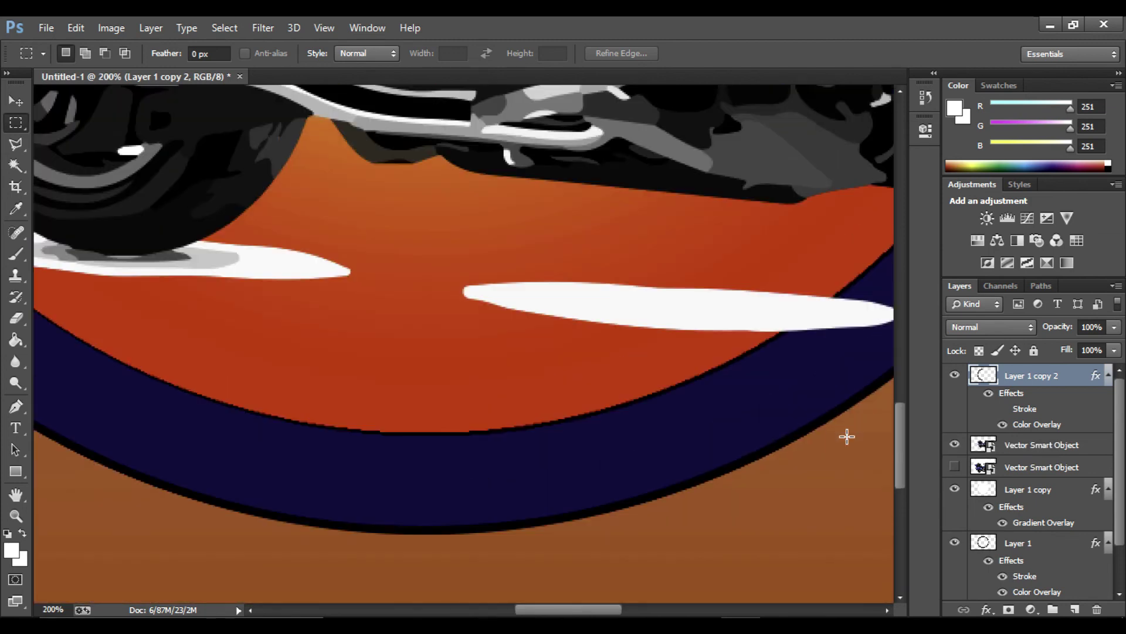
key(ctrl+plus)
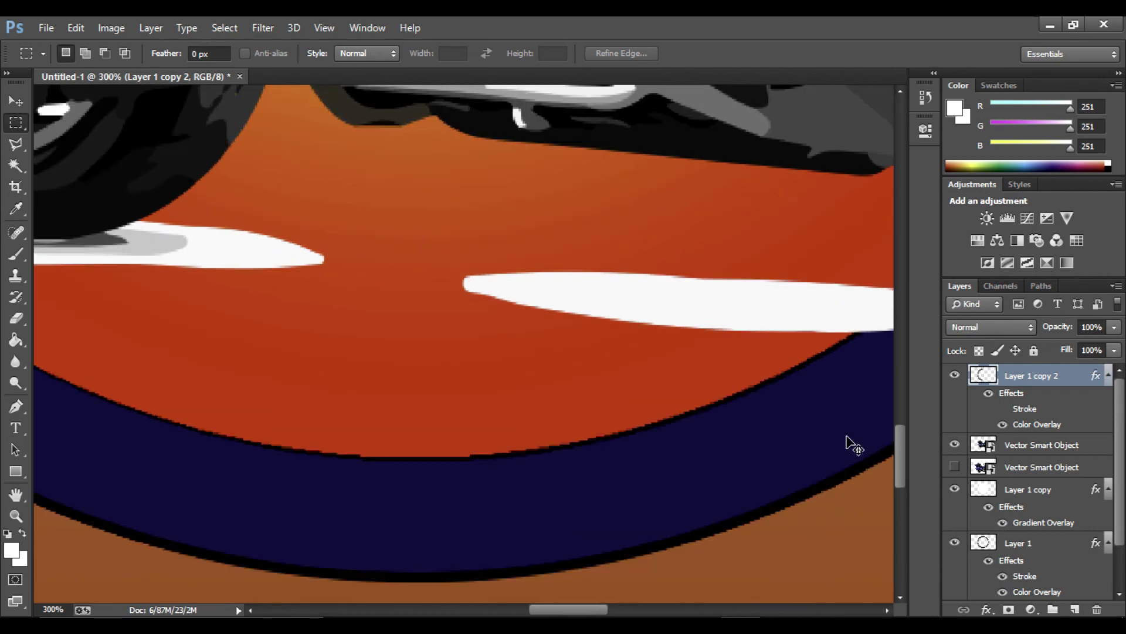
key(ctrl+0)
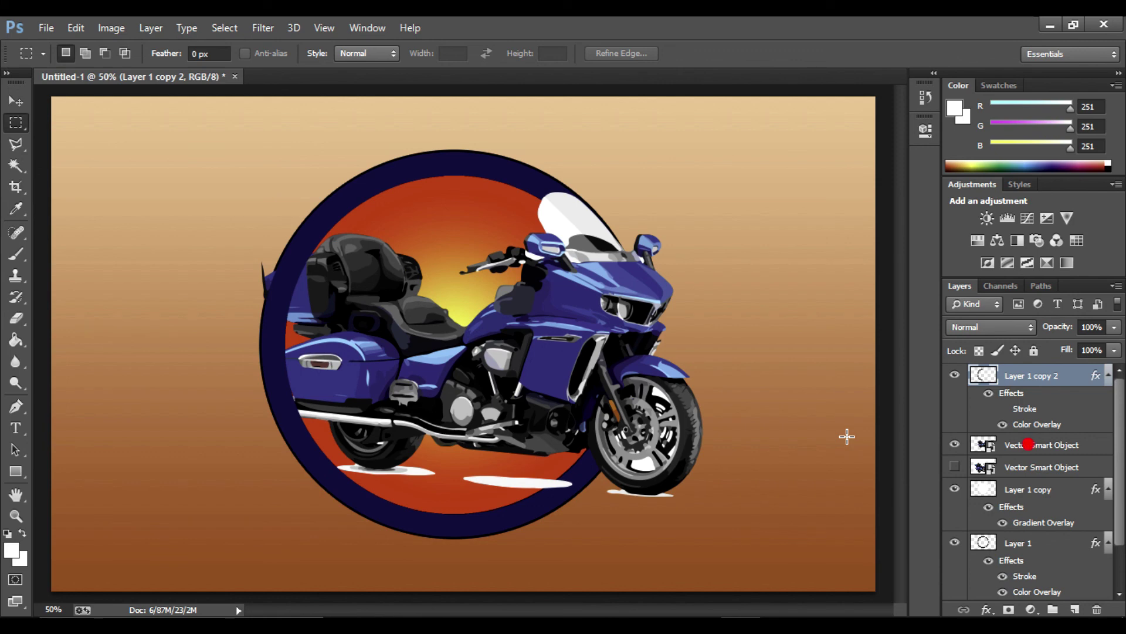
Step: Outline the motorcycle's tail piece outside the ring with the Polygonal Lasso
ctrl+click(258, 293)
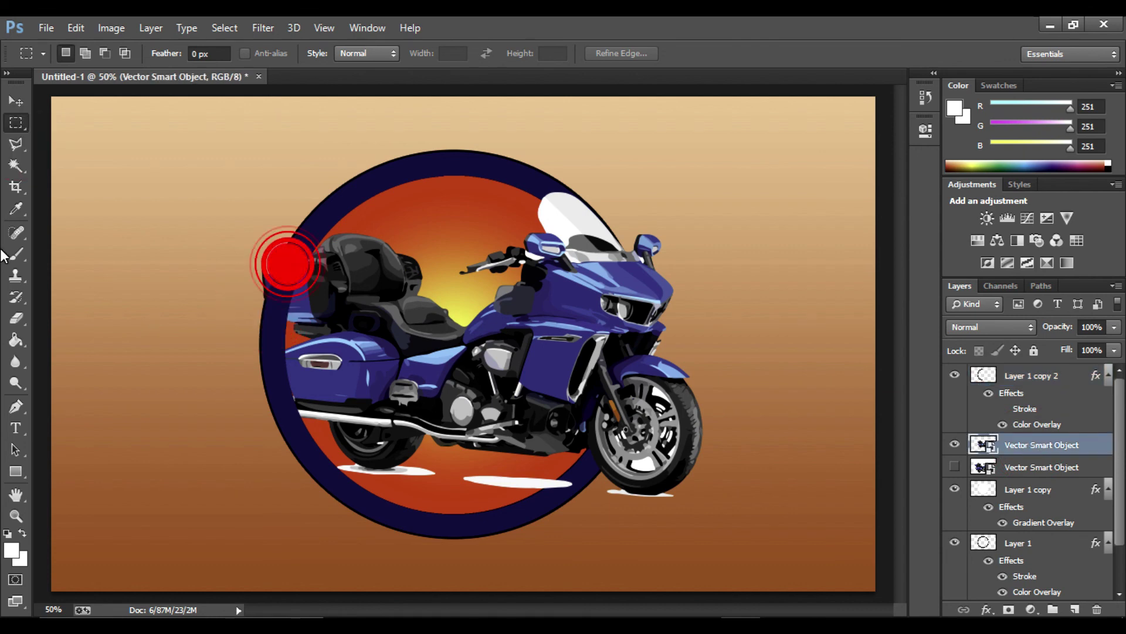
key(l)
click(272, 317)
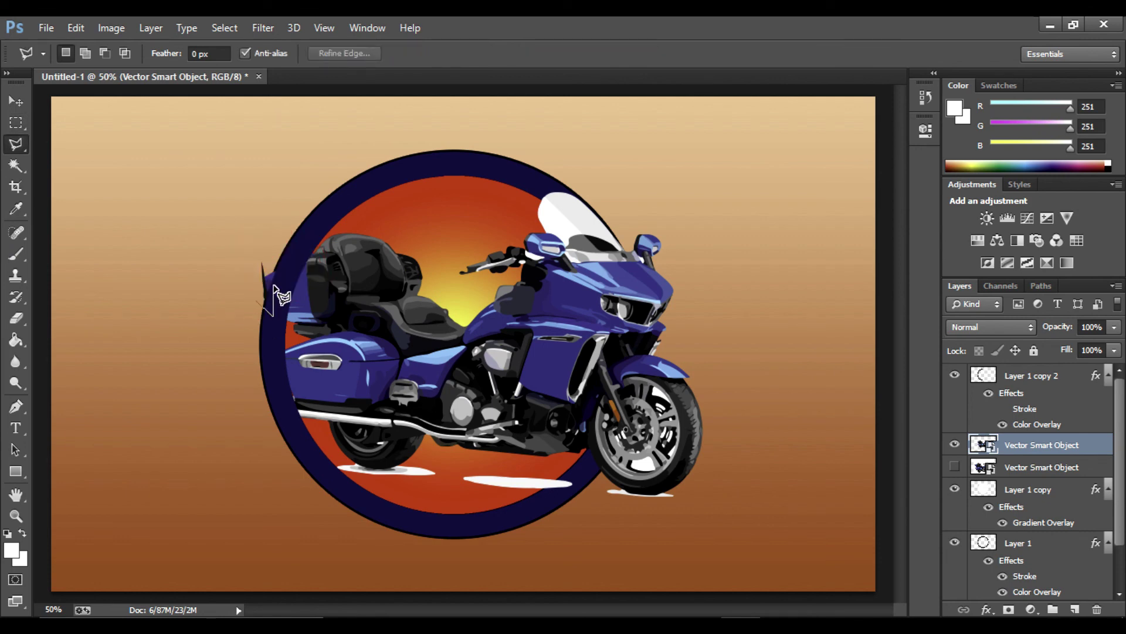
click(288, 263)
click(268, 243)
double_click(252, 286)
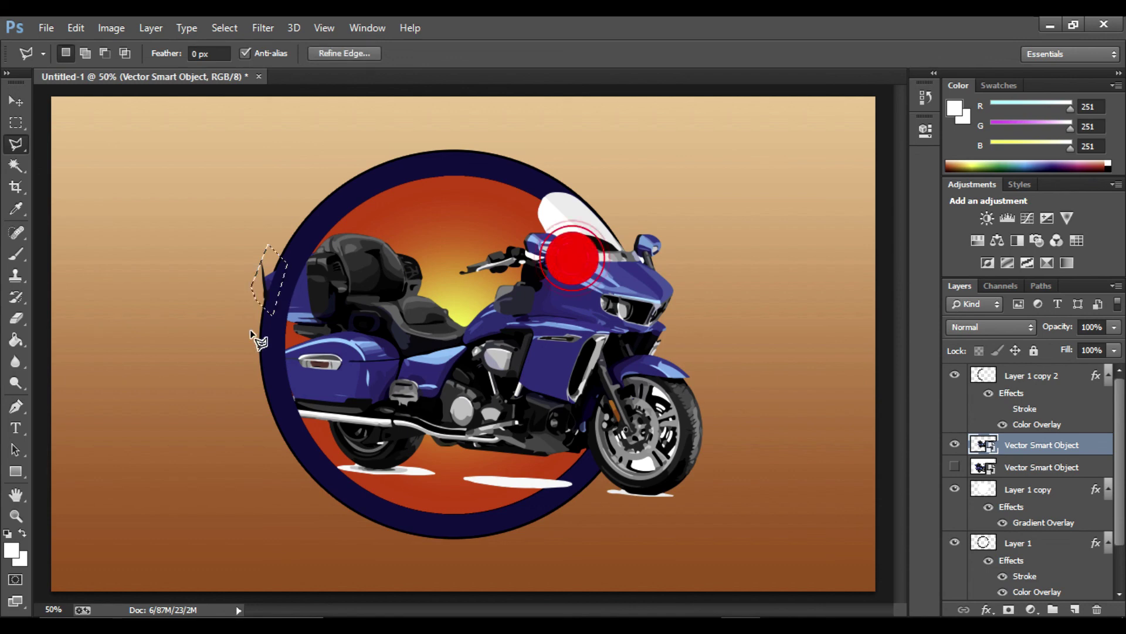
Step: Rasterize the motorcycle layer, delete the selected tail piece, and deselect
key(Delete)
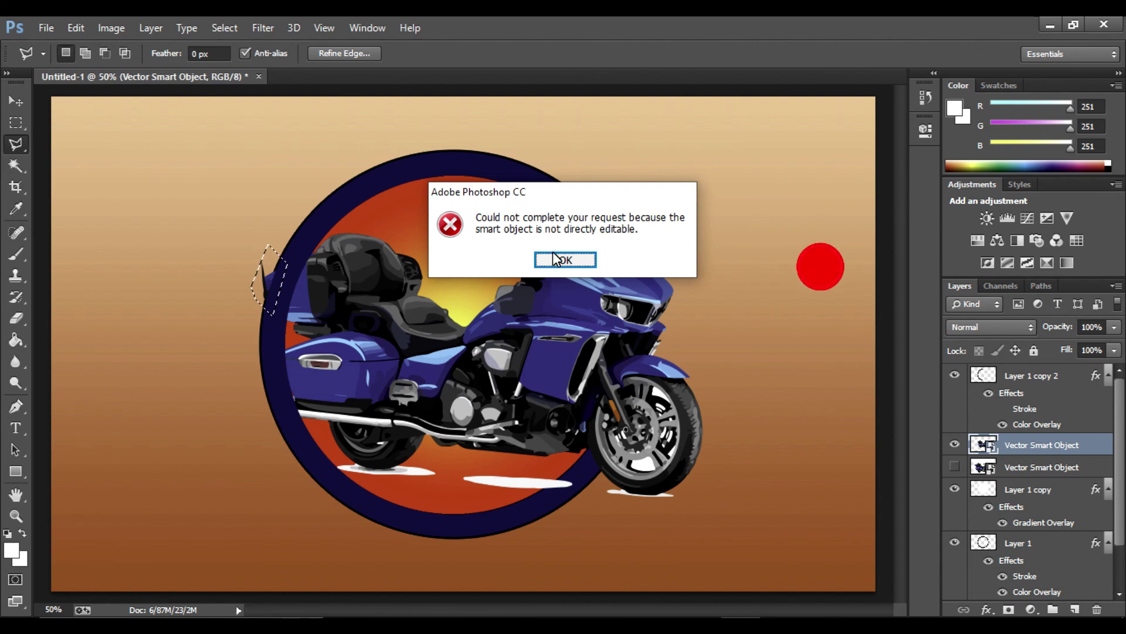
click(556, 258)
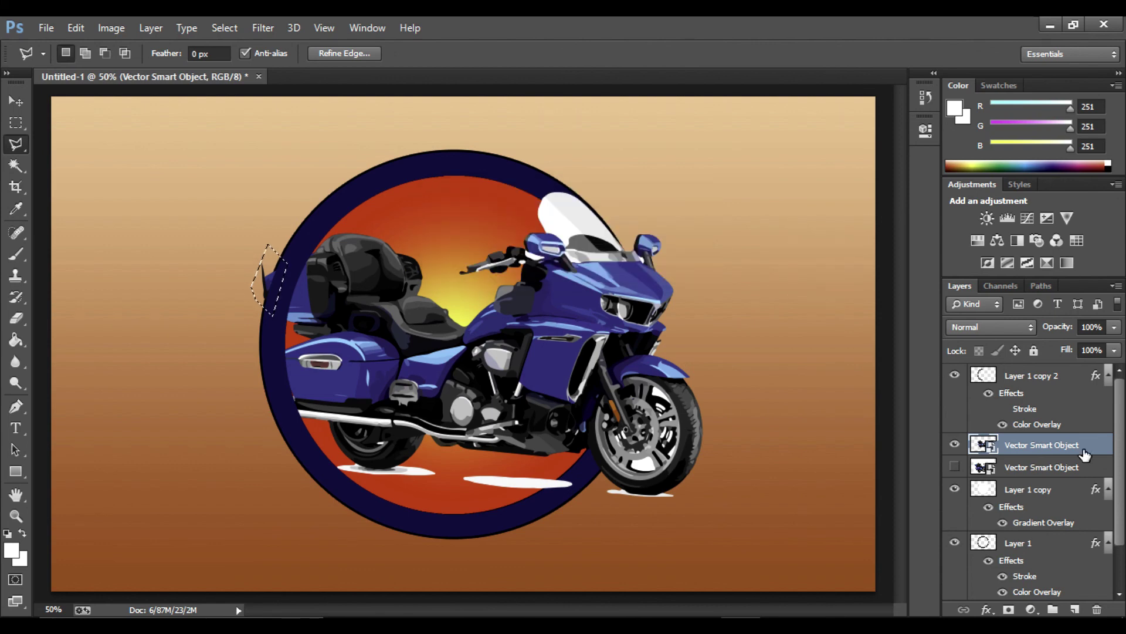
right_click(1085, 454)
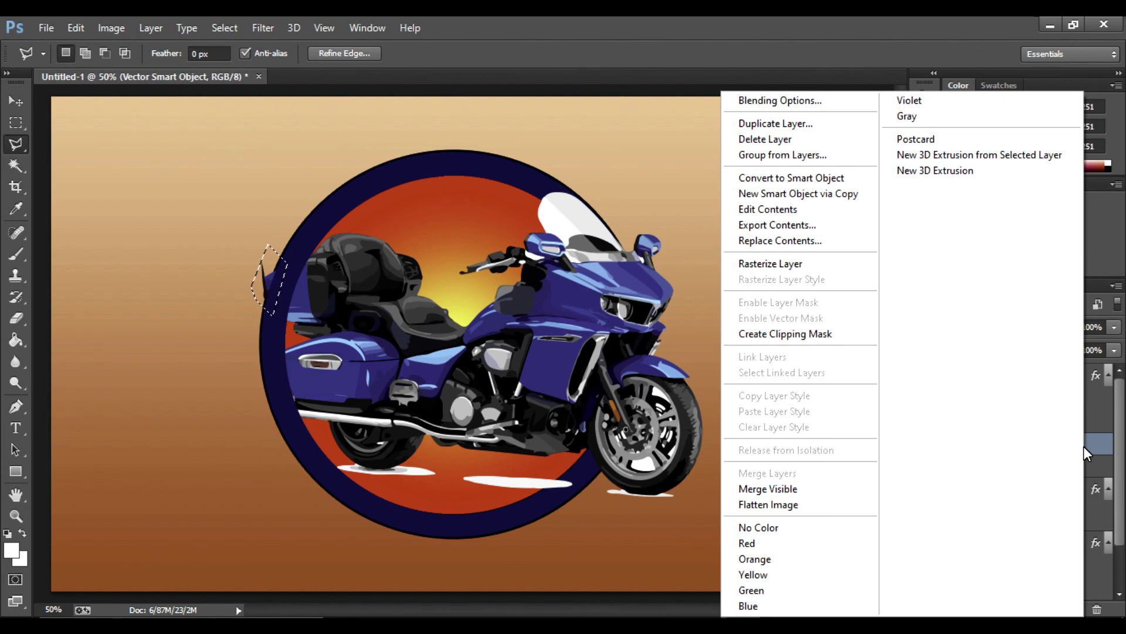
key(Escape)
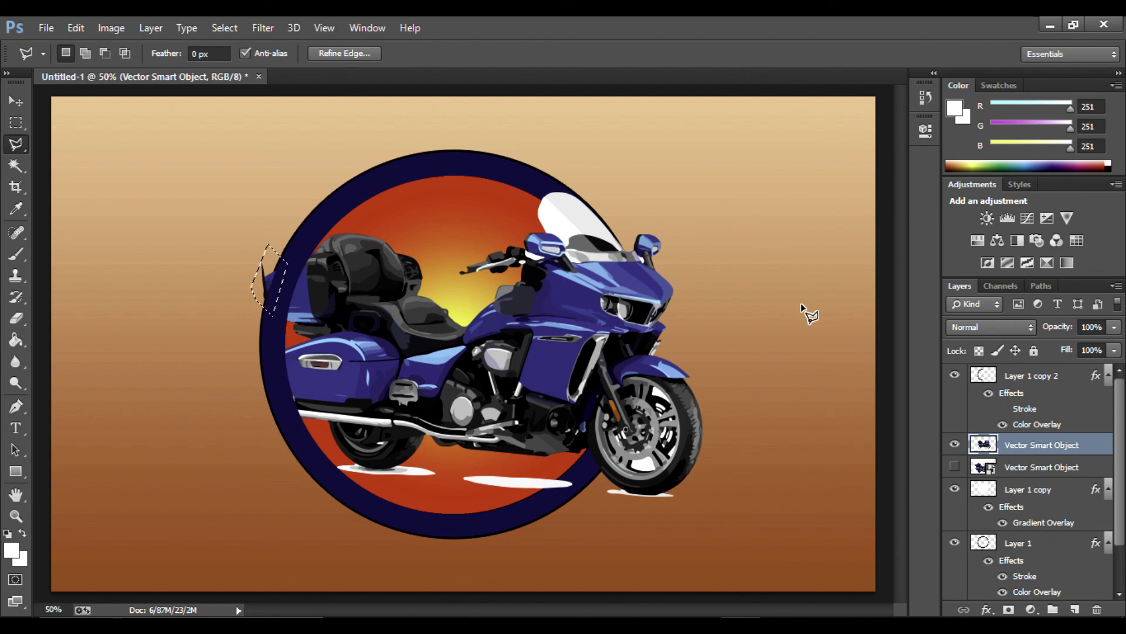
key(ctrl+d)
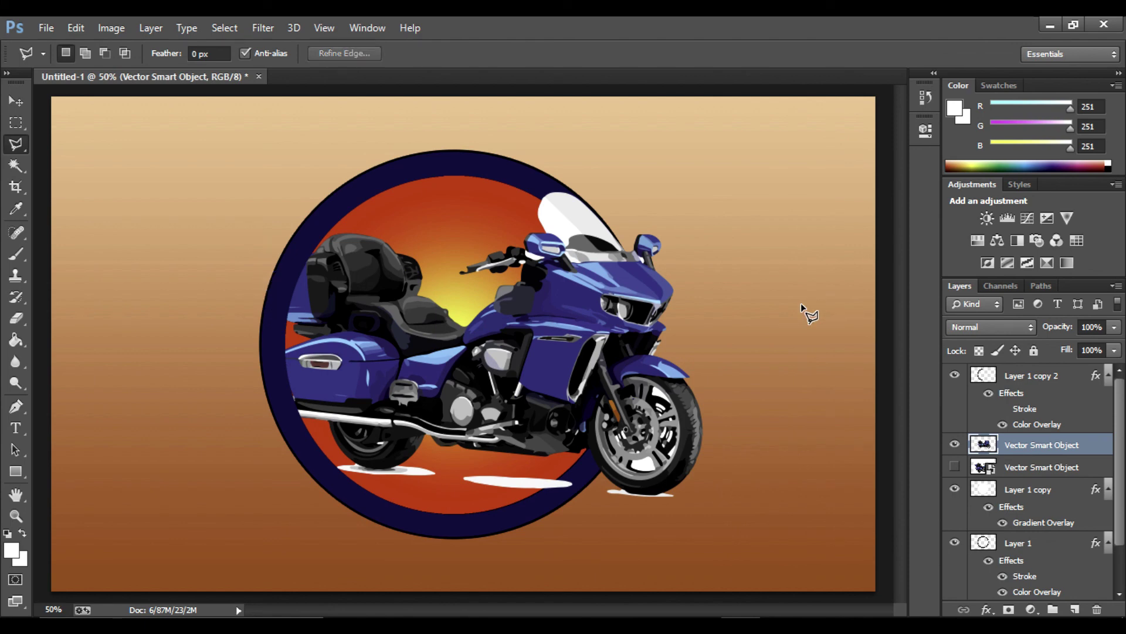